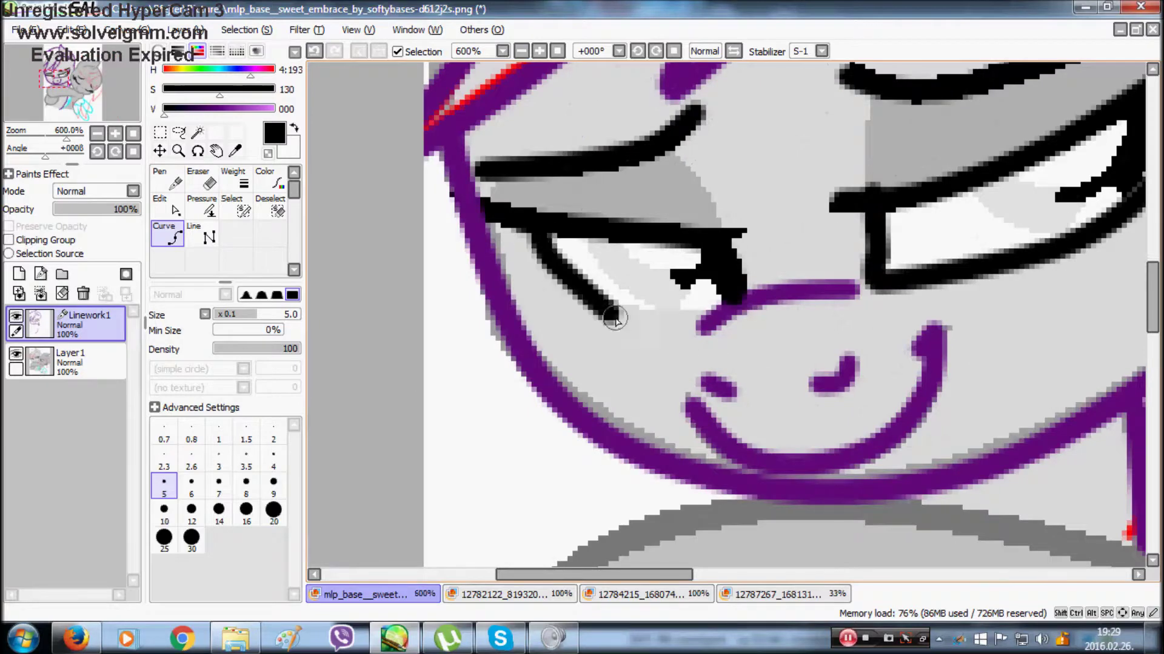
Finish the purple pony's lower eyelid curve in black, then toggle Layer1's visibility to check the linework
scroll(734, 295, "down", 5)
left_click(15, 354)
left_click(16, 355)
scroll(675, 270, "up", 5)
scroll(864, 433, "down", 1)
left_click(18, 354)
left_click(19, 354)
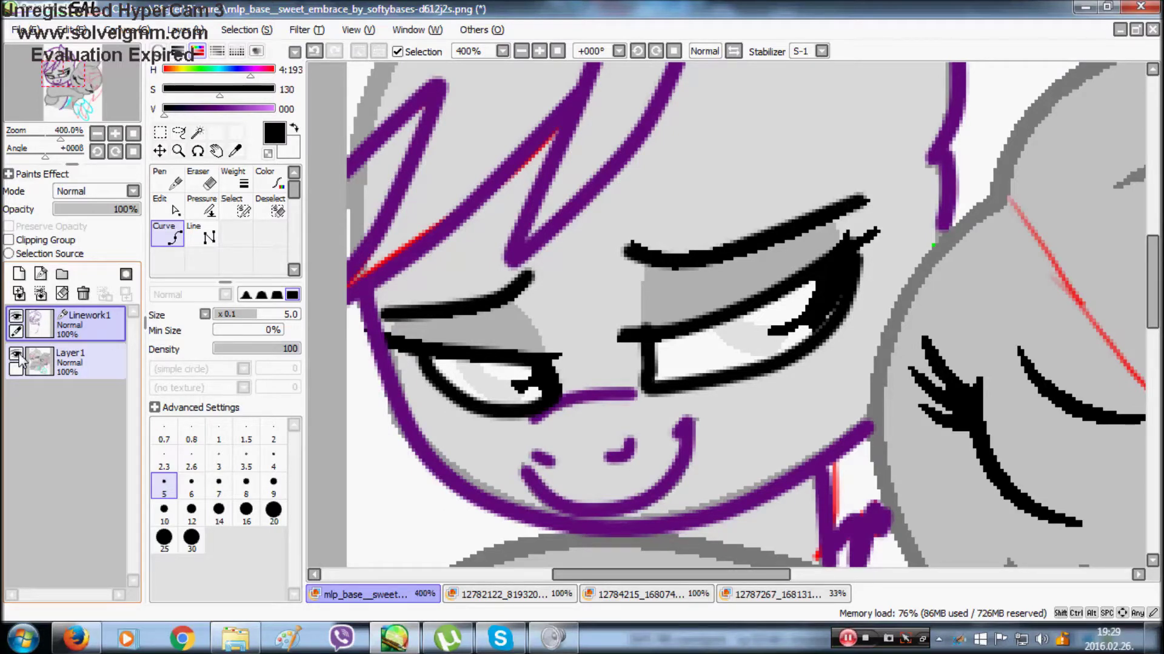
Sample the magenta outline colour of the pink pony in the 12787267 reference image
left_click_drag(587, 574, 679, 575)
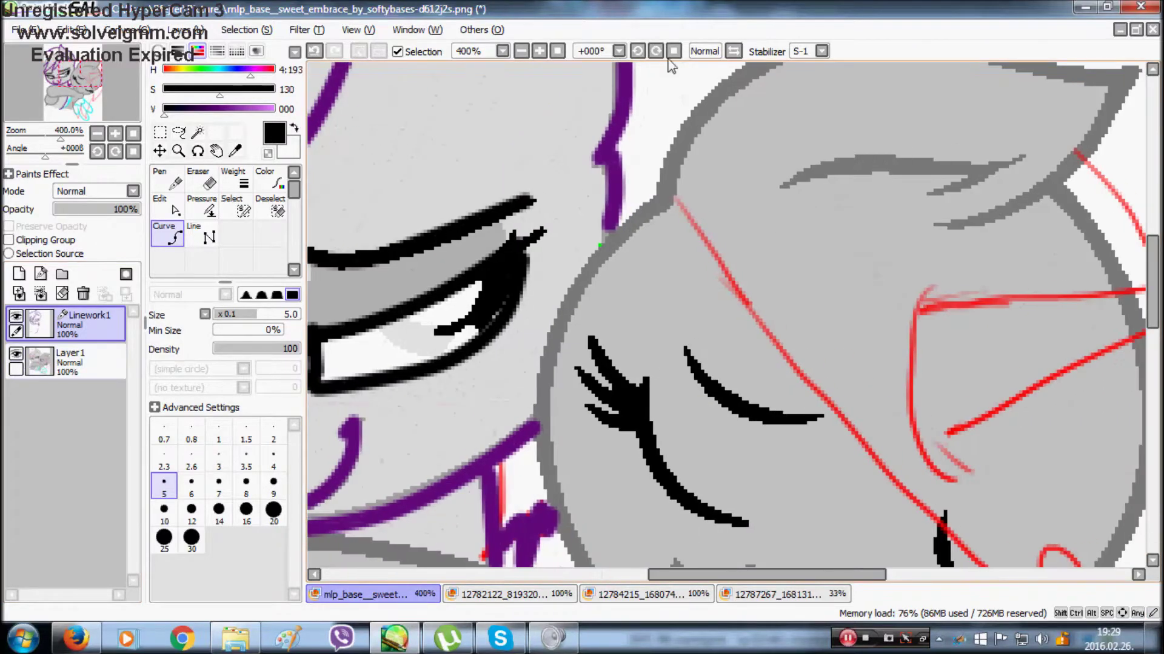
left_click(557, 52)
left_click(620, 594)
left_click(364, 594)
left_click(770, 594)
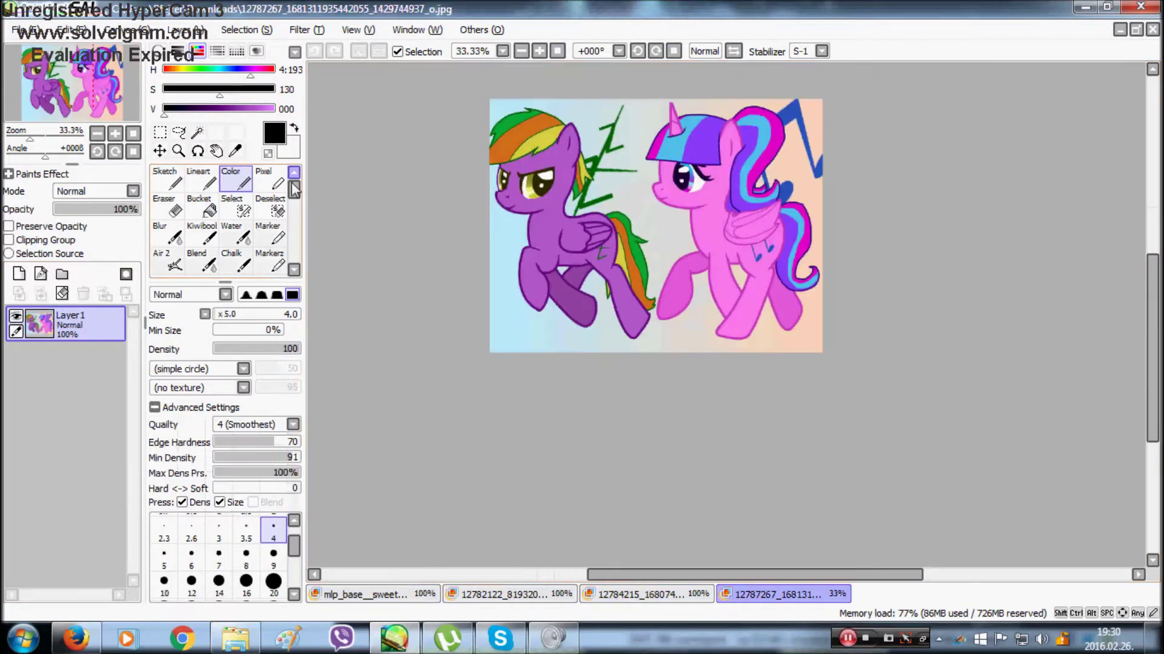
left_click(234, 150)
scroll(771, 224, "up", 3)
left_click(772, 224)
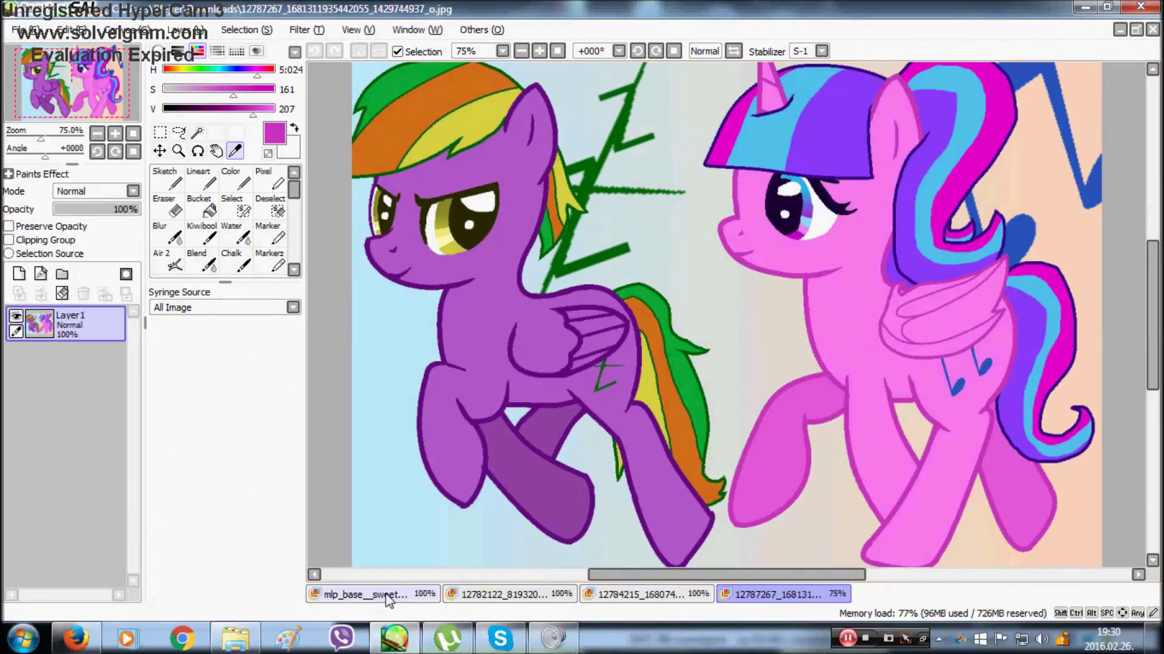
Trace the second pony's outer ear outline in magenta on Linework1 of the mlp_base image with the Curve tool at size 6
left_click(364, 594)
left_click(76, 638)
left_click(394, 639)
left_click(166, 234)
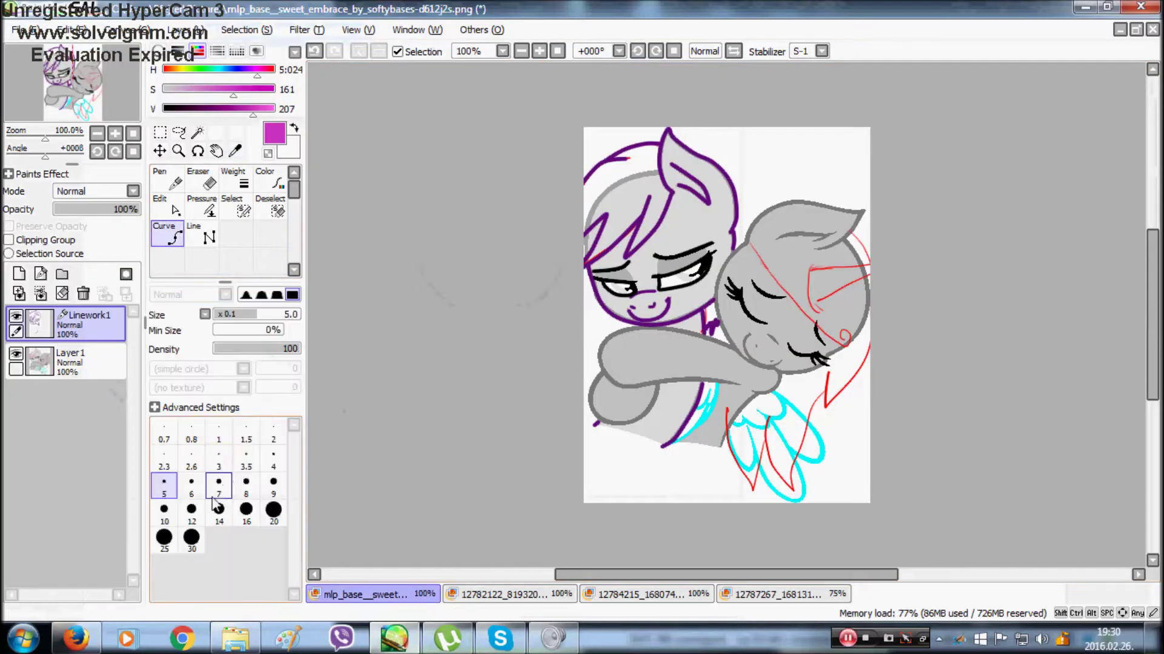
left_click(192, 485)
double_click(539, 52)
left_click_drag(727, 574, 780, 574)
scroll(1012, 321, "up", 2)
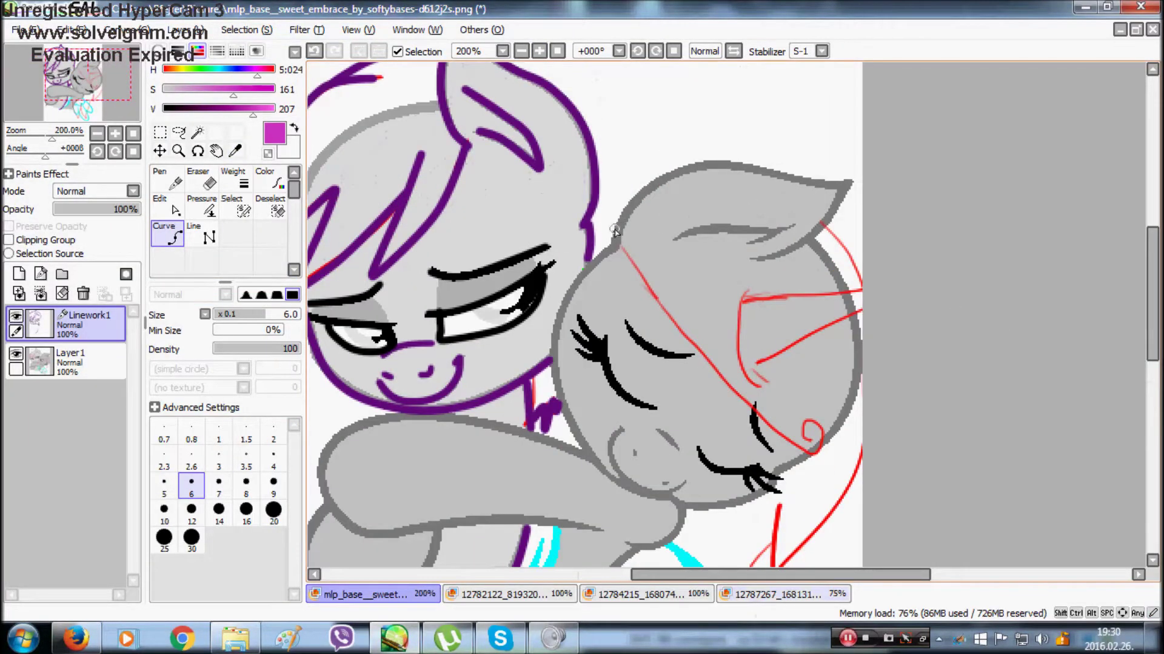
left_click(719, 166)
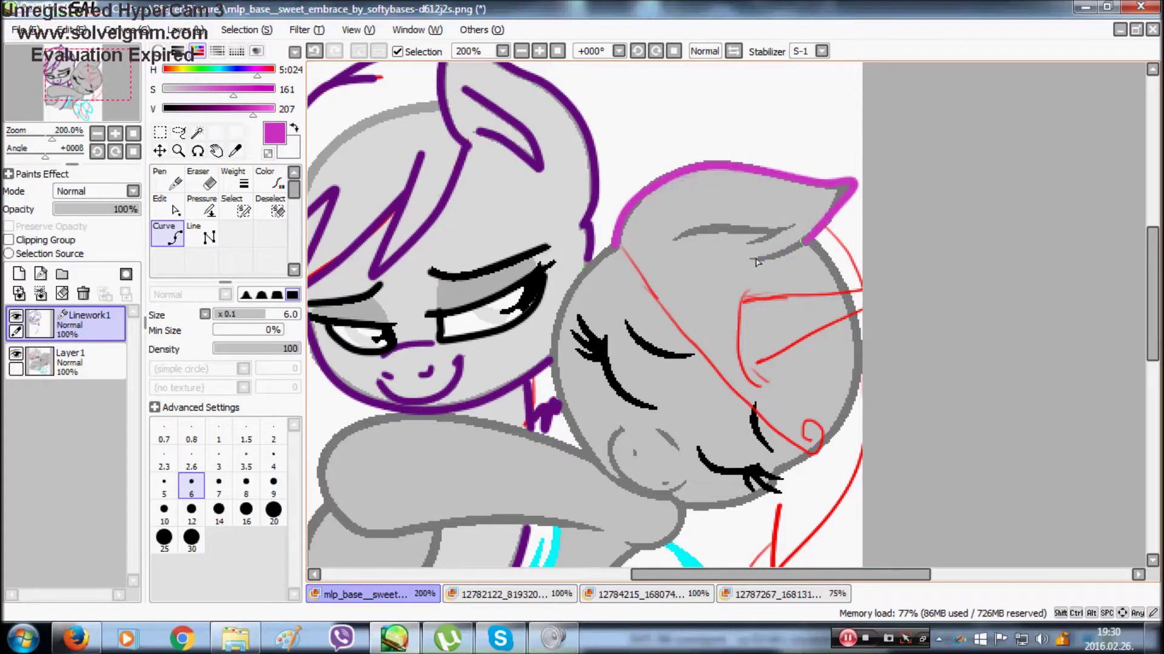
scroll(861, 227, "down", 3)
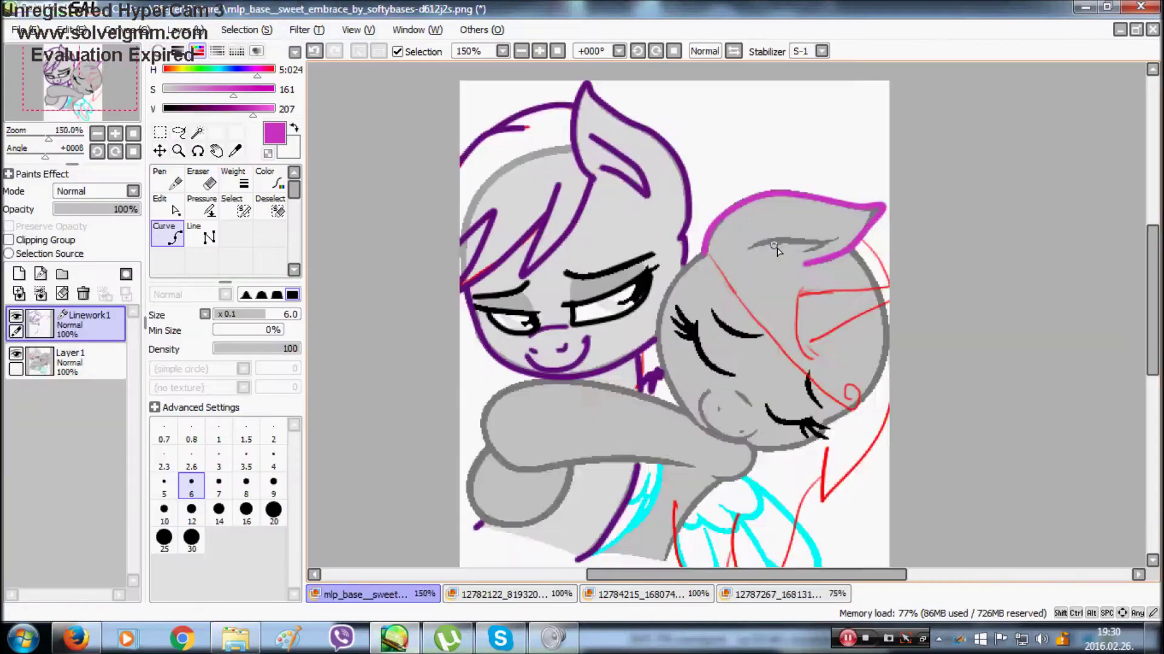
Trace the inner fold lines of the second pony's ear in magenta
scroll(661, 242, "up", 4)
left_click(629, 251)
left_click(721, 225)
left_click(924, 216)
double_click(818, 261)
scroll(815, 261, "down", 5)
Trace the second pony's face outline in magenta from the base of the ear down to the chin
scroll(764, 303, "up", 3)
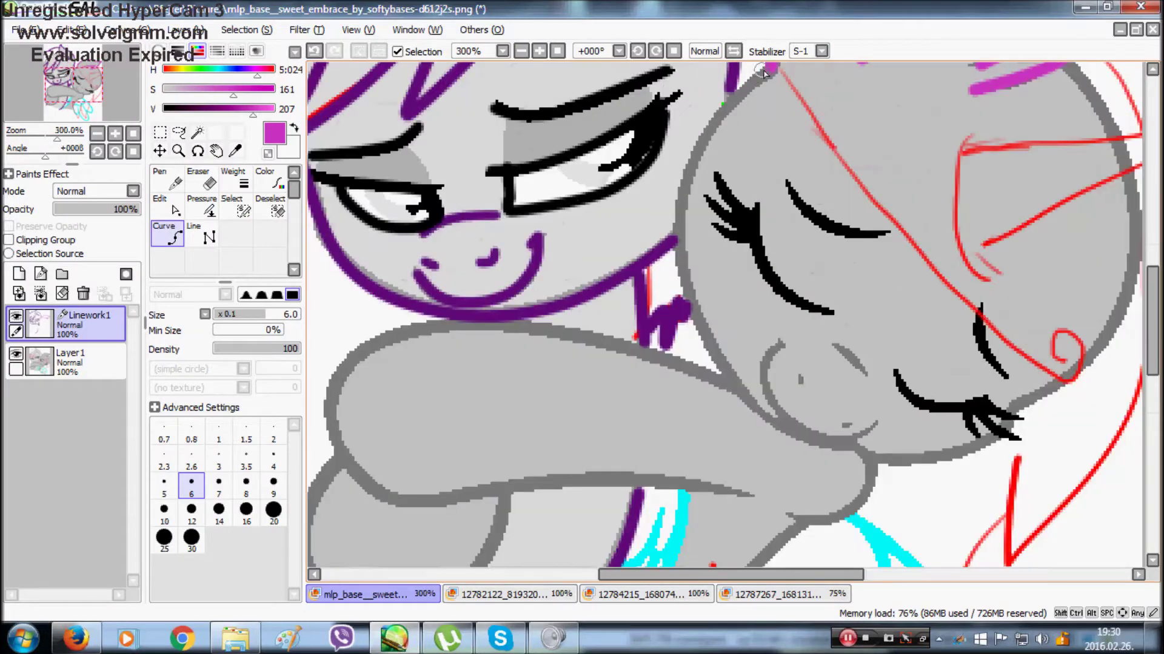
left_click(699, 144)
left_click(679, 206)
left_click(688, 308)
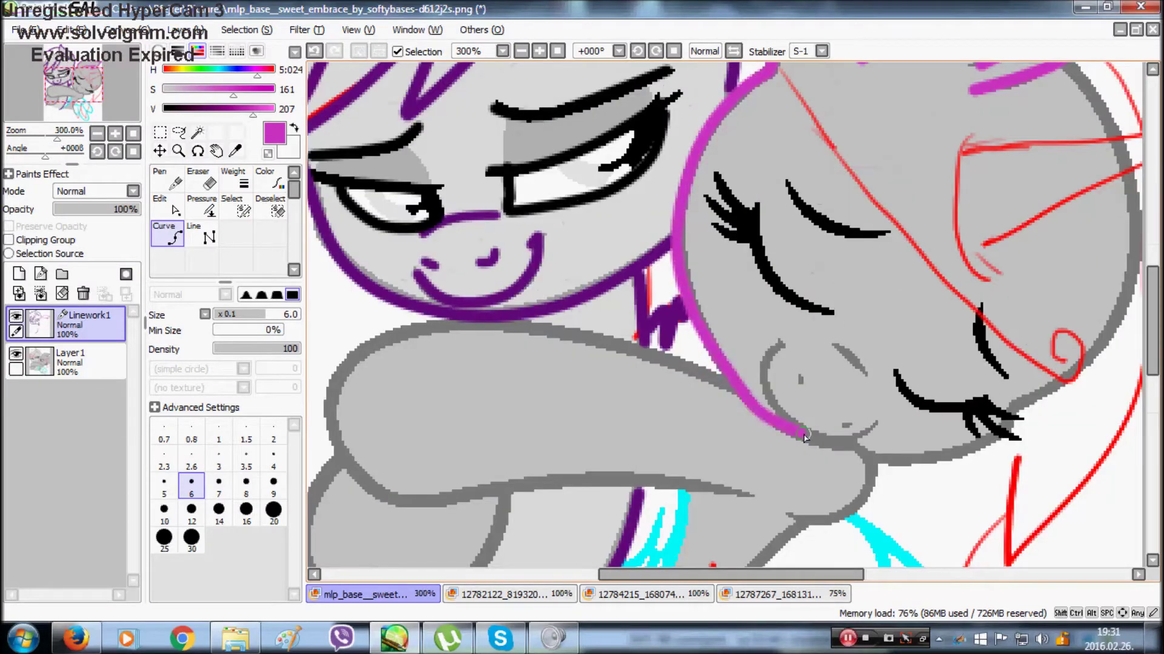
Trace the embracing foreleg's hoof and lower edge and the second pony's body edge in magenta
scroll(812, 519, "down", 4)
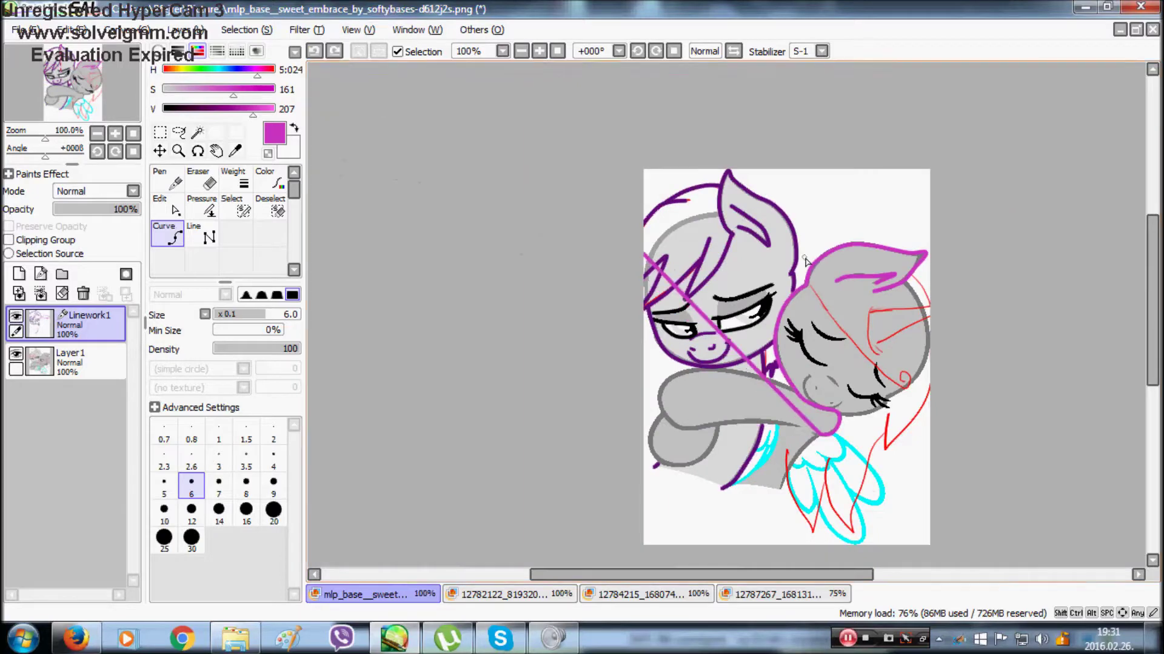
scroll(813, 455, "up", 5)
scroll(727, 388, "down", 6)
scroll(691, 426, "up", 4)
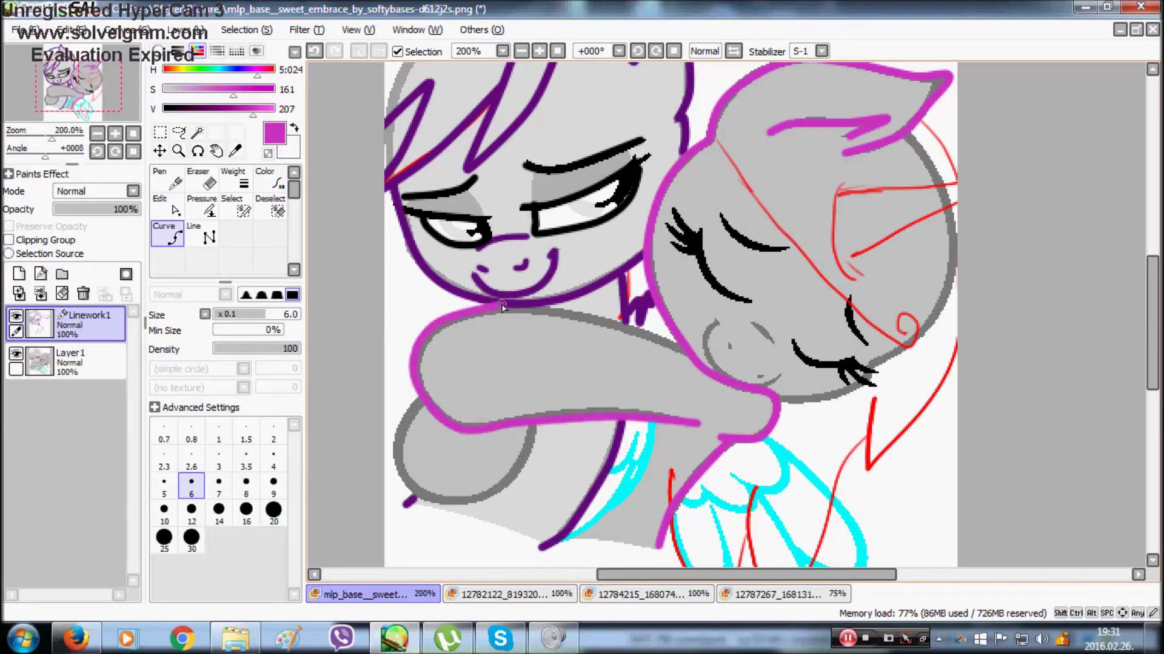
Complete the embracing foreleg's upper edge and trace the other foreleg's rounded hoof below it in magenta
scroll(628, 335, "down", 4)
scroll(629, 321, "up", 5)
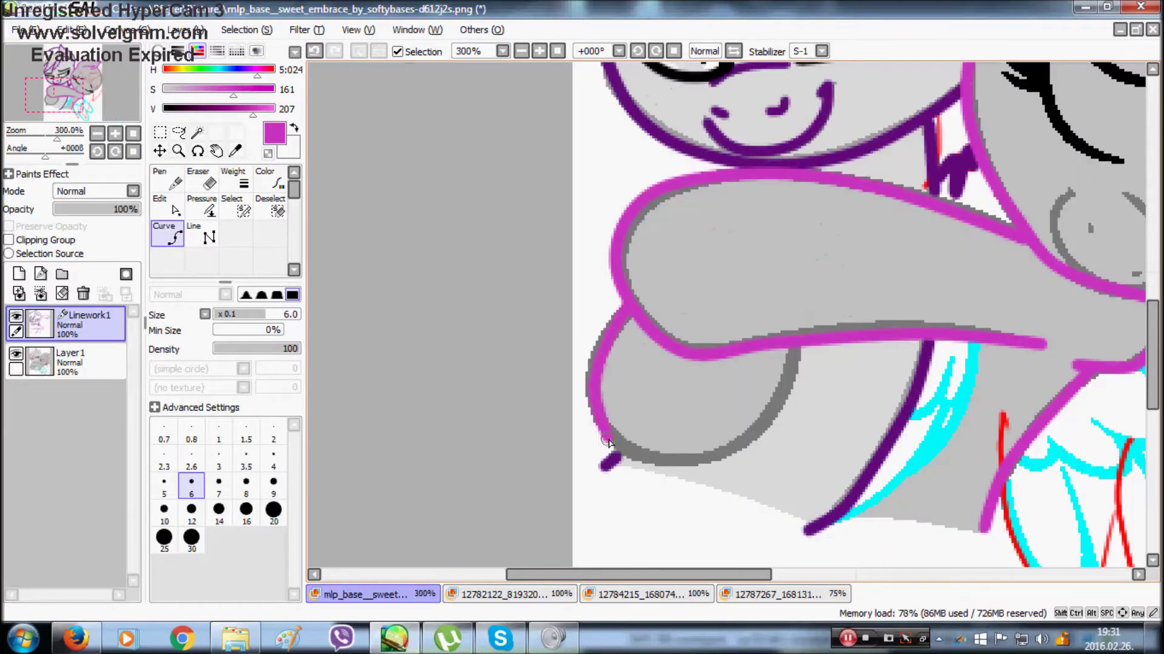
scroll(758, 424, "down", 5)
scroll(889, 359, "up", 4)
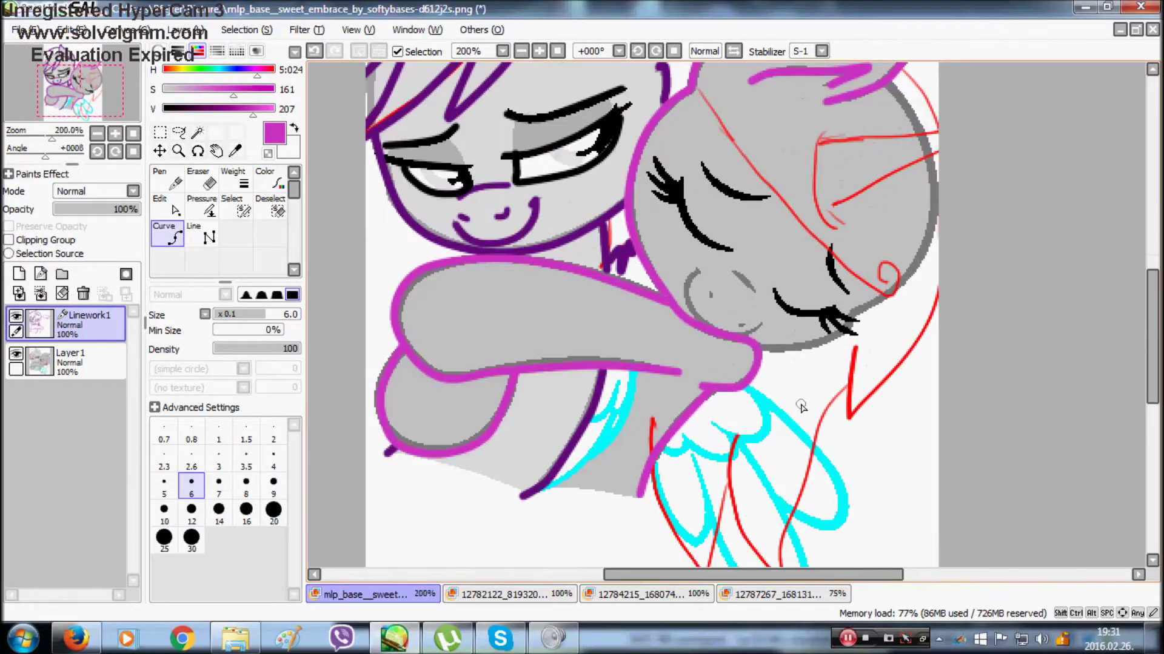
Set the colour to pure red and sketch a pointed, webbed wing shape over the cyan feathers on Layer1
scroll(802, 405, "down", 4)
scroll(796, 418, "up", 4)
scroll(787, 425, "down", 2)
scroll(788, 424, "up", 2)
left_click(111, 364)
left_click(164, 90)
left_click(274, 71)
left_click(274, 90)
left_click_drag(270, 110, 321, 133)
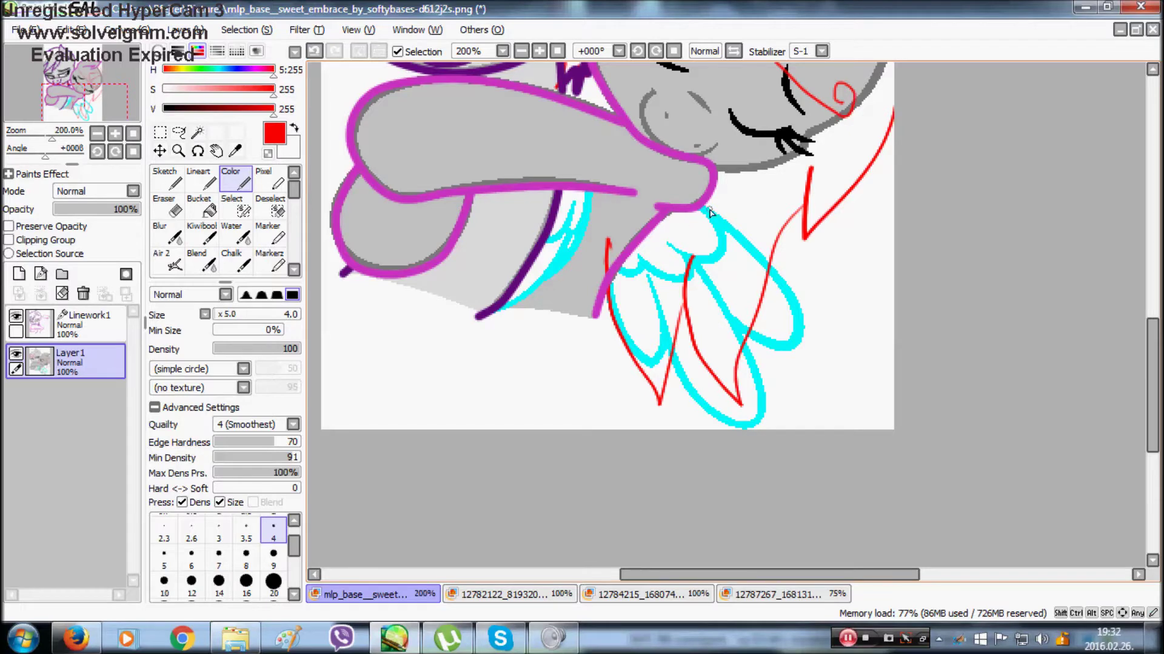
left_click_drag(702, 208, 812, 372)
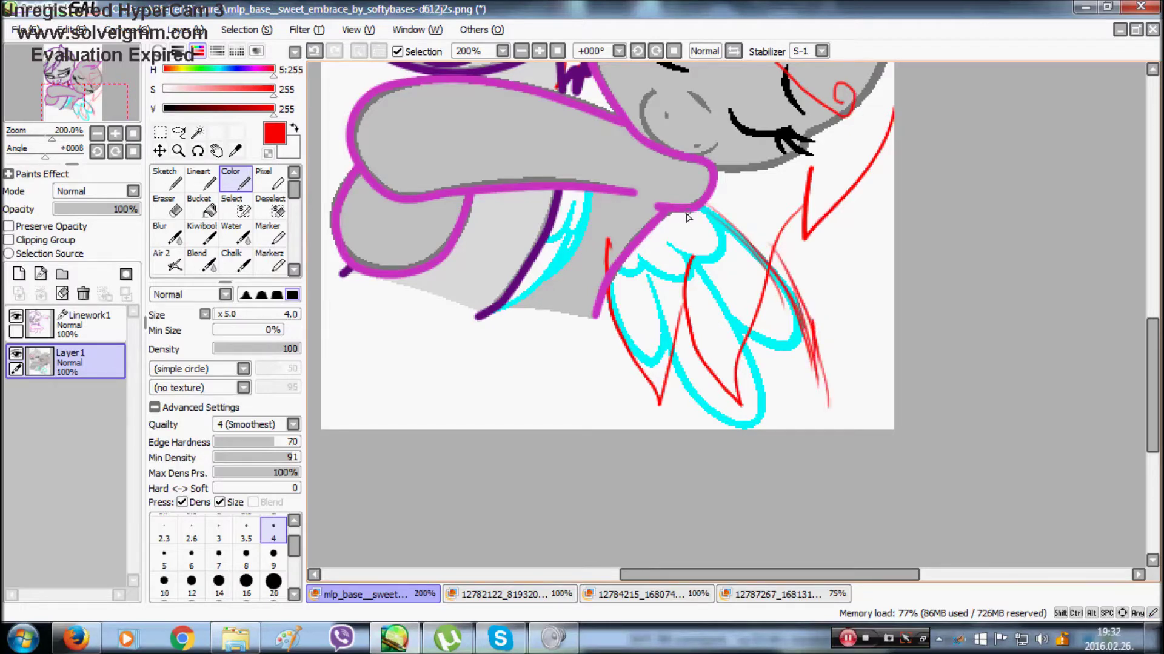
mouse_move(587, 80)
left_mouse_down()
mouse_move(632, 297)
mouse_move(779, 391)
left_mouse_up()
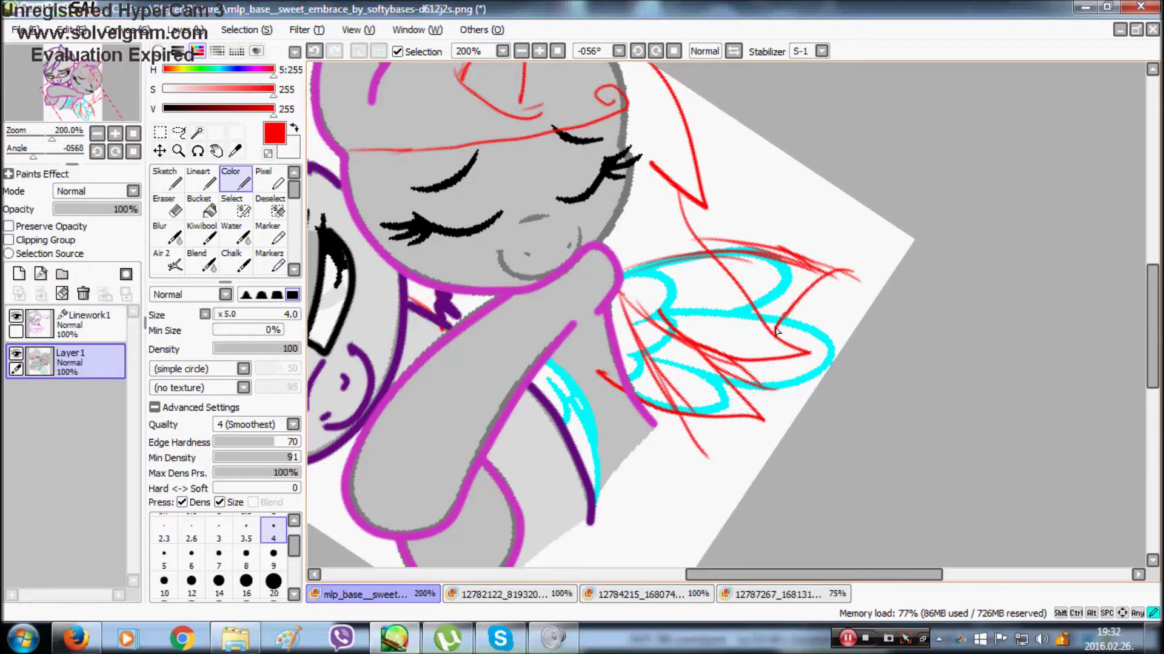
left_click(558, 51)
scroll(666, 339, "up", 1)
scroll(666, 339, "down", 2)
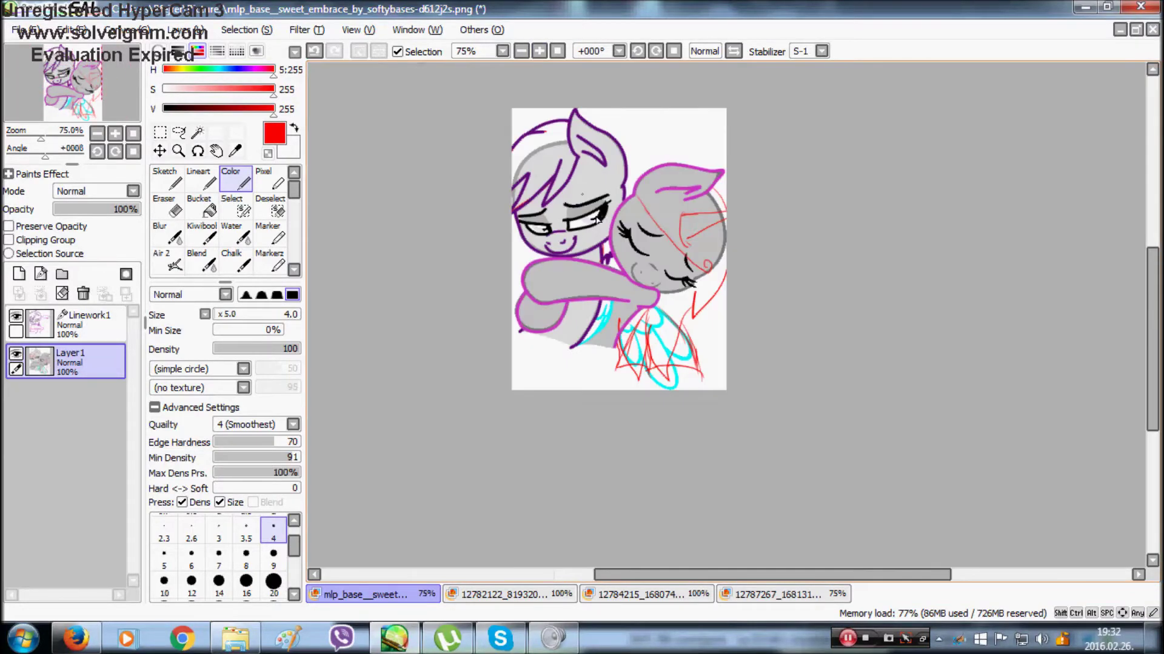
Return to Linework1, resample the magenta and trace the short upper snout curve with the Curve tool at size 4
scroll(661, 353, "up", 5)
left_click(91, 324)
left_click(236, 151)
left_click(467, 153)
left_click(167, 233)
scroll(346, 449, "down", 3)
left_click(269, 464)
scroll(400, 257, "up", 4)
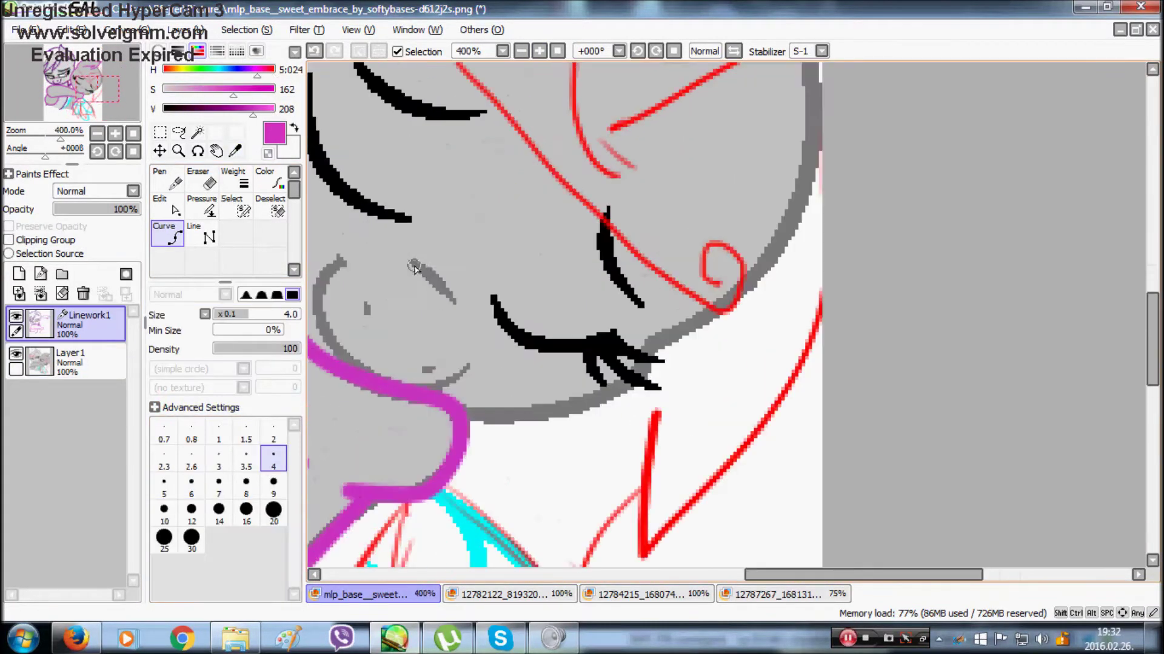
left_click(454, 256)
left_click(483, 279)
double_click(503, 304)
Trace the second pony's nostrils, muzzle outline and smile in magenta
scroll(494, 321, "down", 1)
scroll(459, 384, "up", 2)
left_click_drag(440, 298, 438, 318)
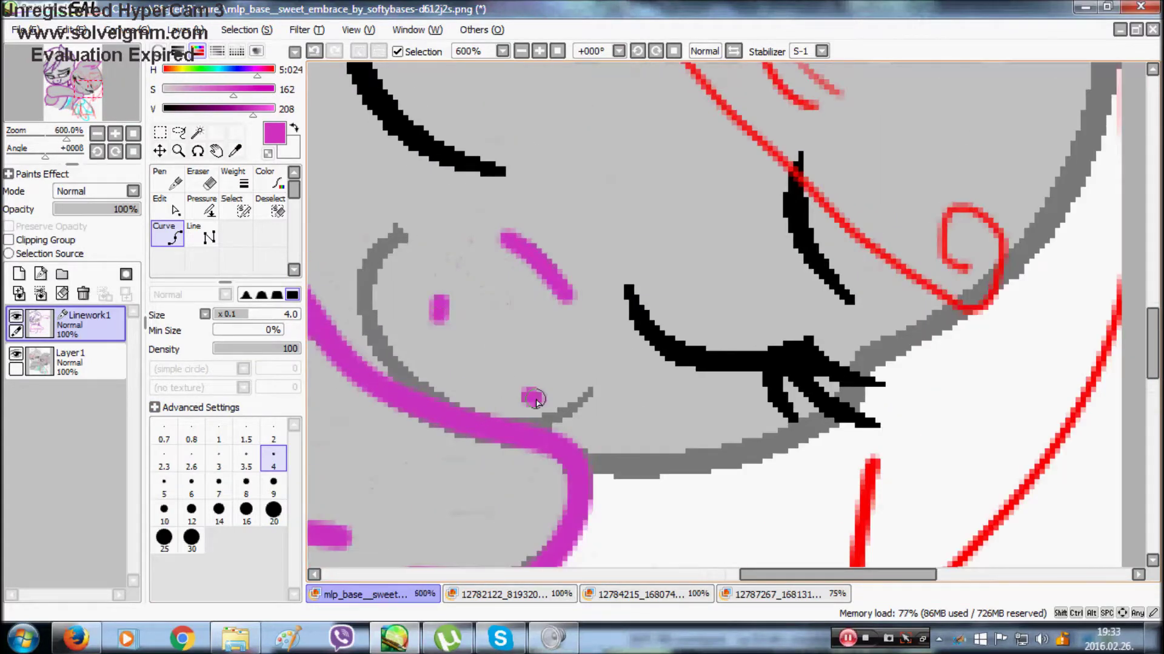
mouse_move(410, 392)
left_mouse_down()
mouse_move(504, 422)
mouse_move(606, 379)
left_mouse_up()
scroll(688, 259, "down", 5)
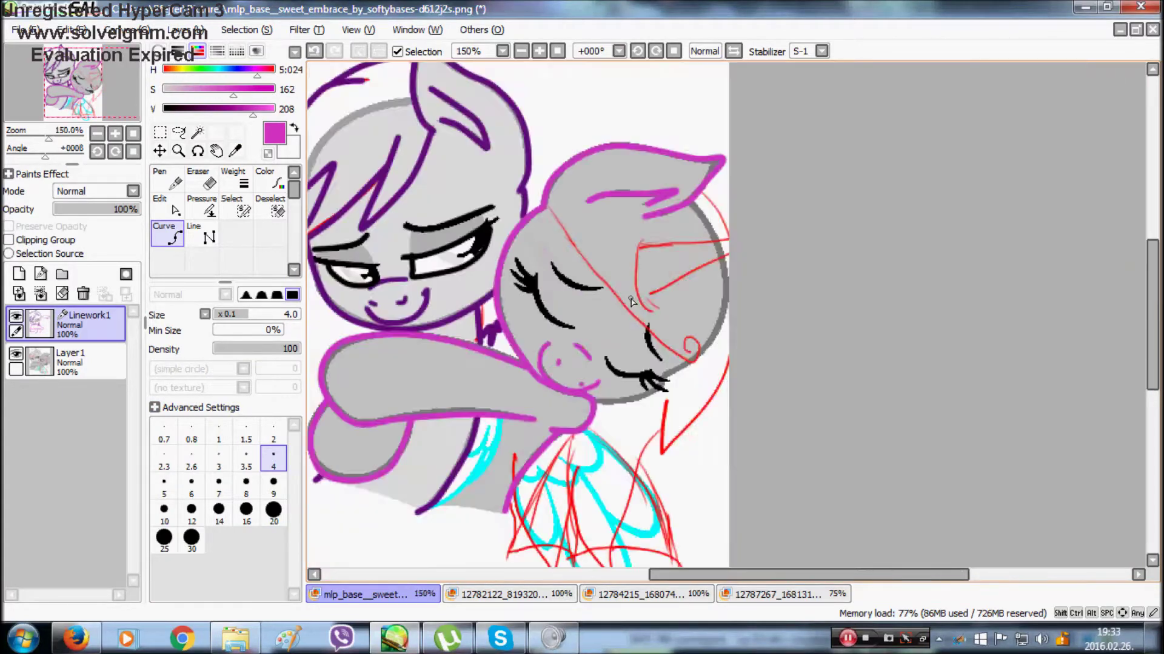
key("bracketright")
scroll(652, 298, "up", 6)
left_click(631, 197)
left_click(314, 51)
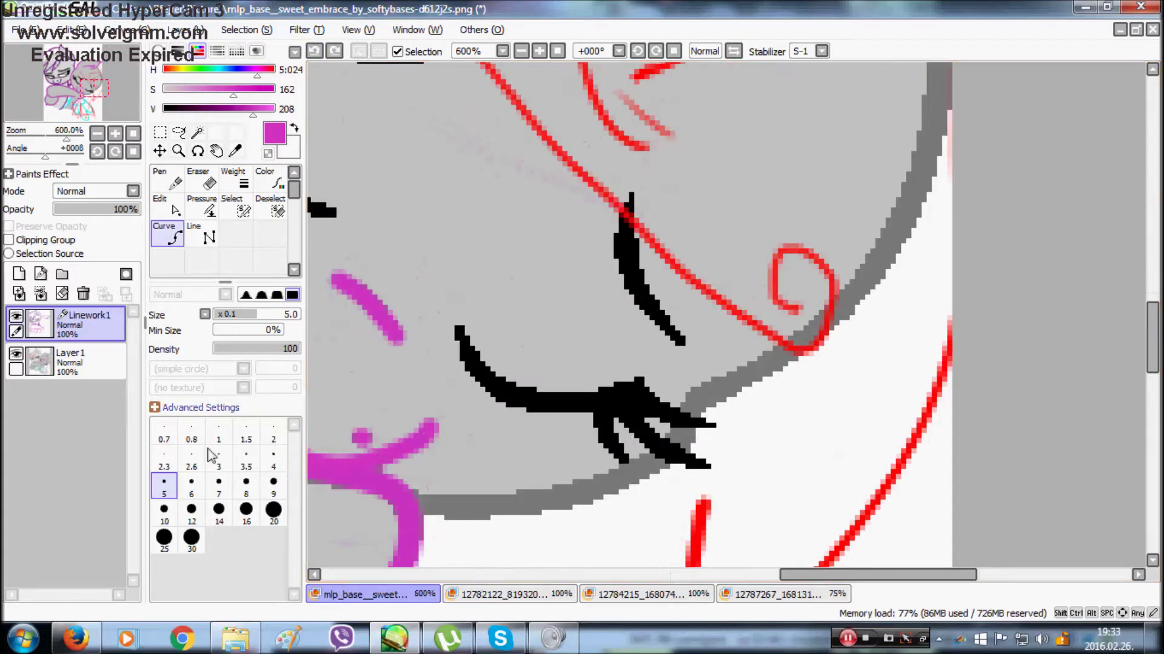
Trace the mane curve running from behind the ear to the canvas edge in magenta at size 6
left_click(190, 485)
scroll(630, 500, "down", 5)
scroll(710, 334, "up", 4)
left_click(616, 192)
double_click(727, 374)
scroll(721, 448, "down", 4)
Trace the long diagonal fringe line from the base of the ear across the face, ending it in a small curl
scroll(633, 358, "up", 3)
left_click(427, 135)
left_click(314, 51)
left_click(425, 134)
left_click(476, 227)
left_click(578, 362)
left_click(735, 500)
scroll(933, 514, "down", 5)
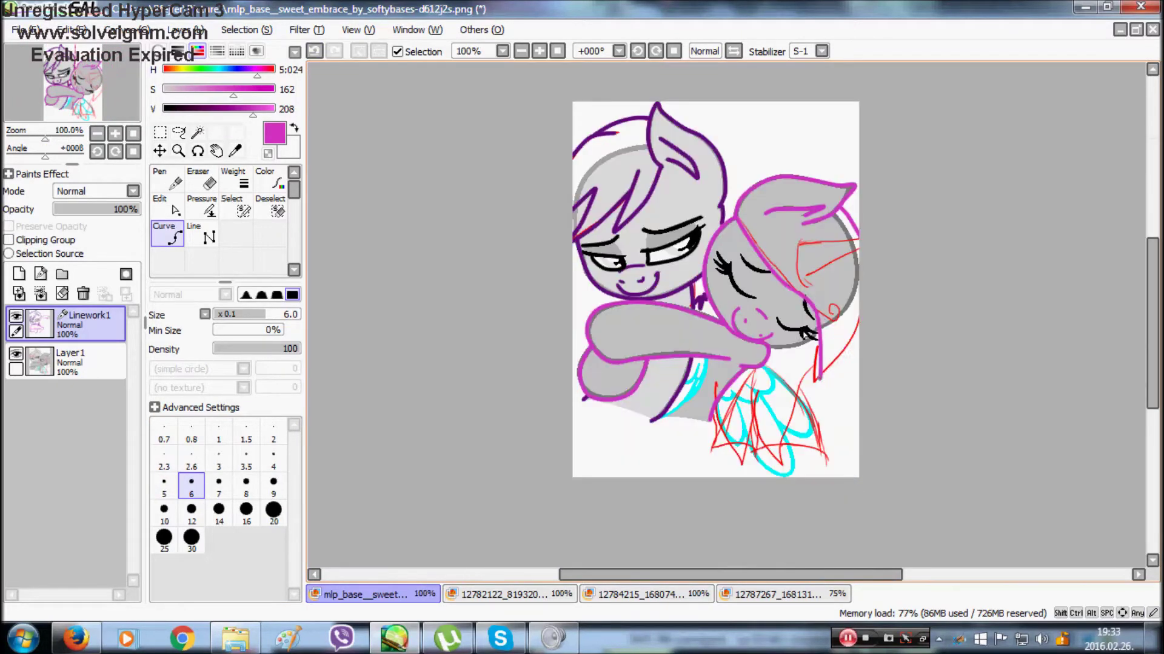
scroll(840, 291, "up", 6)
left_click(876, 464)
left_click(904, 413)
scroll(858, 416, "down", 5)
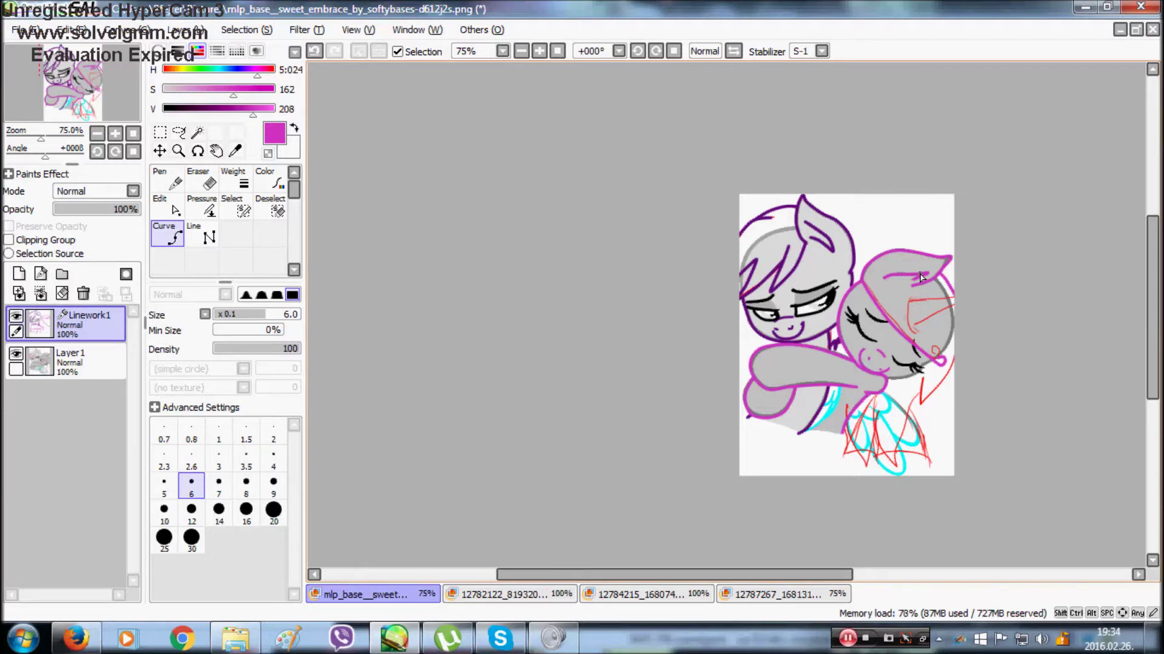
Trace the pointed mane lock beside the chin with one long curve from the canvas edge and a short inner stroke
scroll(920, 277, "up", 6)
mouse_move(956, 104)
left_mouse_down()
mouse_move(940, 166)
mouse_move(770, 370)
left_mouse_up()
left_click_drag(792, 228, 777, 364)
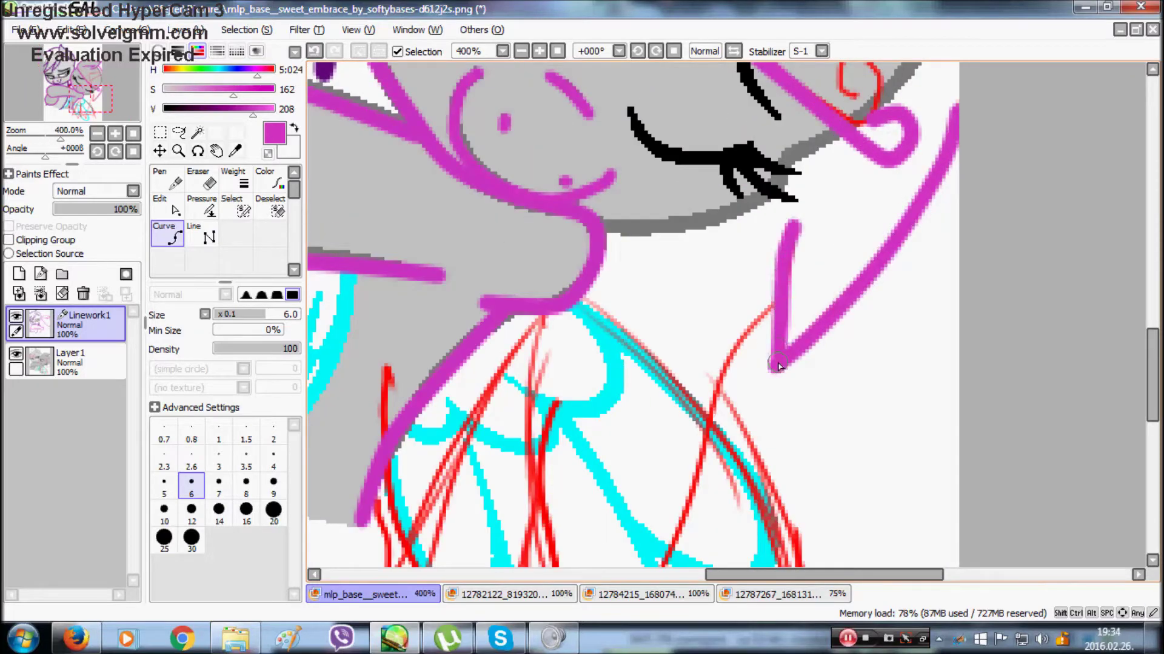
scroll(778, 362, "down", 4)
Trace the long pointed mane locks hanging down over the cyan wing in magenta
scroll(866, 100, "up", 4)
scroll(878, 99, "down", 2)
left_click_drag(878, 99, 834, 157)
left_click(833, 156)
left_click(777, 346)
left_click(787, 393)
left_click(709, 295)
left_click(697, 266)
left_click(619, 300)
double_click(587, 219)
scroll(587, 219, "down", 3)
Trace the outer edge of the red wing sketch to its tip and the arched lower edge back to the mane lock
scroll(709, 182, "up", 4)
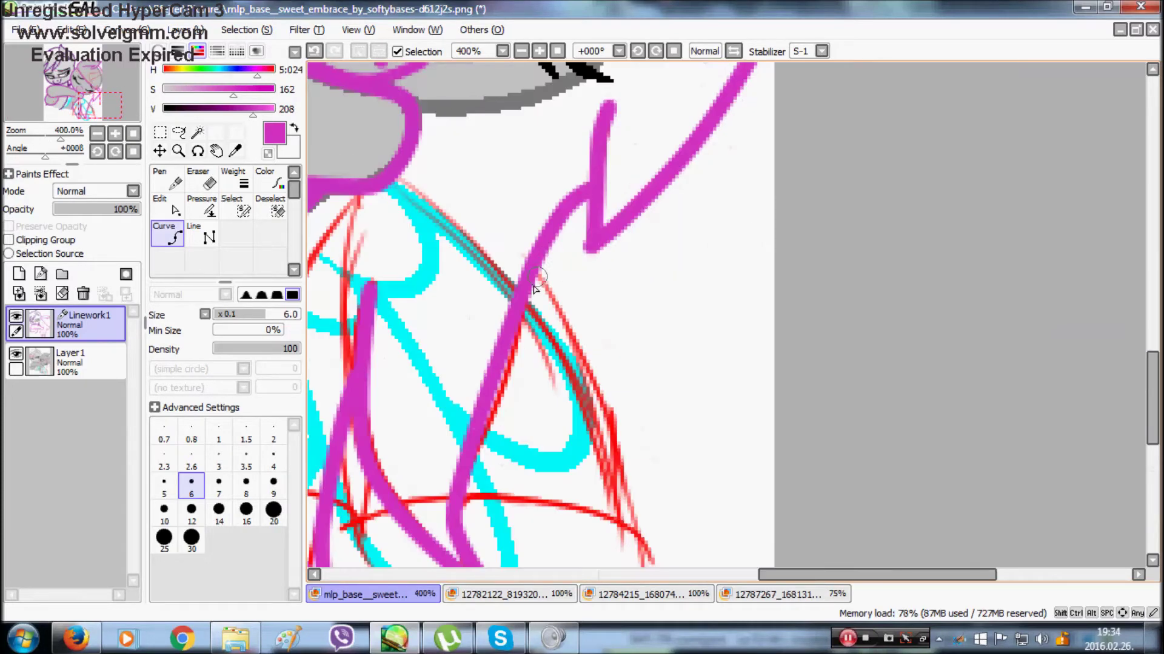
left_click_drag(537, 285, 544, 195)
left_click(532, 207)
left_click(609, 347)
left_click(646, 458)
left_click(583, 407)
double_click(465, 413)
scroll(497, 382, "down", 2)
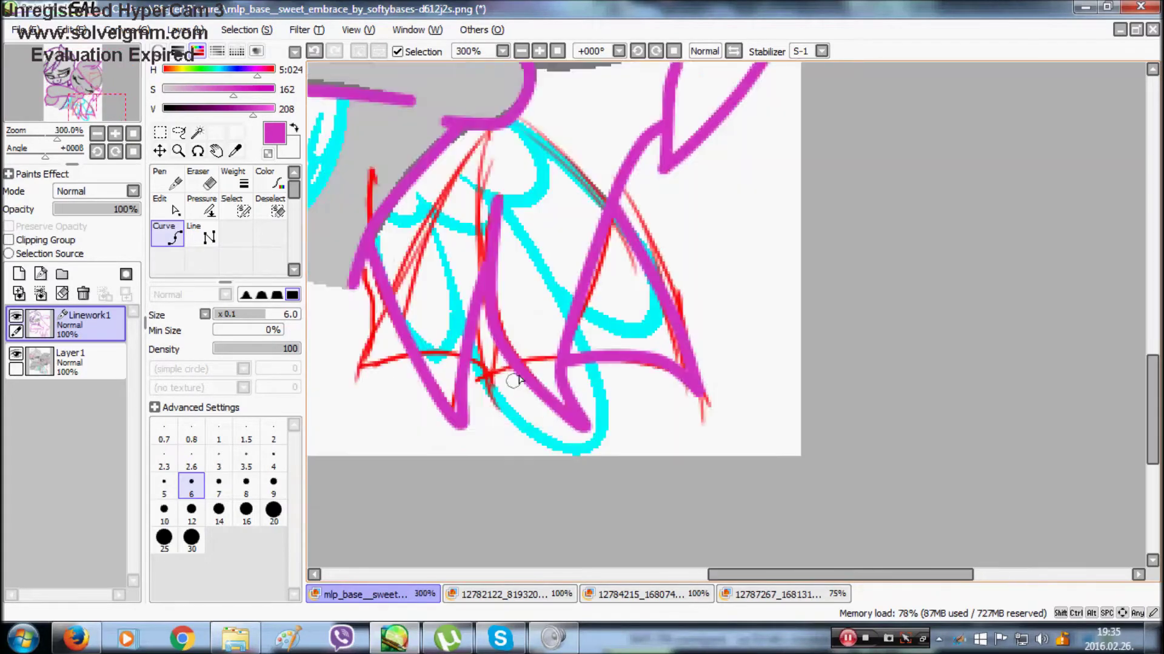
Trace the remaining webbed sections of the wing between and beside the mane locks in magenta
scroll(519, 363, "up", 3)
left_click(459, 258)
double_click(472, 398)
left_click(509, 369)
scroll(412, 251, "down", 1)
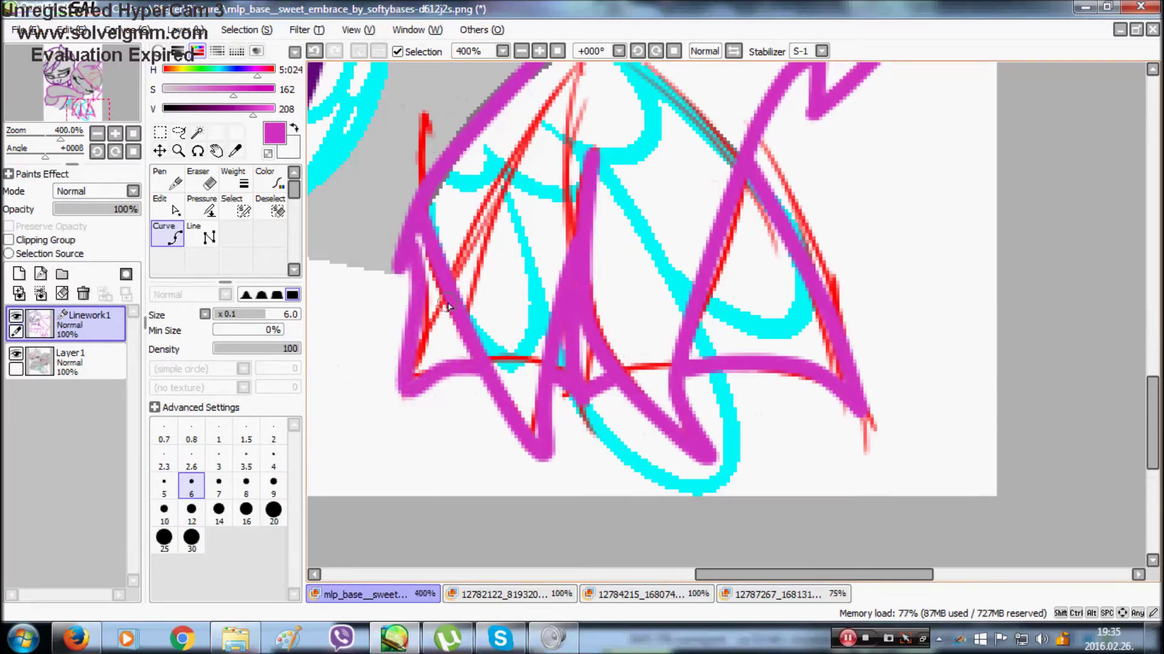
scroll(509, 364, "down", 6)
scroll(459, 391, "up", 5)
double_click(540, 235)
Hide Layer1 to review the linework on its own, and show it again
left_click(16, 353)
scroll(580, 311, "down", 5)
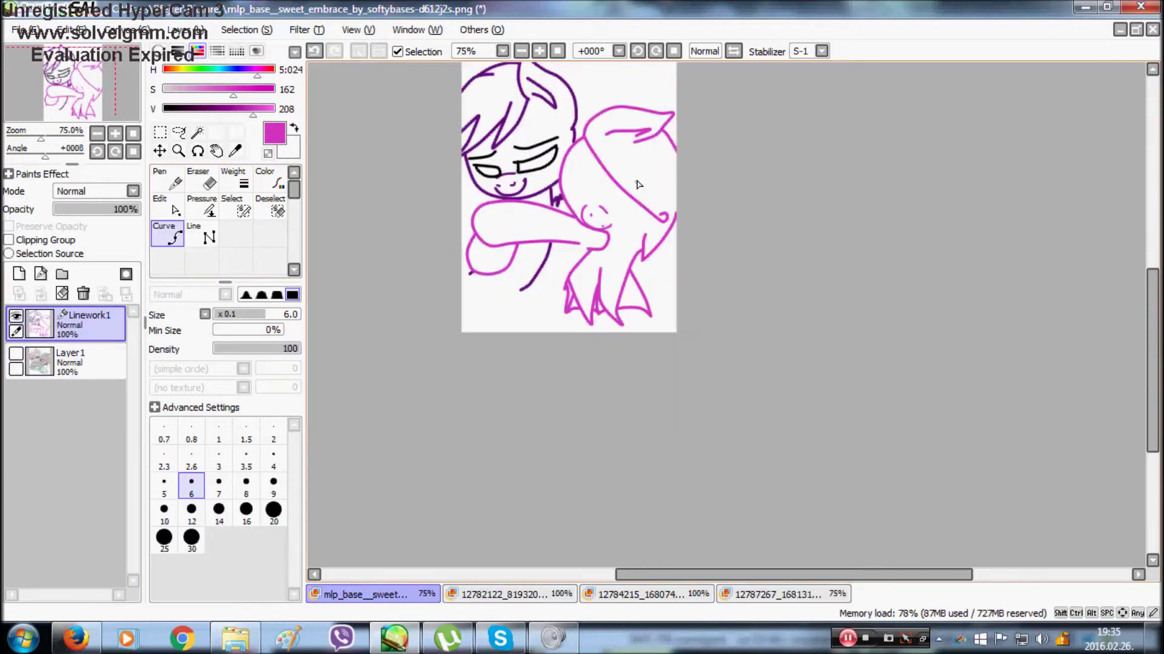
scroll(625, 144, "up", 1)
left_click(17, 354)
Set the colour to black and trace both of the second pony's eyebrows
left_click(163, 109)
scroll(670, 194, "up", 5)
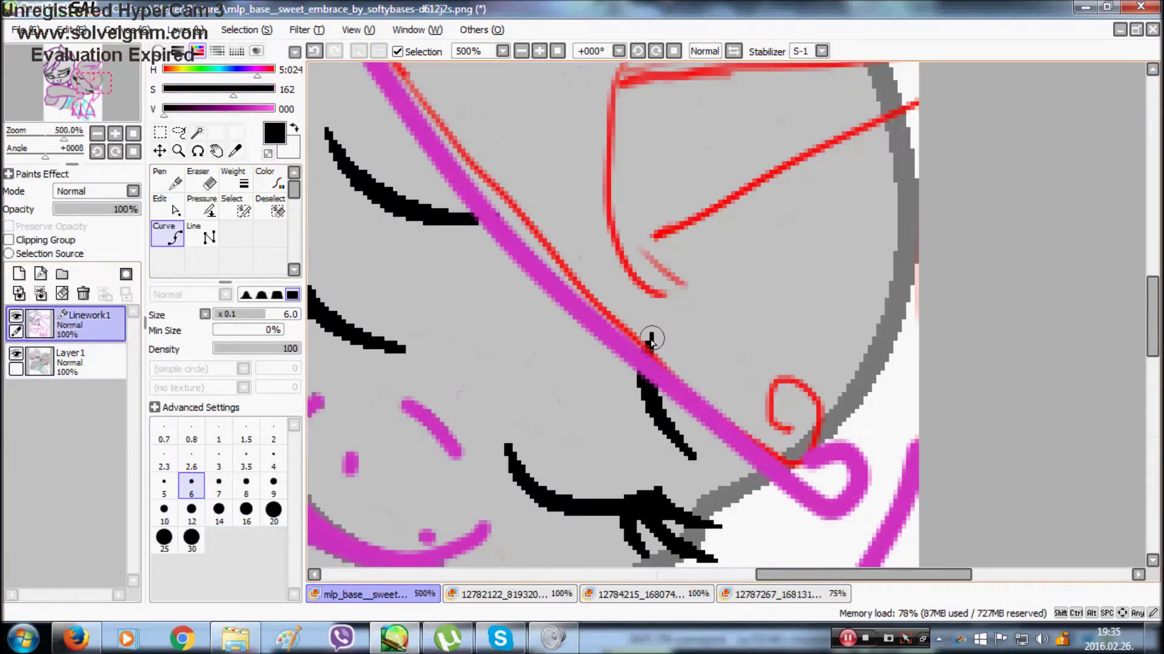
left_click(650, 337)
left_click(646, 366)
left_click_drag(689, 463, 706, 472)
scroll(665, 348, "down", 1)
left_click(452, 219)
left_click(402, 167)
double_click(395, 148)
left_click(77, 638)
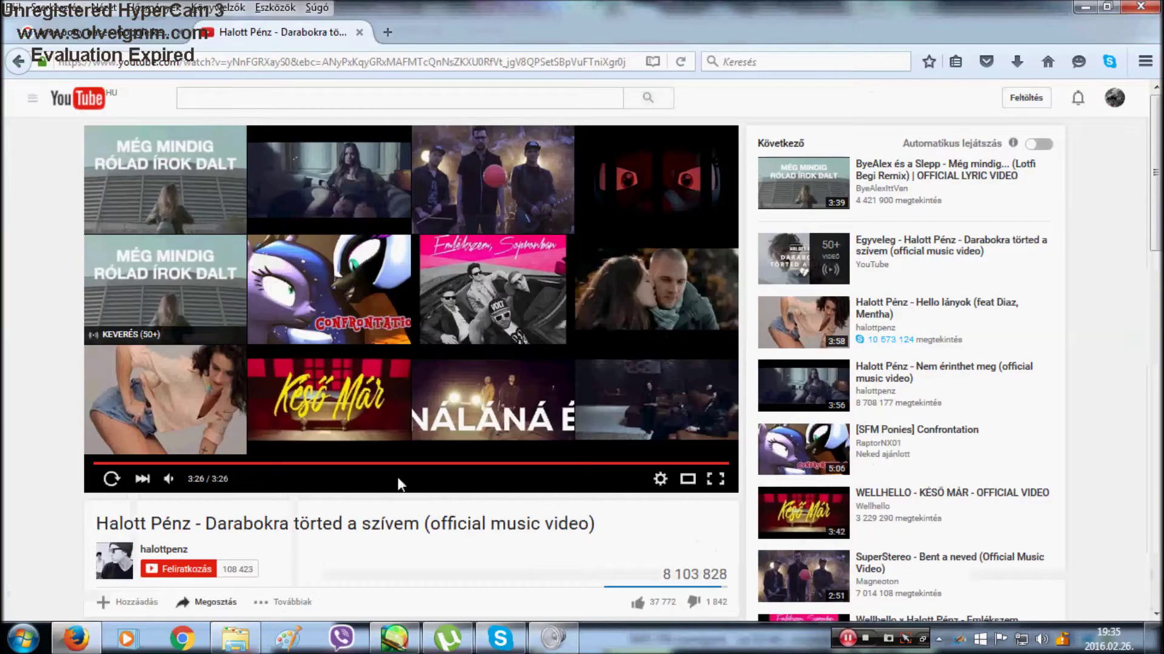
left_click(412, 646)
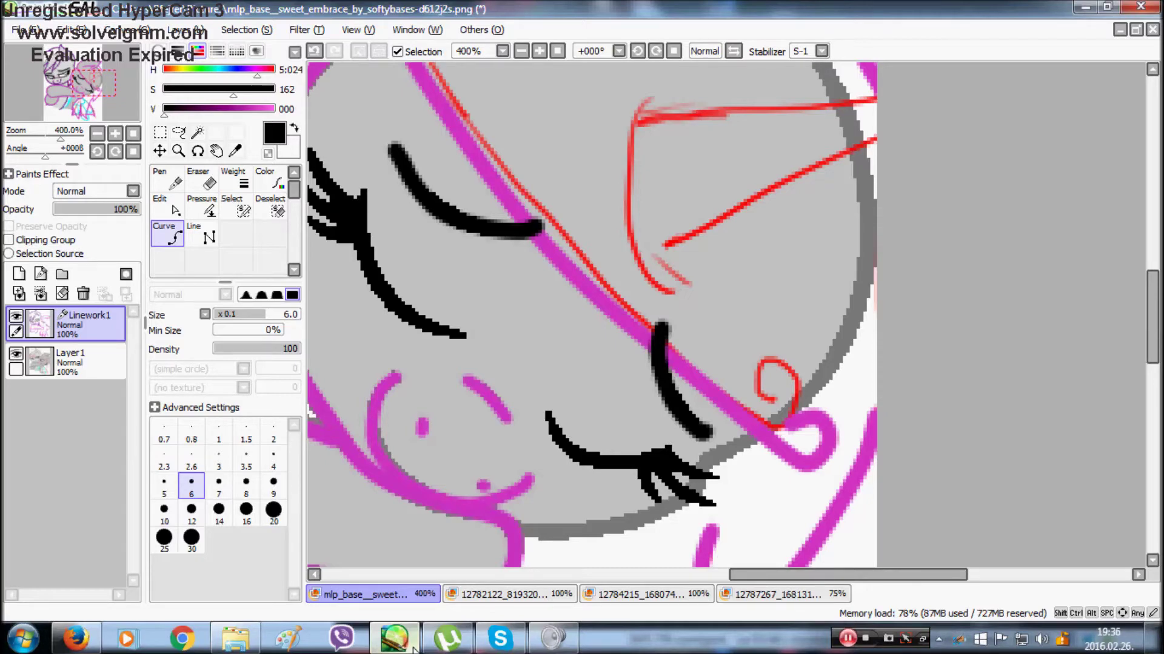
Trace the closed eyelid beside the fringe curl and its three lashes in black
scroll(660, 424, "up", 1)
left_click(489, 278)
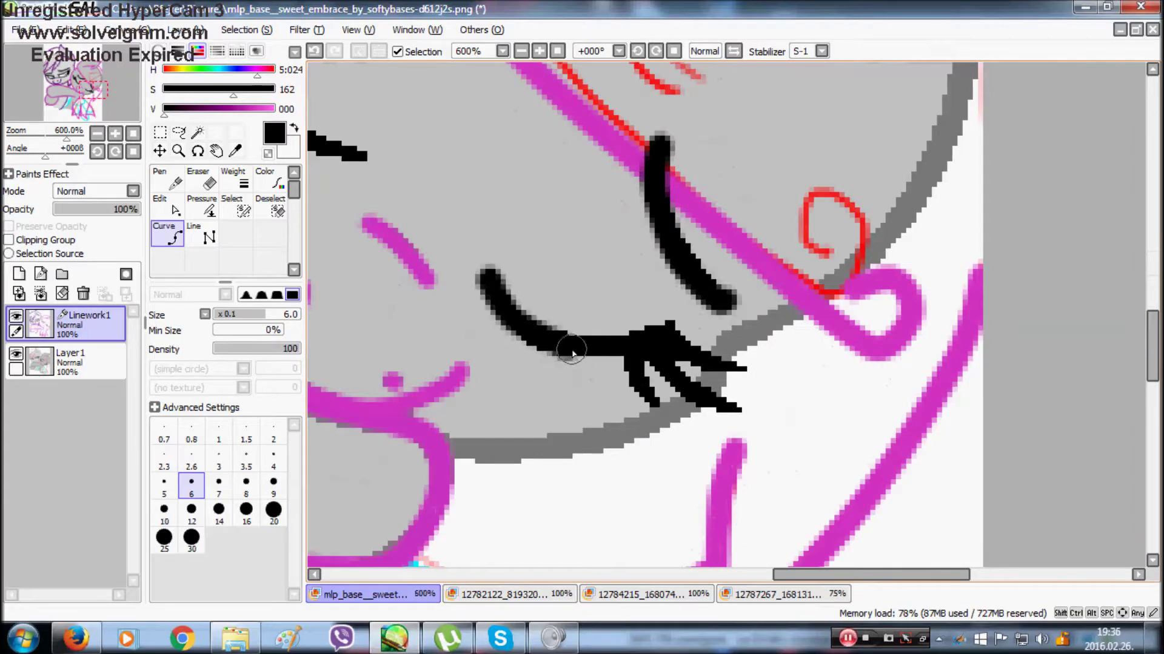
left_click(577, 352)
double_click(691, 327)
left_click(674, 341)
double_click(748, 377)
left_click(676, 381)
double_click(733, 415)
left_click(637, 358)
double_click(663, 415)
Trace the three lashes of the second pony's closed eye nearest the first pony in black
scroll(661, 415, "down", 5)
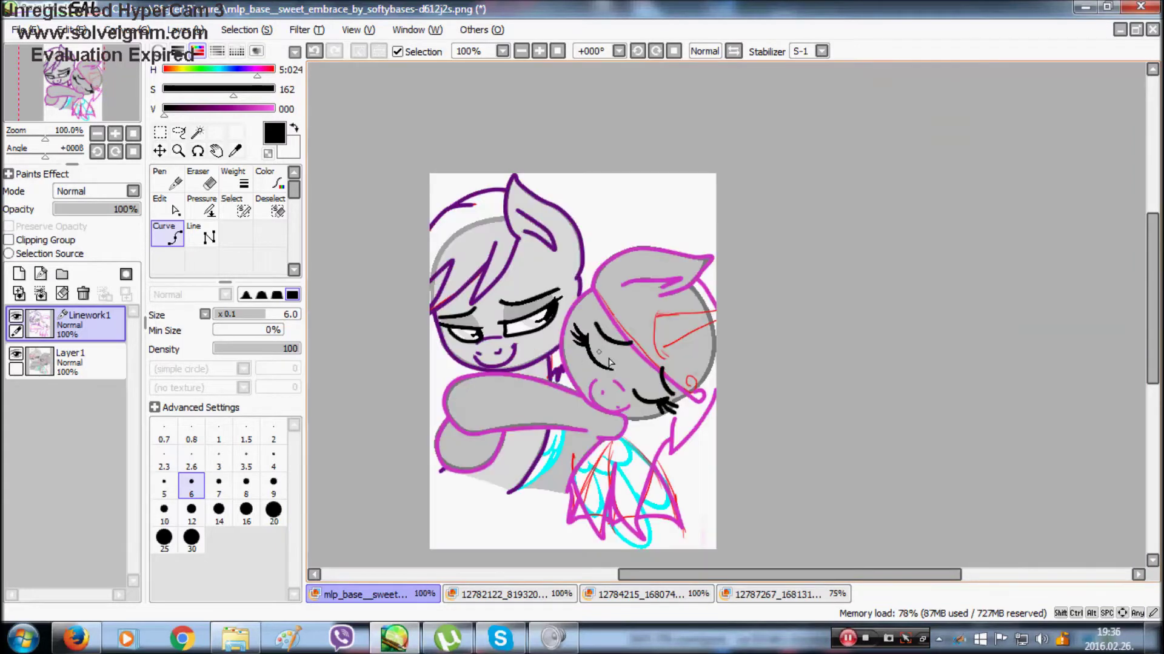
scroll(625, 364, "up", 3)
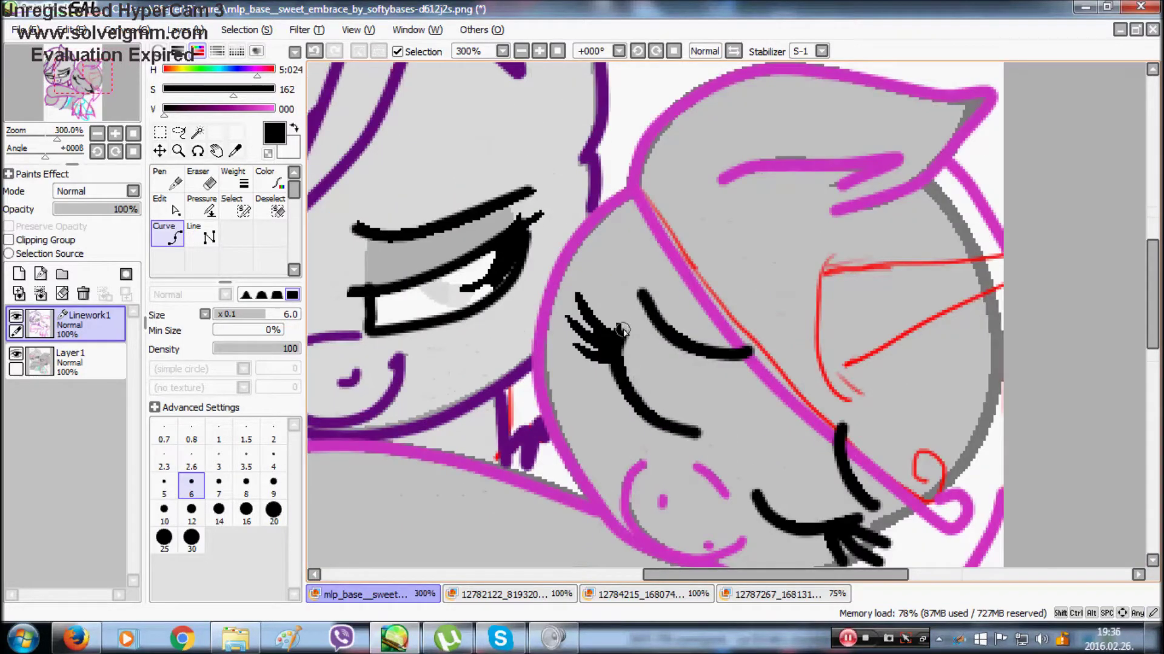
scroll(597, 311, "up", 4)
left_click(705, 51)
left_click(828, 375)
double_click(914, 265)
left_click(846, 424)
double_click(943, 348)
left_click(824, 478)
double_click(930, 438)
scroll(931, 439, "down", 8)
Hide Layer1 and lower the stroke pressure at the lash tips of the closed eye nearest the first pony
left_click(557, 51)
left_click(17, 354)
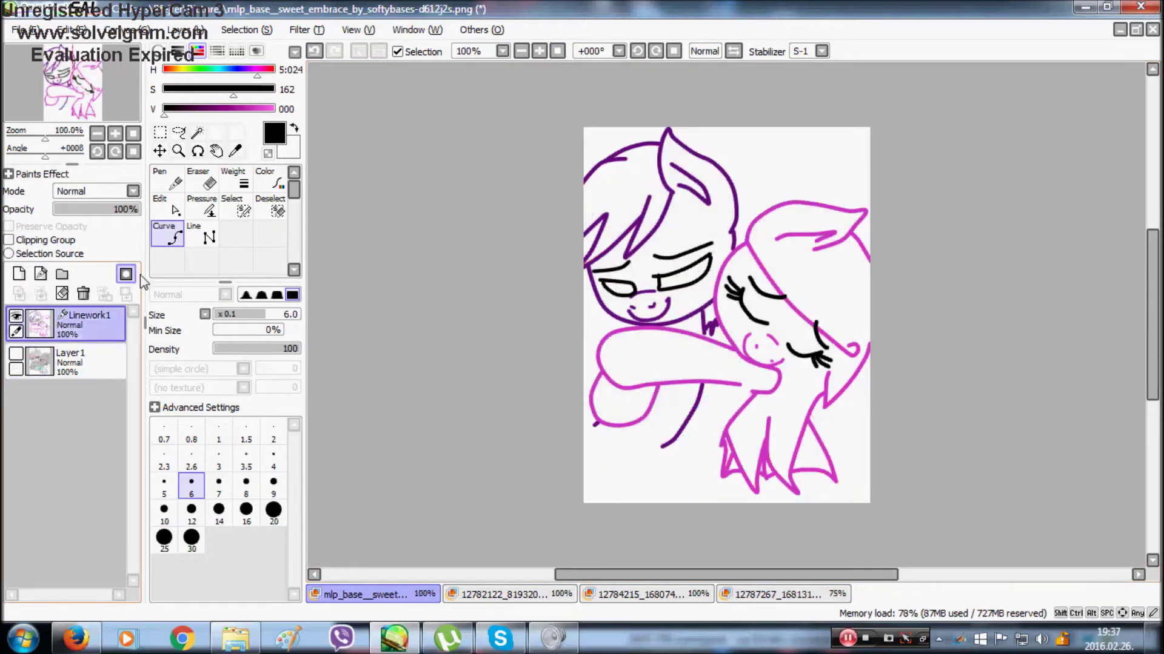
left_click(205, 209)
scroll(673, 423, "up", 7)
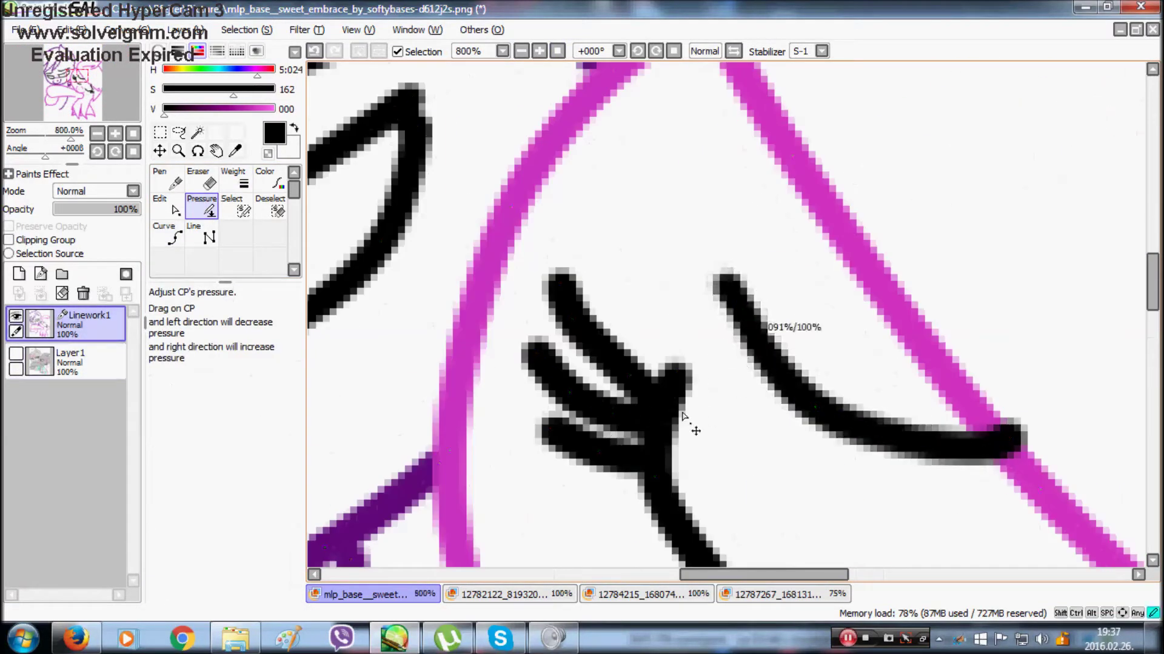
scroll(545, 364, "up", 1)
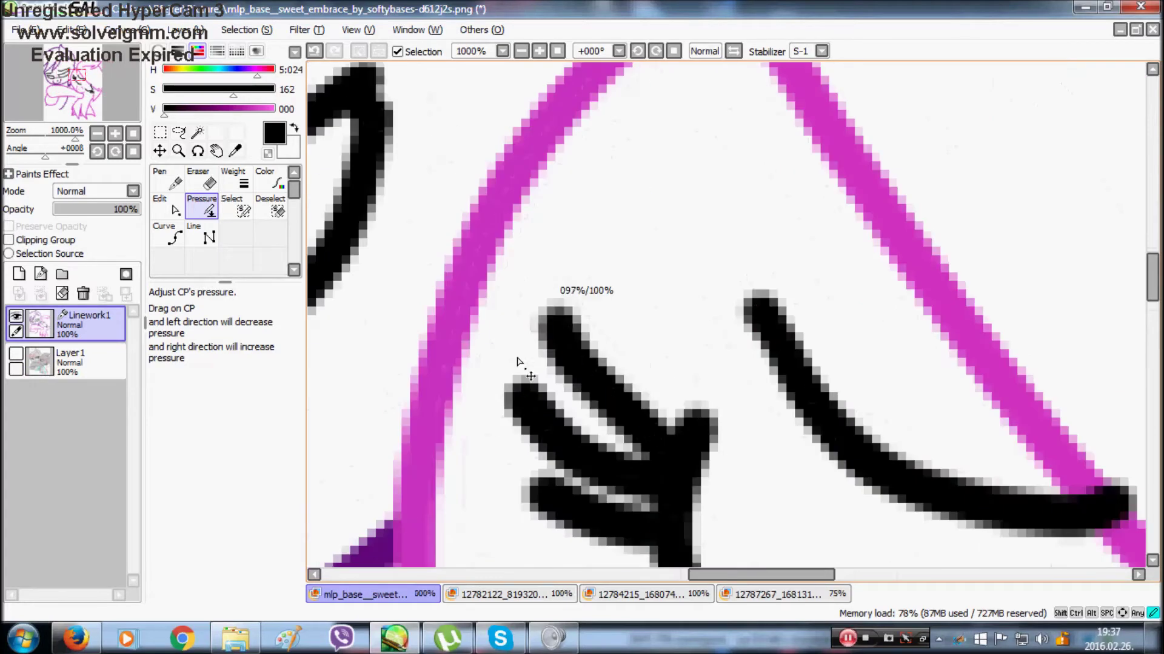
left_click_drag(524, 397, 508, 403)
left_click_drag(540, 492, 533, 494)
left_click(600, 520)
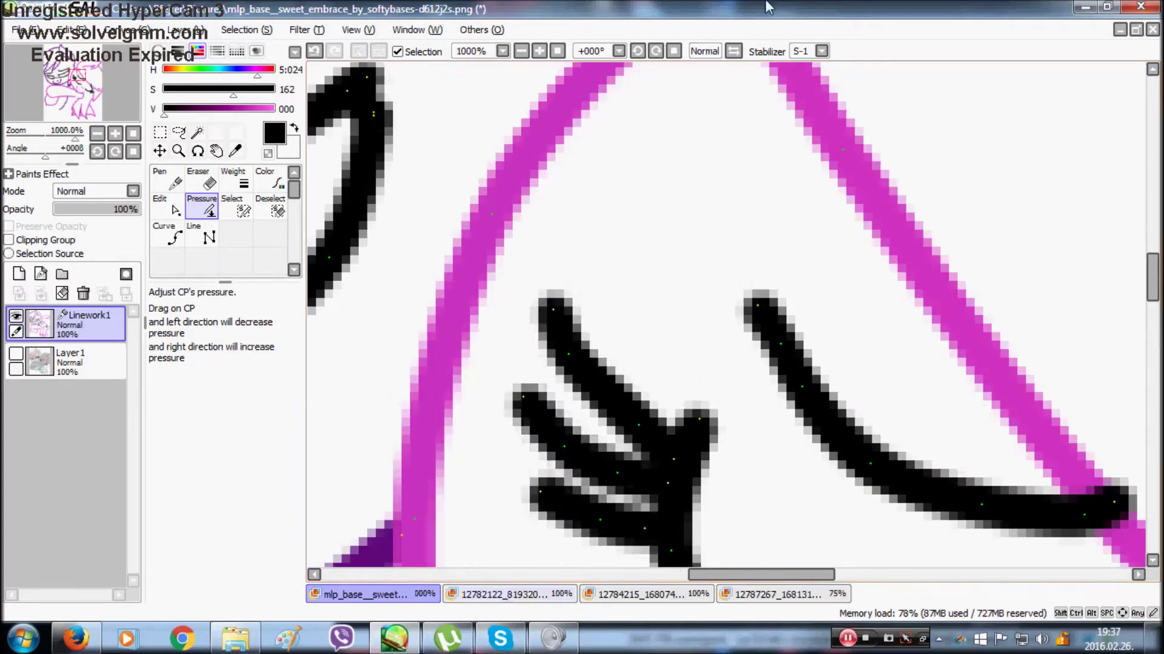
Lower the stroke pressure at the three lash tips of the closed eye beside the fringe curl
scroll(679, 363, "down", 5)
scroll(879, 412, "up", 4)
left_click_drag(891, 404, 882, 407)
left_click_drag(874, 457, 863, 459)
left_click_drag(777, 455, 767, 458)
scroll(823, 292, "down", 5)
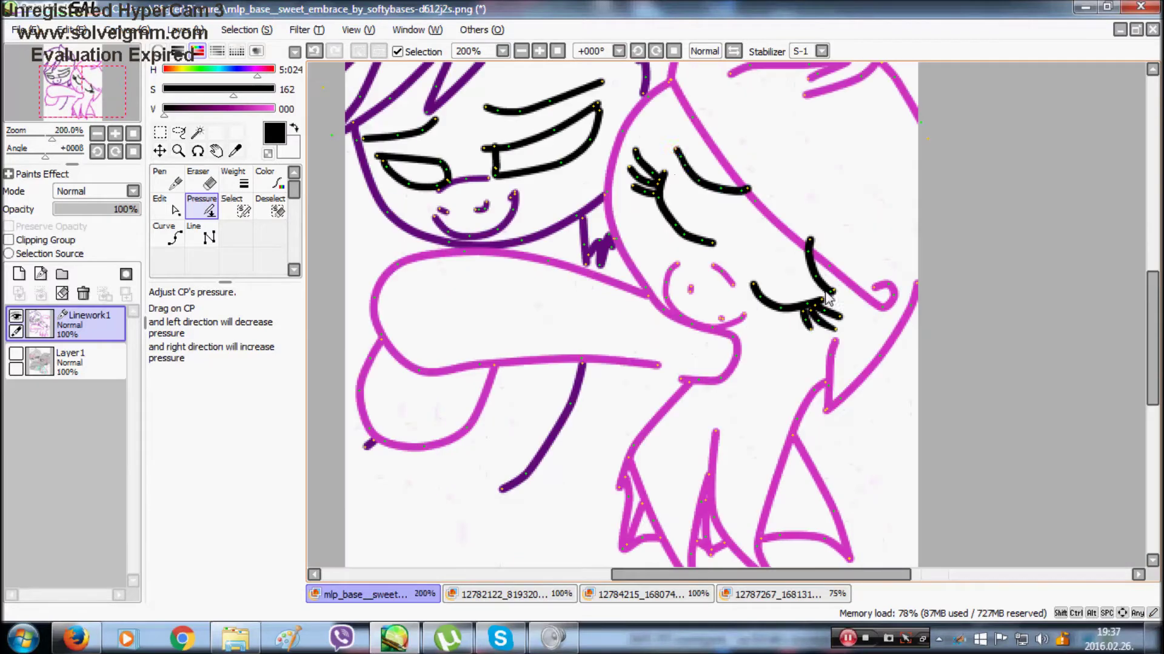
Taper the open ends of the second pony's magenta lines around the mane lock, wing and foreleg
scroll(860, 352, "up", 6)
left_click_drag(698, 326, 686, 331)
left_click_drag(674, 398, 539, 415)
scroll(563, 412, "down", 5)
scroll(685, 418, "up", 3)
left_click_drag(741, 279, 697, 306)
left_click_drag(721, 409, 582, 516)
scroll(634, 506, "down", 4)
scroll(637, 366, "up", 4)
left_click_drag(626, 405, 611, 404)
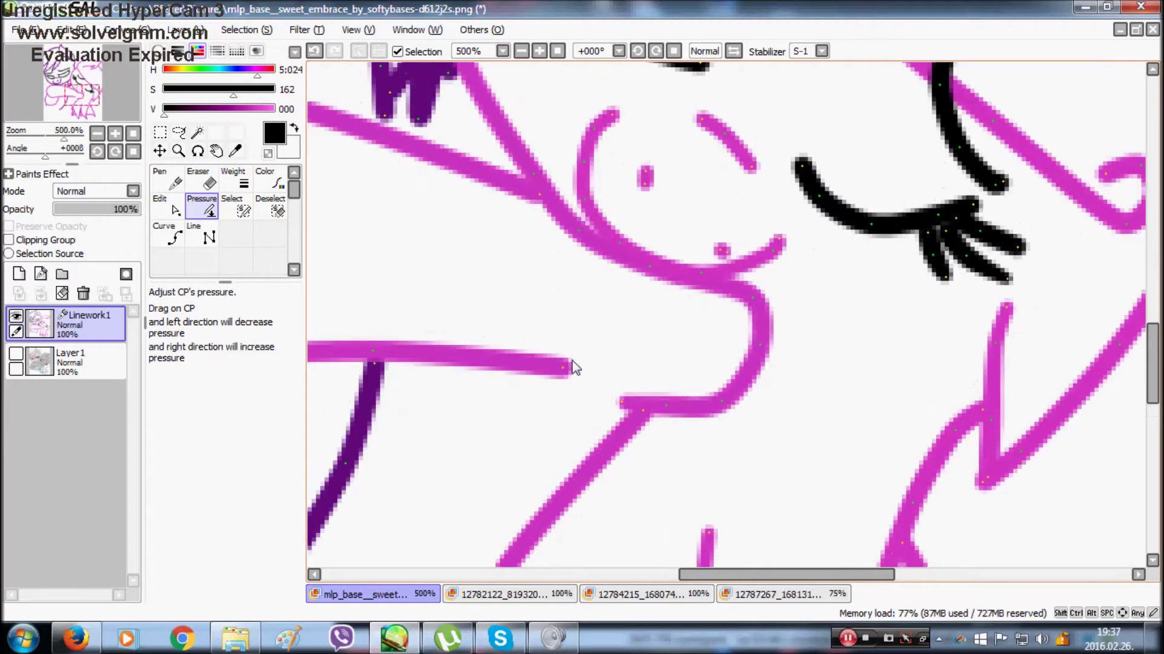
left_click_drag(568, 365, 549, 366)
Taper the ends of the second pony's lower ear line and inner-ear line by lowering their pressure
scroll(527, 357, "down", 4)
scroll(459, 351, "up", 4)
scroll(585, 326, "down", 5)
scroll(751, 118, "up", 6)
left_click_drag(610, 317, 326, 512)
scroll(673, 337, "down", 5)
scroll(701, 320, "up", 4)
scroll(589, 315, "down", 1)
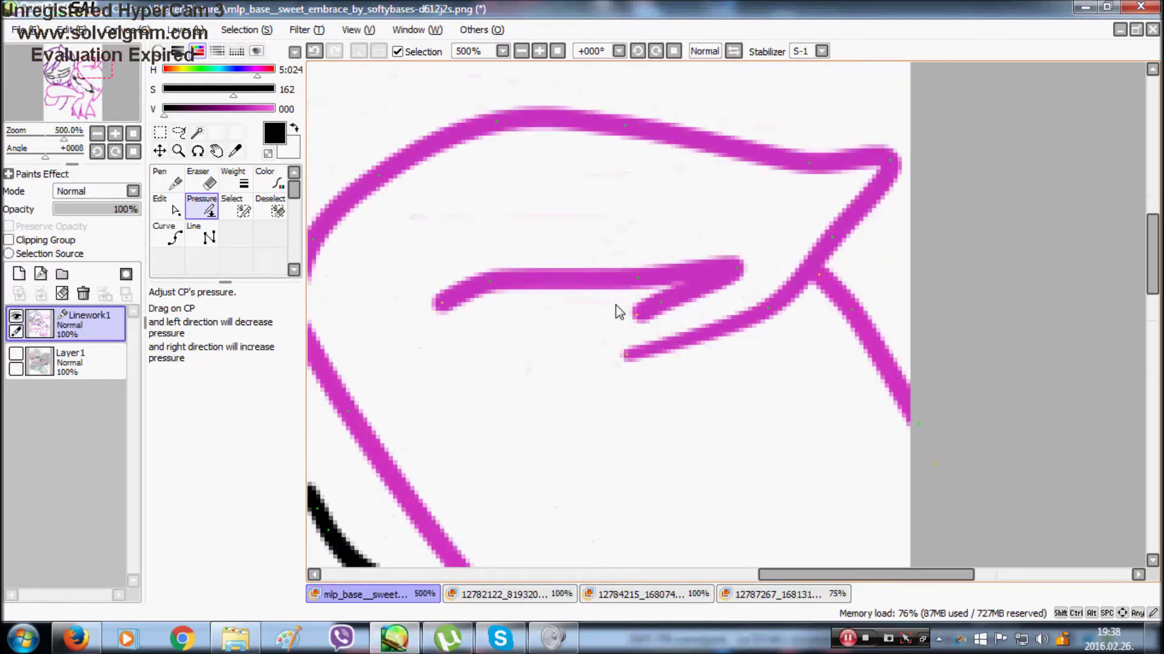
left_click_drag(442, 303, 427, 305)
left_click_drag(490, 281, 482, 323)
scroll(590, 203, "down", 7)
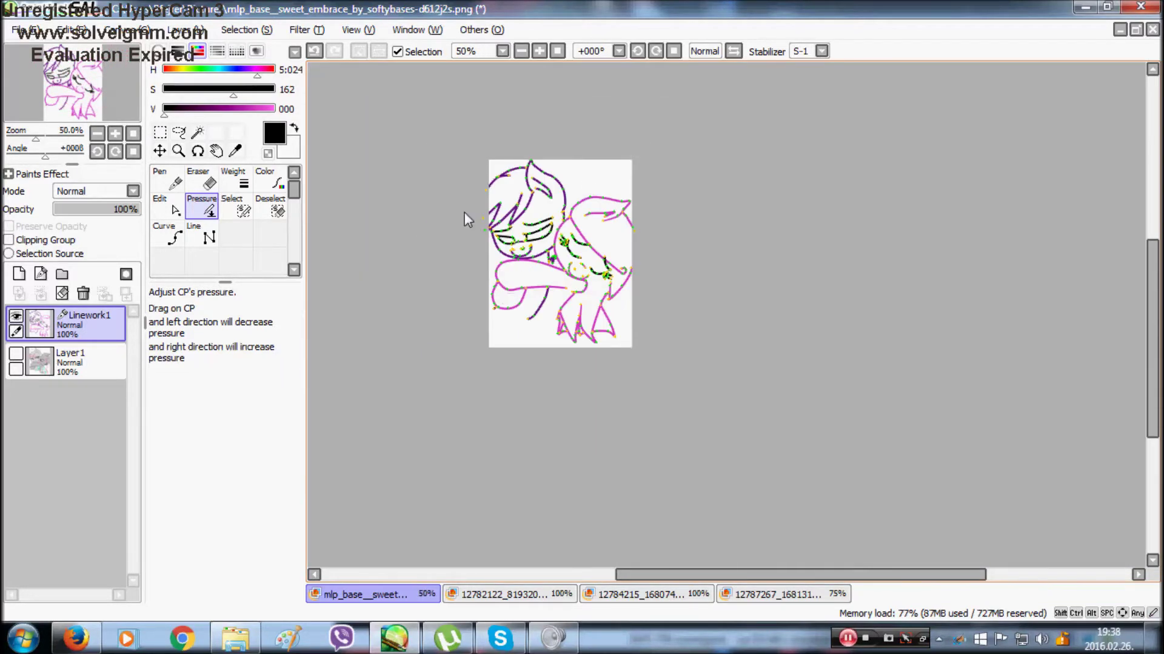
Taper the loose ends of the first pony's dark purple mane strands by reducing their pressure
scroll(497, 222, "up", 2)
scroll(558, 149, "up", 5)
left_click_drag(532, 261, 336, 387)
scroll(340, 388, "down", 5)
scroll(318, 394, "up", 5)
left_click_drag(526, 284, 404, 331)
scroll(407, 335, "down", 5)
scroll(409, 258, "up", 4)
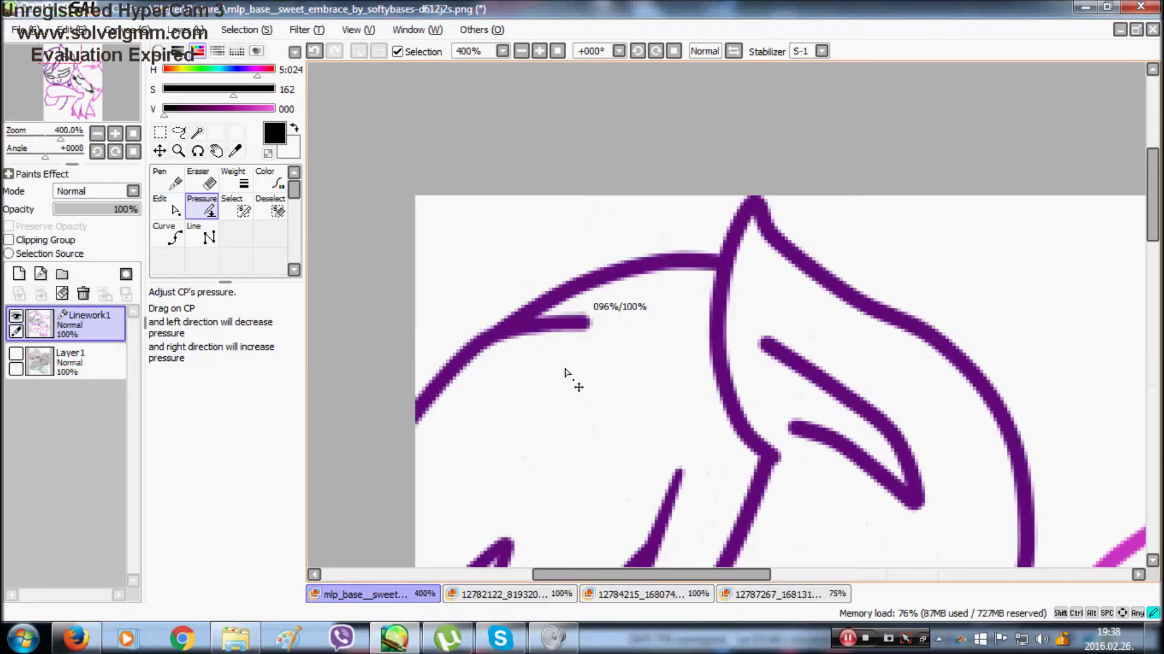
scroll(580, 277, "down", 3)
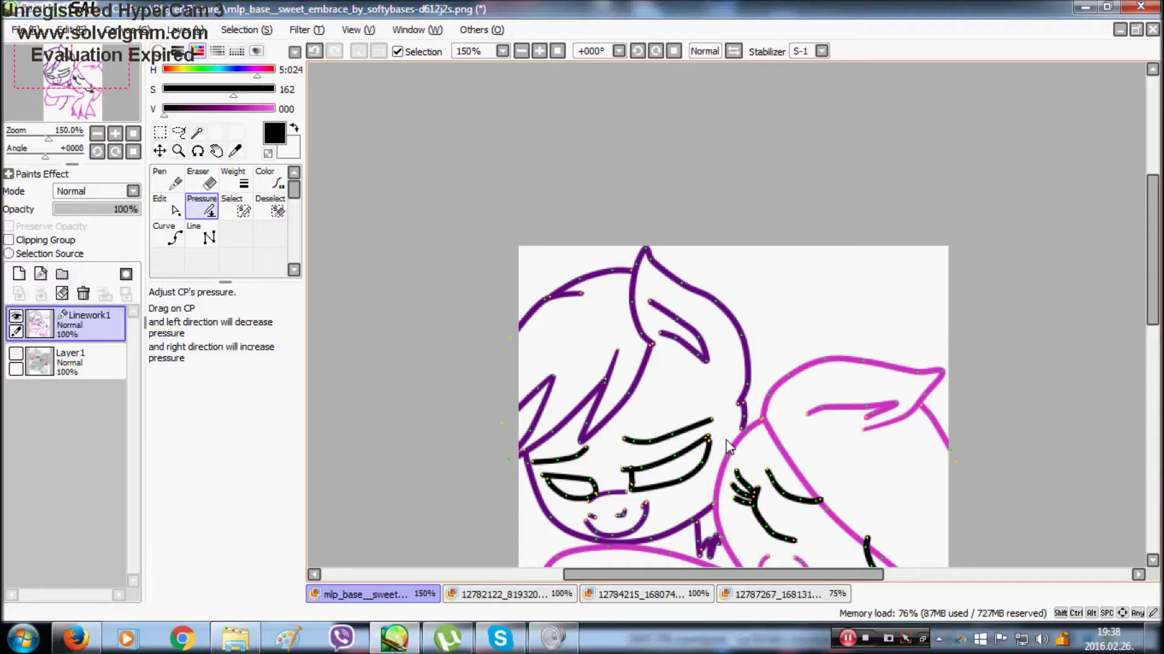
Thin the first pony's inner-ear line by lowering its control-point pressure
scroll(729, 447, "up", 5)
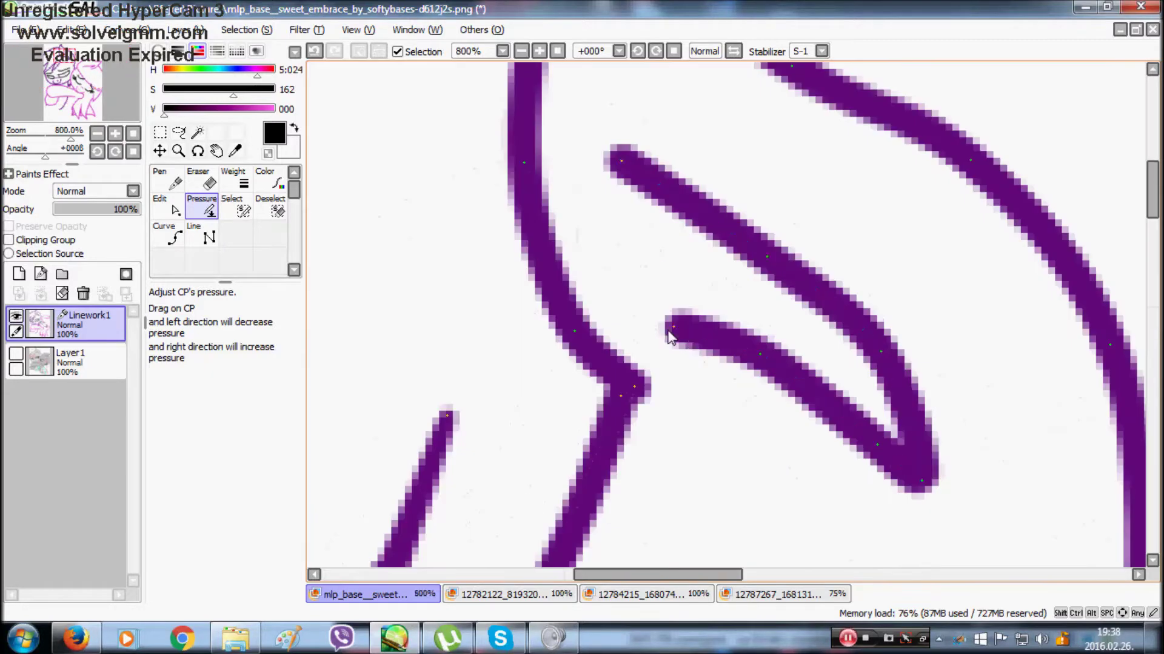
left_click_drag(621, 161, 564, 162)
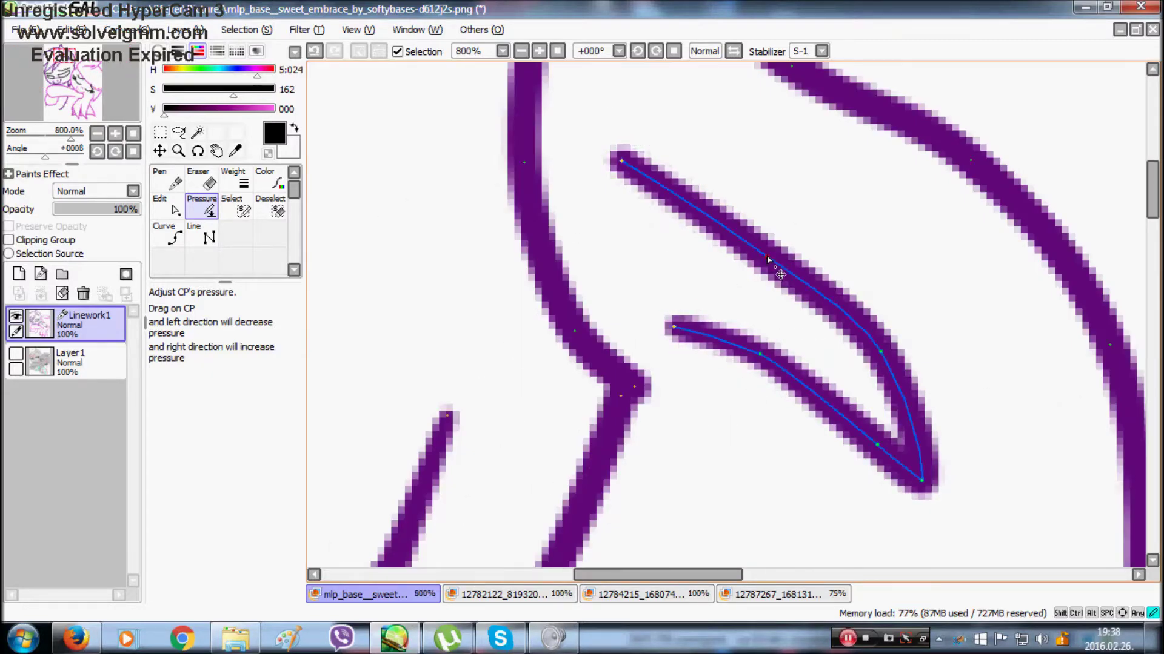
scroll(780, 272, "down", 10)
scroll(732, 322, "up", 6)
Show Layer1 and pick the purple pony's body colour from the 12787267 reference image
left_click(17, 353)
left_click(661, 598)
left_click(767, 598)
left_click(235, 150)
left_click(440, 315)
left_click(339, 595)
Draw a size 1.5 purple curve along the first pony's lower body edge, from the hoof to the dark purple body line
left_click(167, 234)
scroll(430, 276, "up", 2)
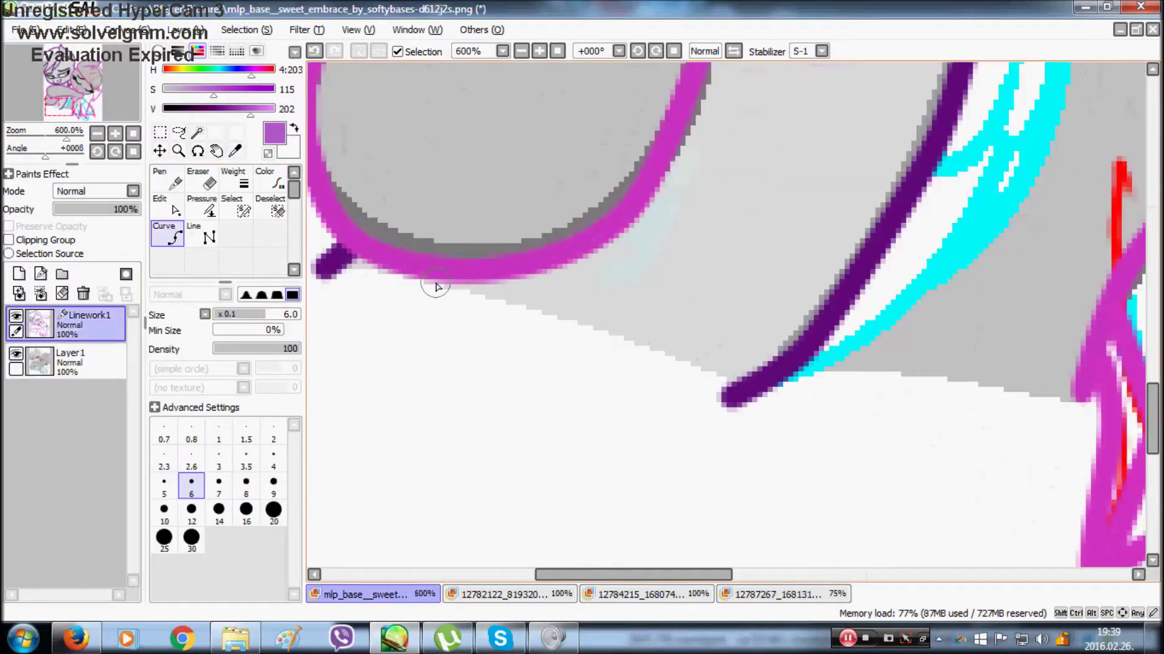
left_click(246, 432)
left_click(424, 280)
double_click(729, 382)
scroll(699, 317, "down", 4)
scroll(707, 328, "up", 5)
scroll(700, 345, "down", 5)
Pick the pink pony's body colour from the 12787267 reference image and return to the embrace drawing
scroll(873, 397, "up", 2)
left_click(773, 596)
left_click(235, 151)
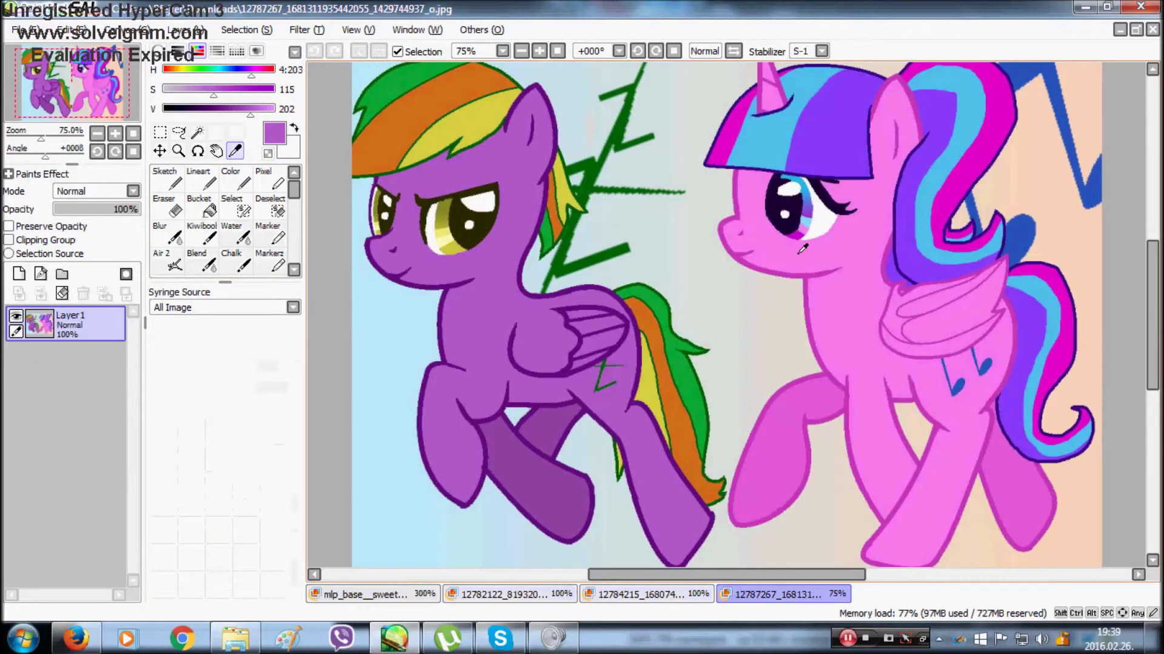
left_click(801, 250)
left_click(351, 595)
Draw a thin pink curve along the lower body edge from the dark purple line to the webbed wing
left_click(169, 234)
scroll(412, 279, "up", 2)
left_click(530, 596)
left_click(740, 595)
left_click(388, 595)
double_click(674, 304)
scroll(675, 303, "down", 4)
Pick the dark purple line colour and trace the outer edge of the cyan shape beneath the foreleg at size 6
scroll(682, 222, "up", 3)
left_click(235, 151)
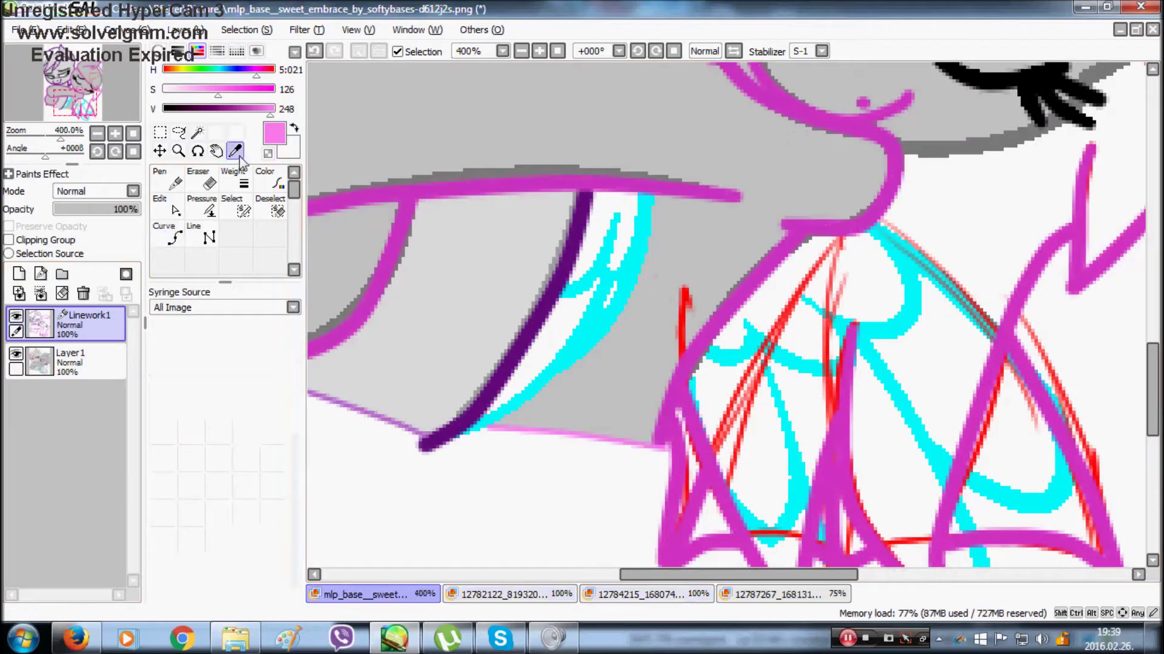
left_click(563, 273)
left_click(169, 234)
left_click(191, 486)
mouse_move(647, 202)
left_mouse_down()
mouse_move(546, 385)
mouse_move(496, 427)
left_mouse_up()
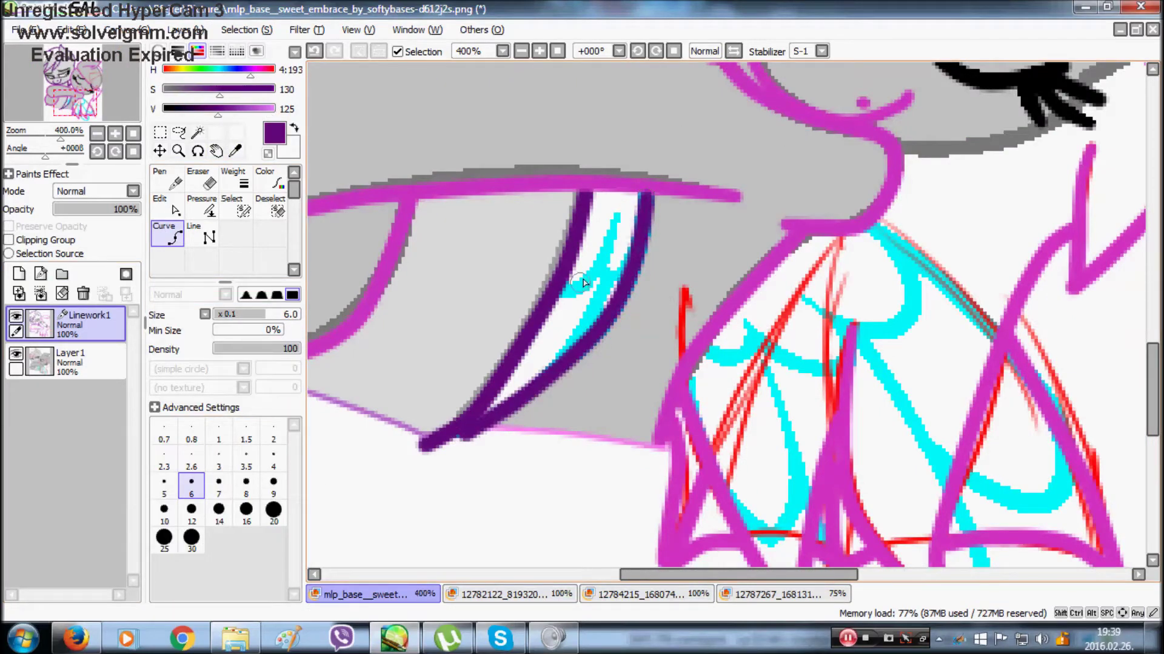
Switch to Firefox and replay the finished music video
left_click(236, 638)
left_click(72, 642)
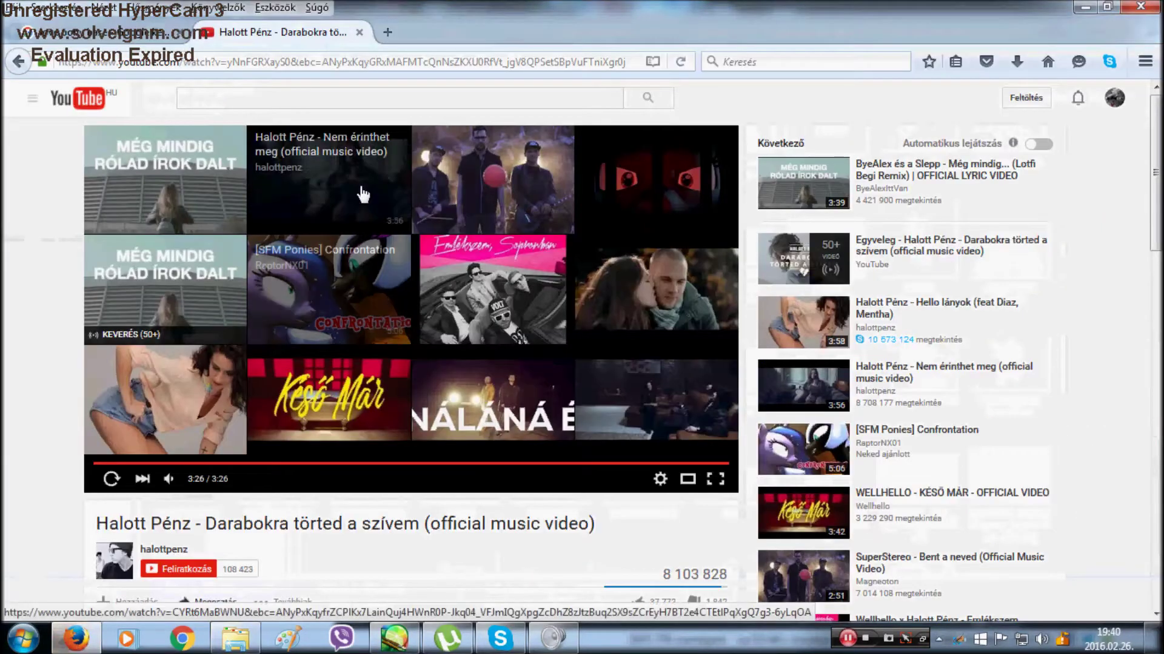
left_click(110, 482)
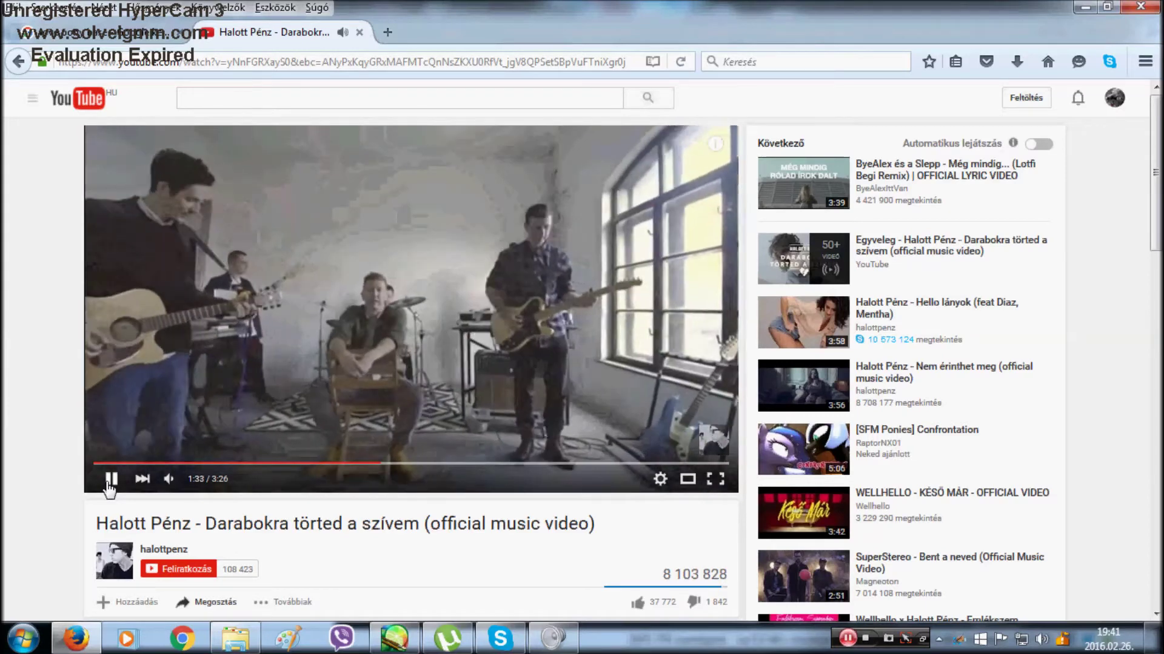
Return to PaintTool SAI and trace the inner cyan strokes beneath the foreleg in dark purple at size 4
left_click(395, 640)
left_click(273, 458)
scroll(576, 266, "up", 5)
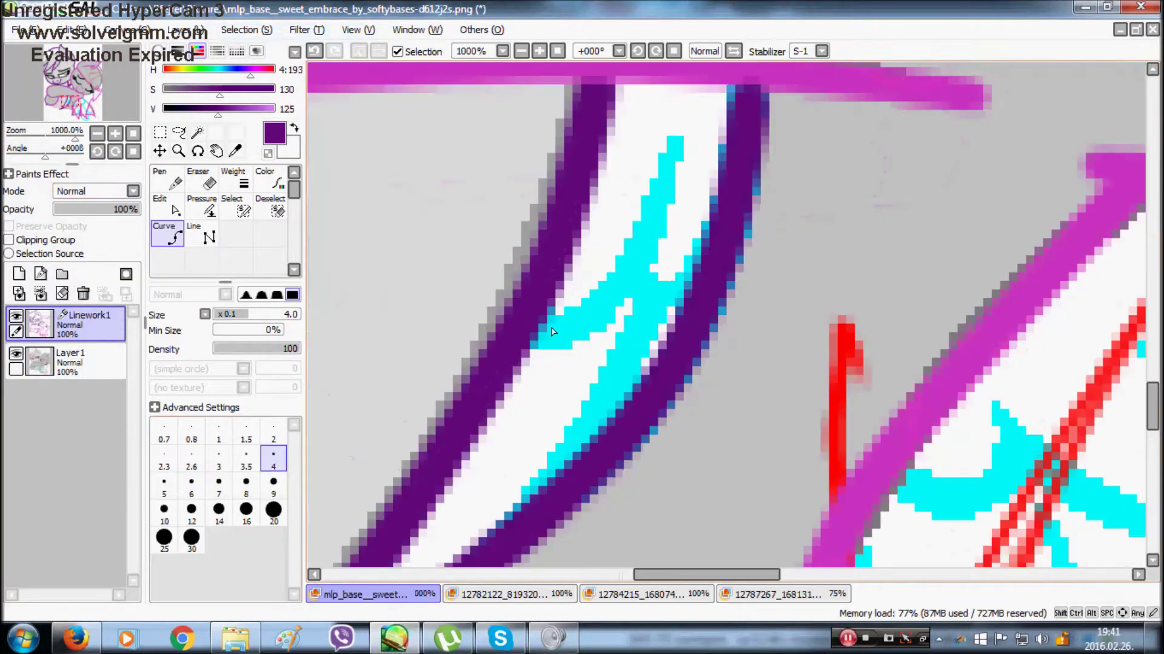
left_click(538, 341)
left_click(643, 263)
scroll(689, 139, "down", 4)
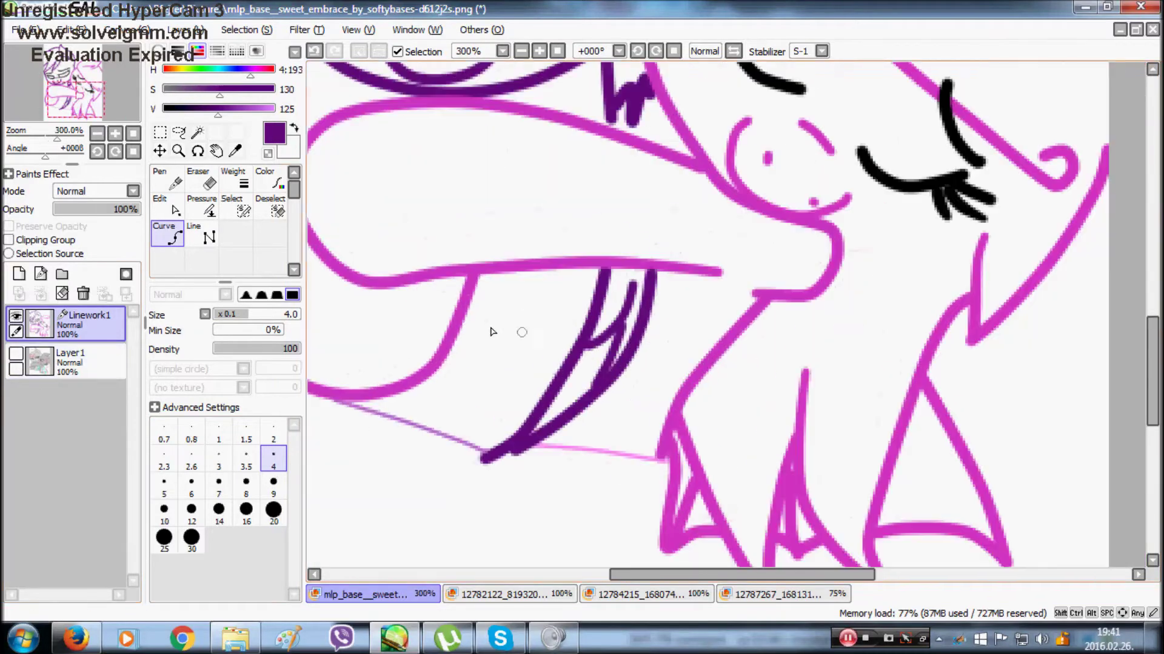
Hide Layer1 and review the new strokes and the whole linework, toggling the base for comparison
left_click(169, 207)
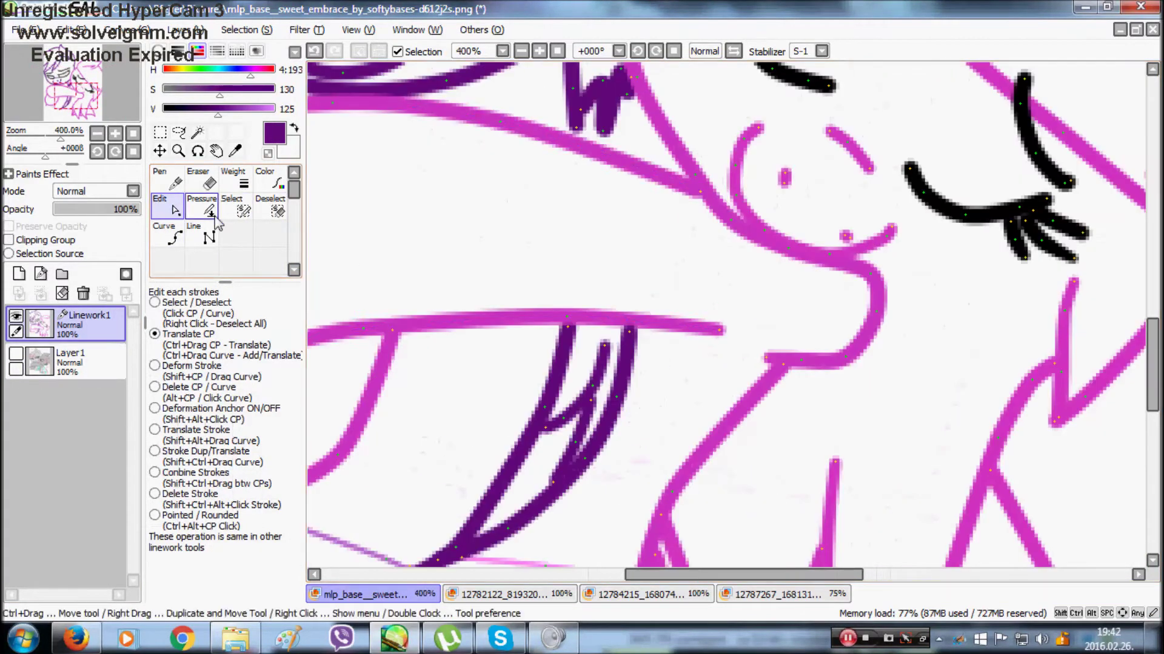
left_click(216, 220)
scroll(609, 402, "up", 1)
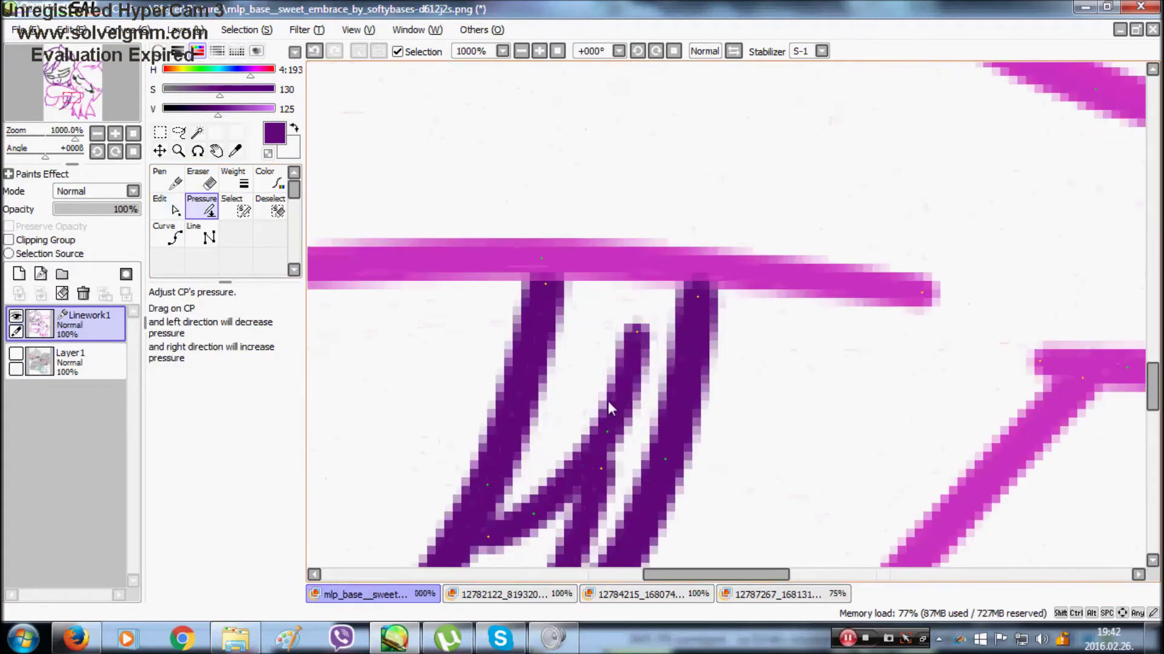
left_click(557, 51)
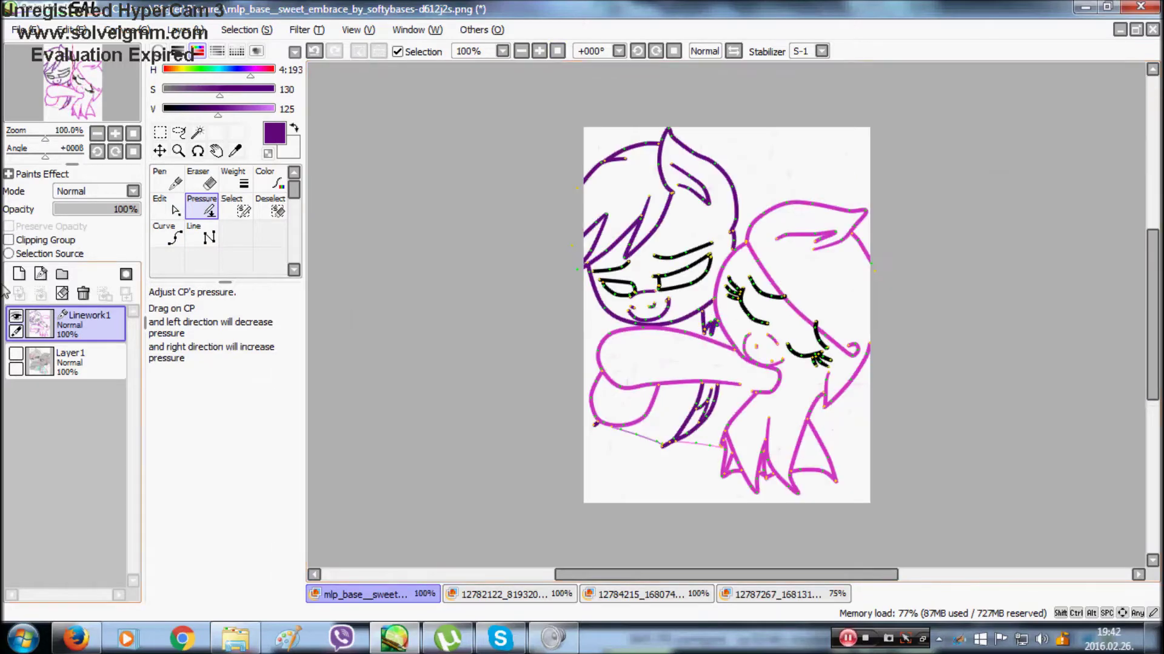
left_click(19, 356)
left_click(19, 357)
Add a new layer above Linework1
left_click(167, 234)
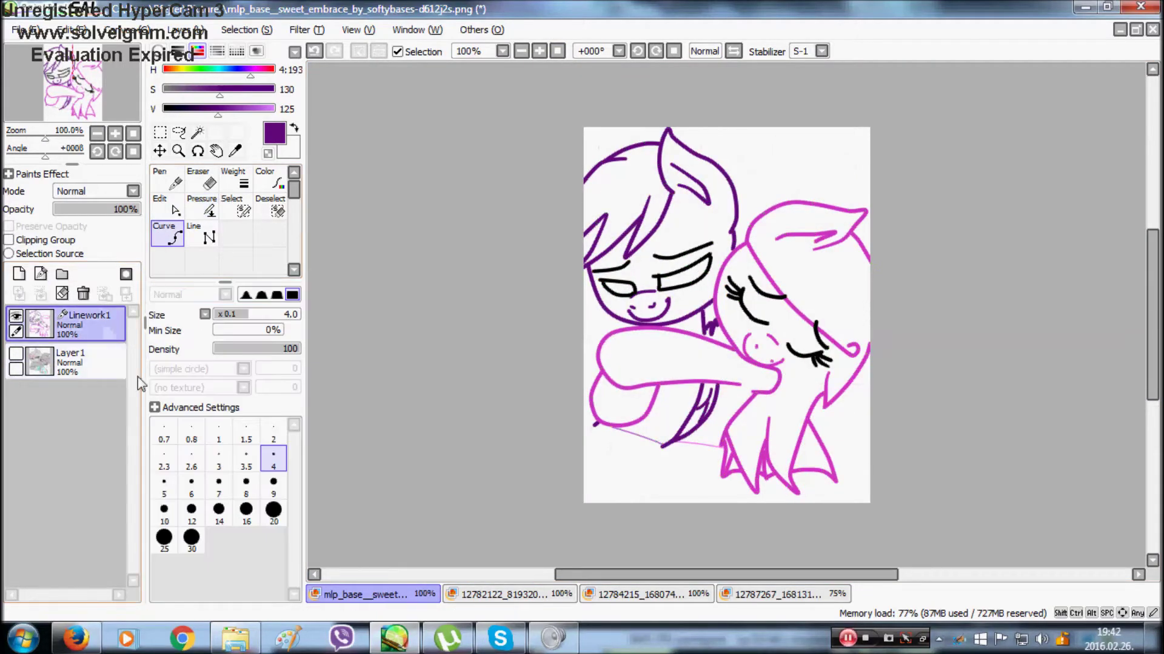
left_click(18, 274)
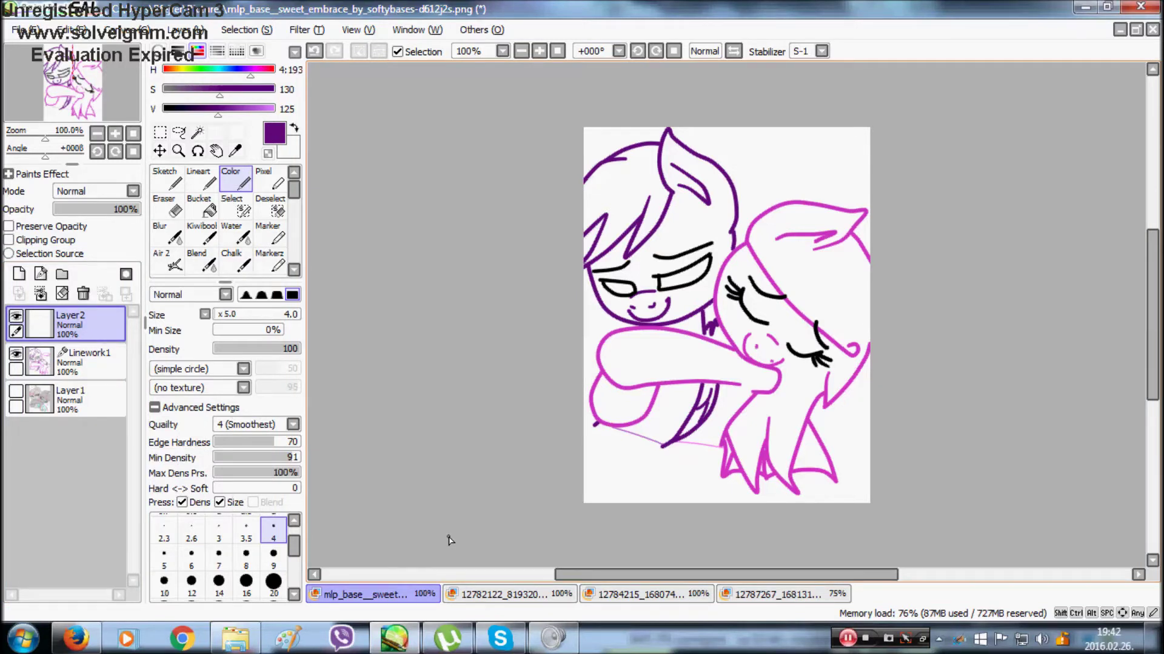
left_click(198, 132)
left_click(691, 224)
key("ctrl+z")
Roughly select the first pony's head and torso with the selection brush at size 120
left_click(168, 208)
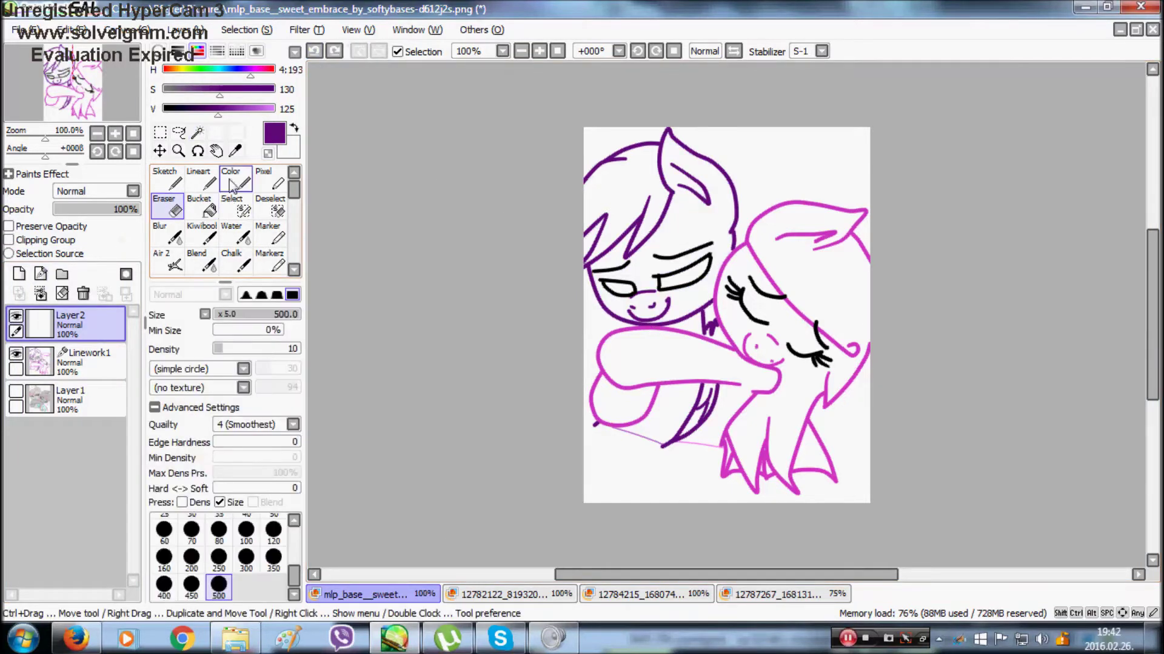
left_click(235, 207)
left_click(273, 530)
mouse_move(676, 251)
left_mouse_down()
mouse_move(697, 159)
mouse_move(631, 273)
mouse_move(683, 314)
mouse_move(679, 394)
mouse_move(606, 460)
left_mouse_up()
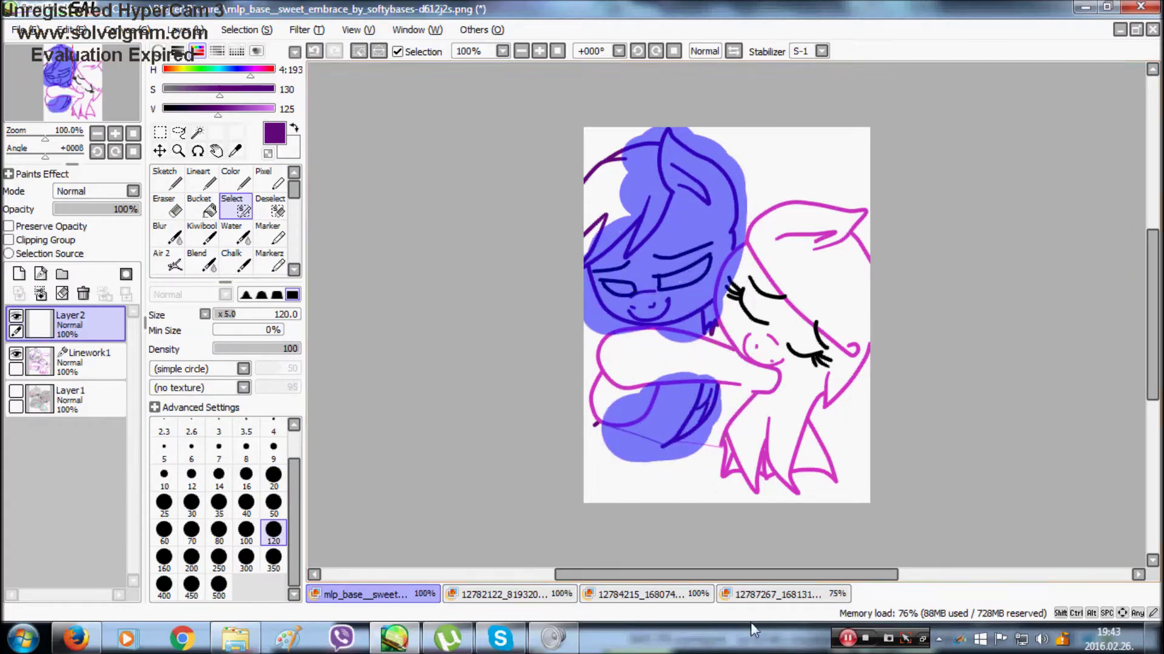
Paint the selection with the purple body colour from the 12787267 reference at size 500, with Layer2 moved below Layer1
left_click(734, 595)
left_click(364, 594)
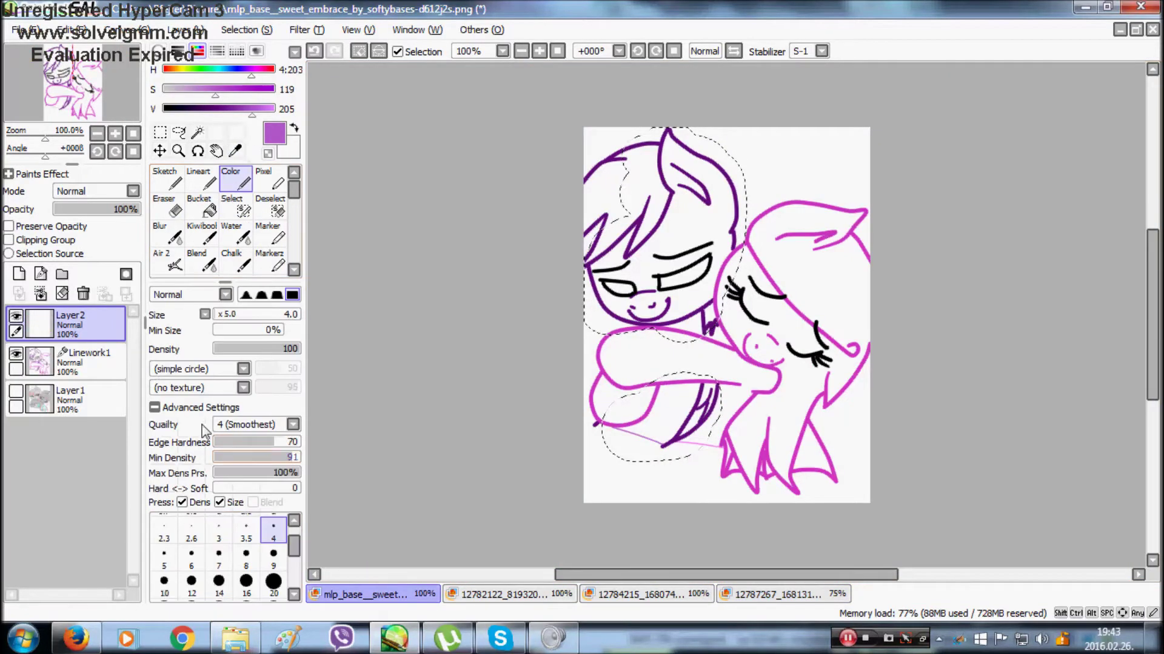
left_click(281, 587)
left_click_drag(294, 547, 286, 612)
left_click(219, 586)
mouse_move(694, 312)
left_mouse_down()
mouse_move(661, 361)
mouse_move(624, 333)
left_mouse_up()
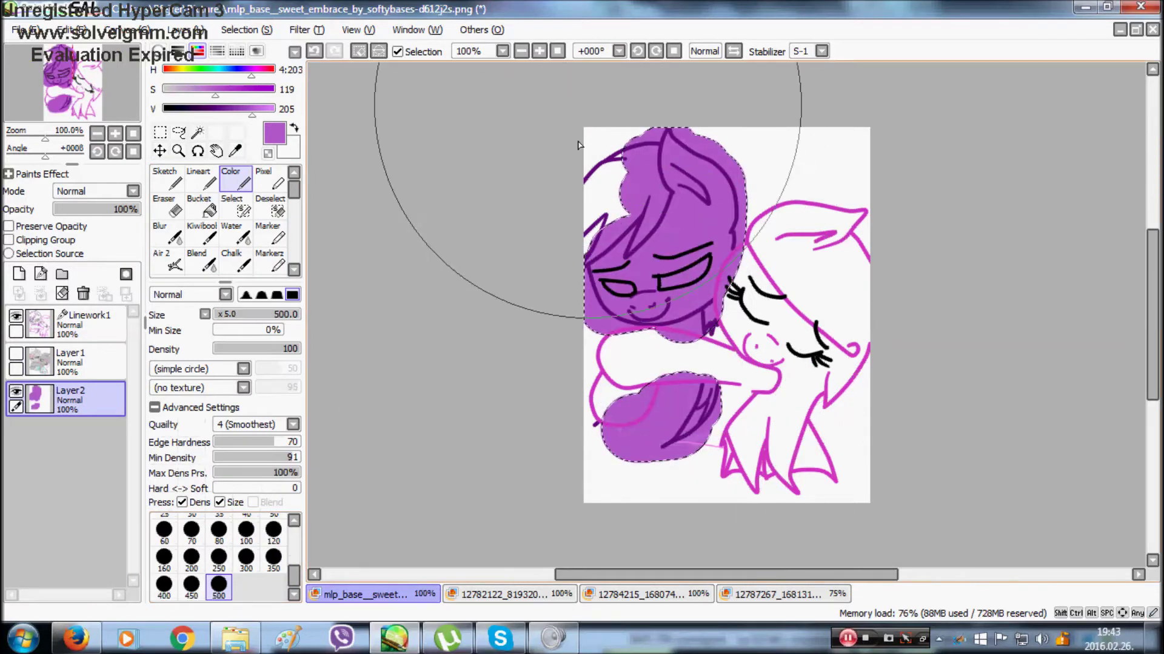
Clear the selection and select the purple spill outside the first pony's head and torso outlines with the Magic Wand
left_click(197, 132)
key("ctrl+d")
left_click(642, 185)
left_click(646, 137)
left_click(737, 175)
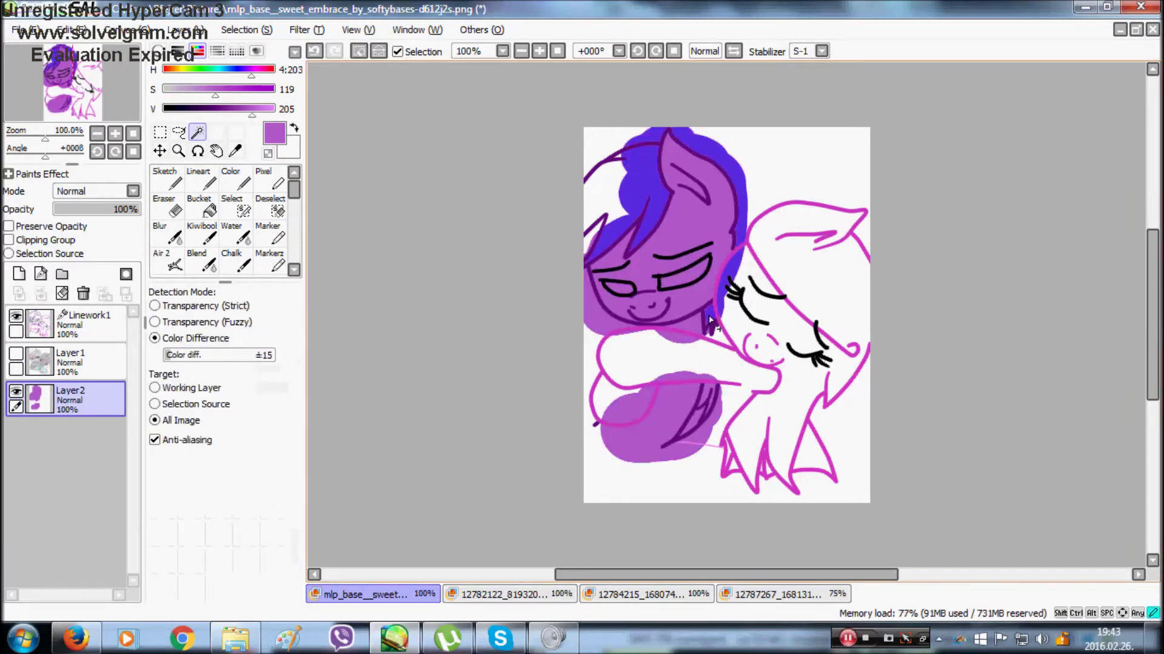
left_click(685, 378)
left_click(637, 405)
left_click(710, 423)
left_click(683, 456)
Erase the selected purple spill with the size 500 eraser and clear the selection
left_click_drag(294, 190, 294, 238)
left_click(270, 201)
mouse_move(532, 397)
left_mouse_down()
mouse_move(847, 203)
mouse_move(844, 174)
left_mouse_up()
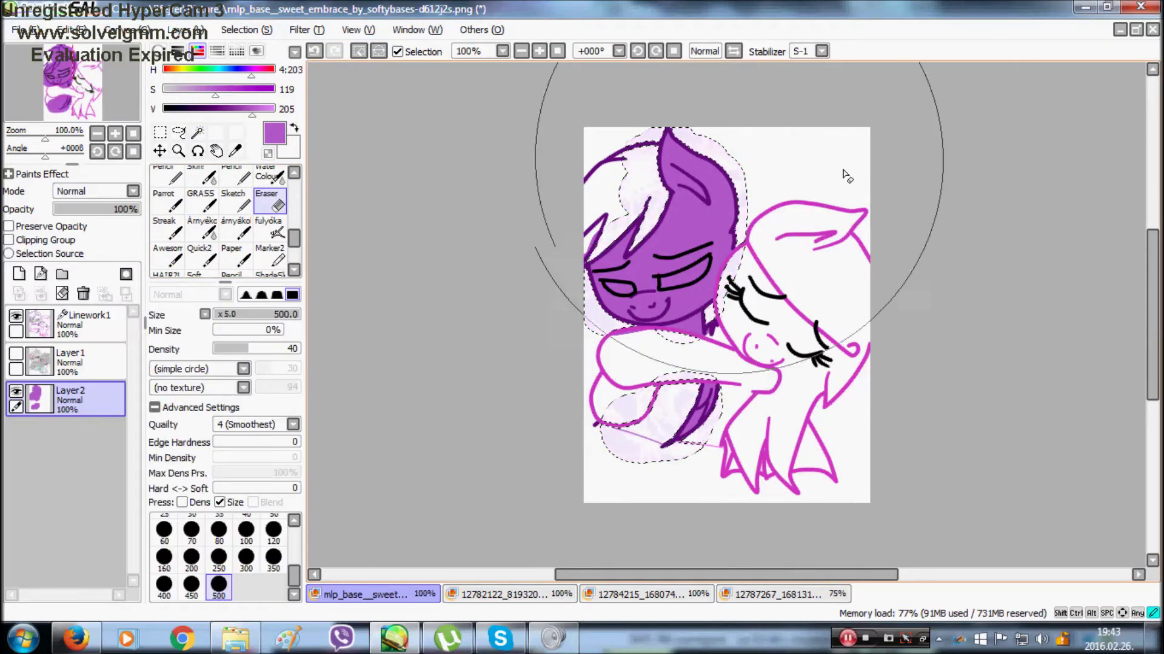
key("ctrl+d")
Select the first pony's torso area beneath the foreleg, fill it with purple at size 500 and deselect
left_click(197, 132)
left_click(667, 412)
left_click(235, 177)
left_click_drag(293, 538, 293, 585)
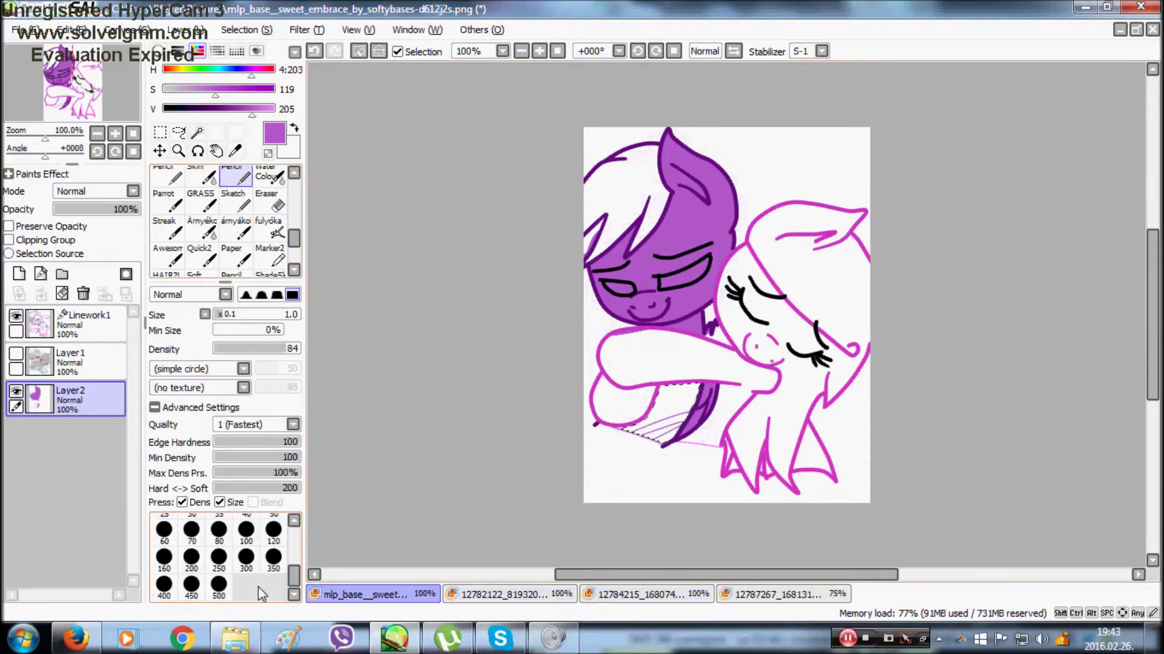
left_click(218, 587)
left_click_drag(642, 412, 706, 377)
left_click(359, 51)
Select the insides of the first pony's two eyes with the Magic Wand and erase the purple from them
left_click(198, 132)
left_click(683, 274)
left_click(618, 288)
left_click(235, 201)
left_click(271, 201)
mouse_move(606, 254)
left_mouse_down()
mouse_move(794, 244)
mouse_move(564, 249)
left_mouse_up()
left_click(198, 133)
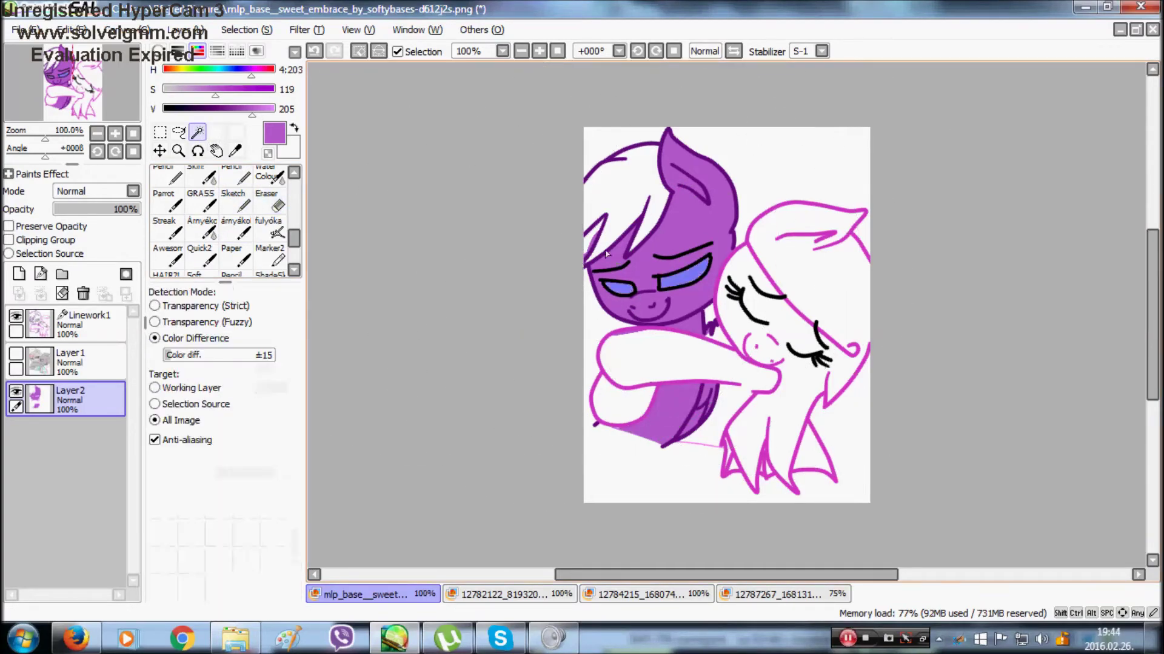
Erase the leftover purple inside the first pony's mane strands near the canvas edge and clear the selection
left_click(539, 51)
left_click(539, 51)
left_click(539, 52)
left_click(539, 52)
left_click_drag(686, 575, 587, 575)
left_click_drag(1152, 315, 1036, 261)
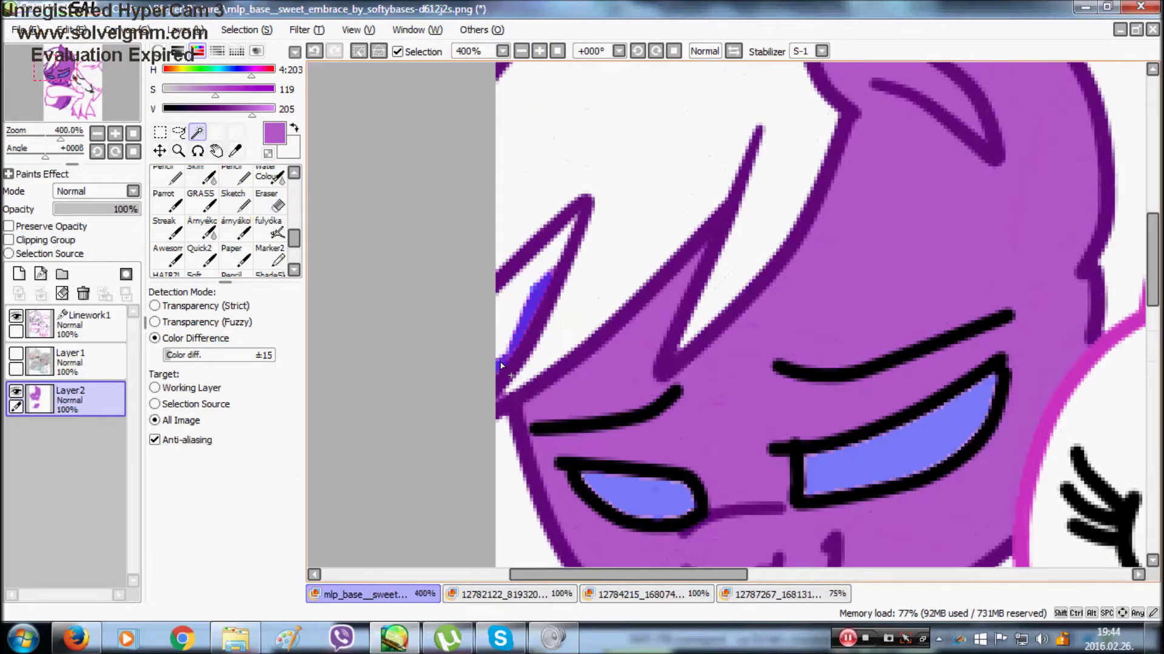
left_click(235, 202)
left_click(270, 201)
mouse_move(527, 315)
left_mouse_down()
mouse_move(558, 267)
mouse_move(526, 315)
left_mouse_up()
left_click(359, 51)
left_click(314, 51)
left_click(558, 51)
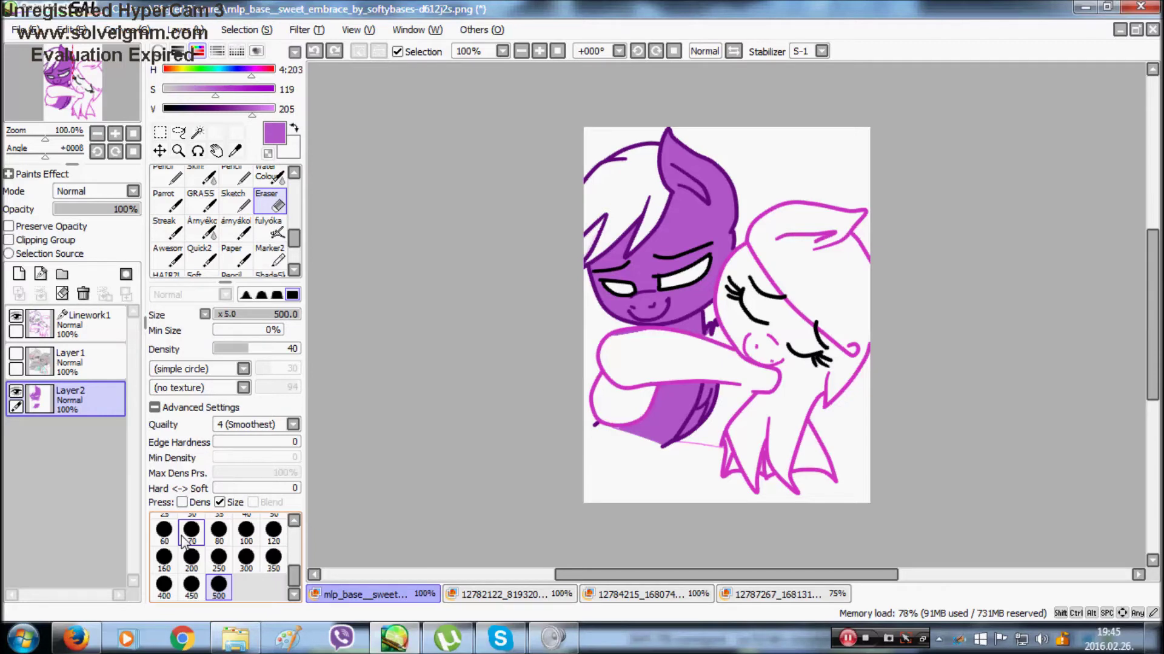
Switch to the YouTube page in Firefox and return to PaintTool SAI
right_click(76, 638)
left_click(76, 638)
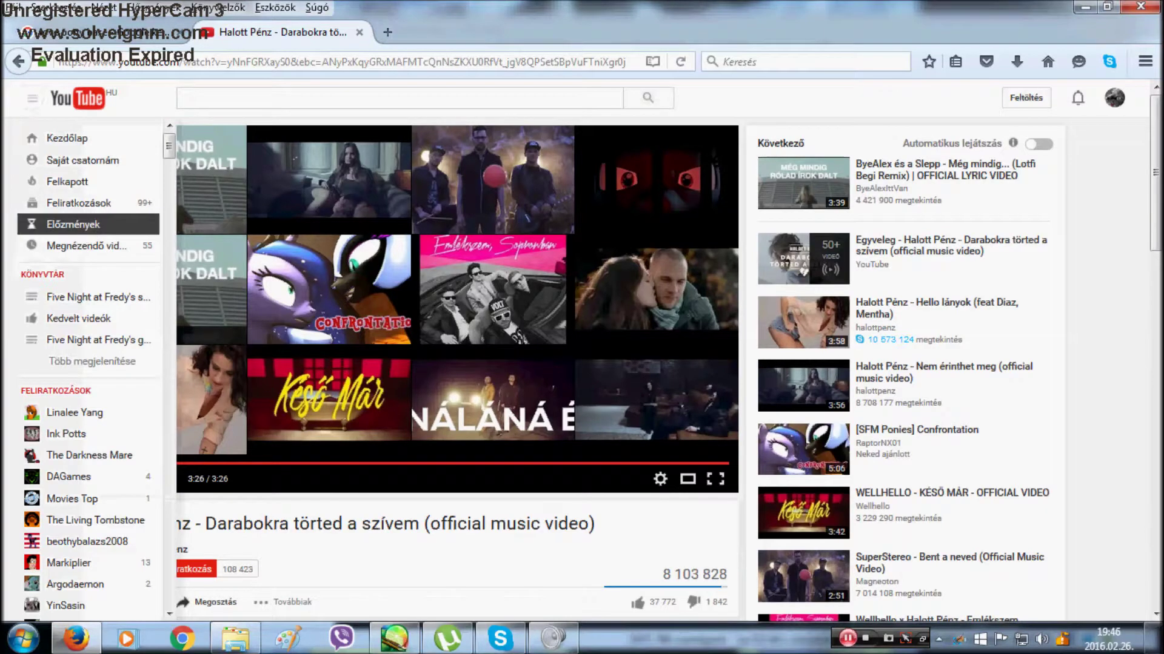
left_click(394, 638)
Select the first pony's purple head, neck and torso areas with the Magic Wand
left_click(197, 131)
left_click(676, 229)
left_click(618, 250)
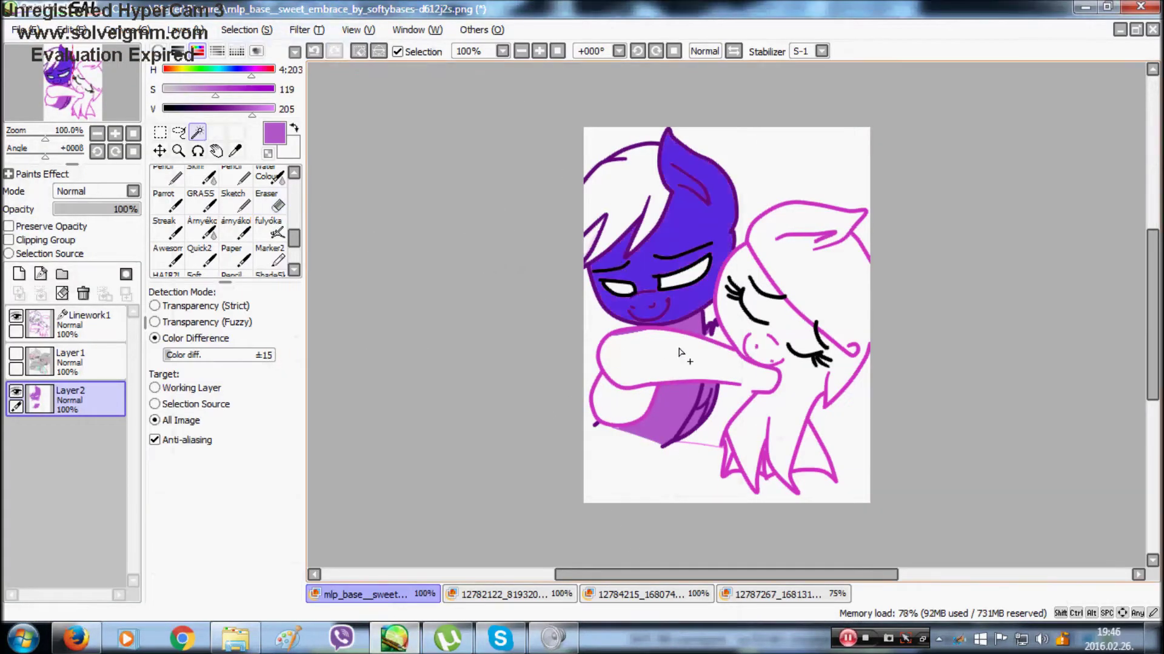
left_click(685, 327)
left_click(674, 405)
Darken the purple to value 158 and shade beneath the first pony's mane edge with the size 7 Pencil
left_click_drag(252, 109, 232, 109)
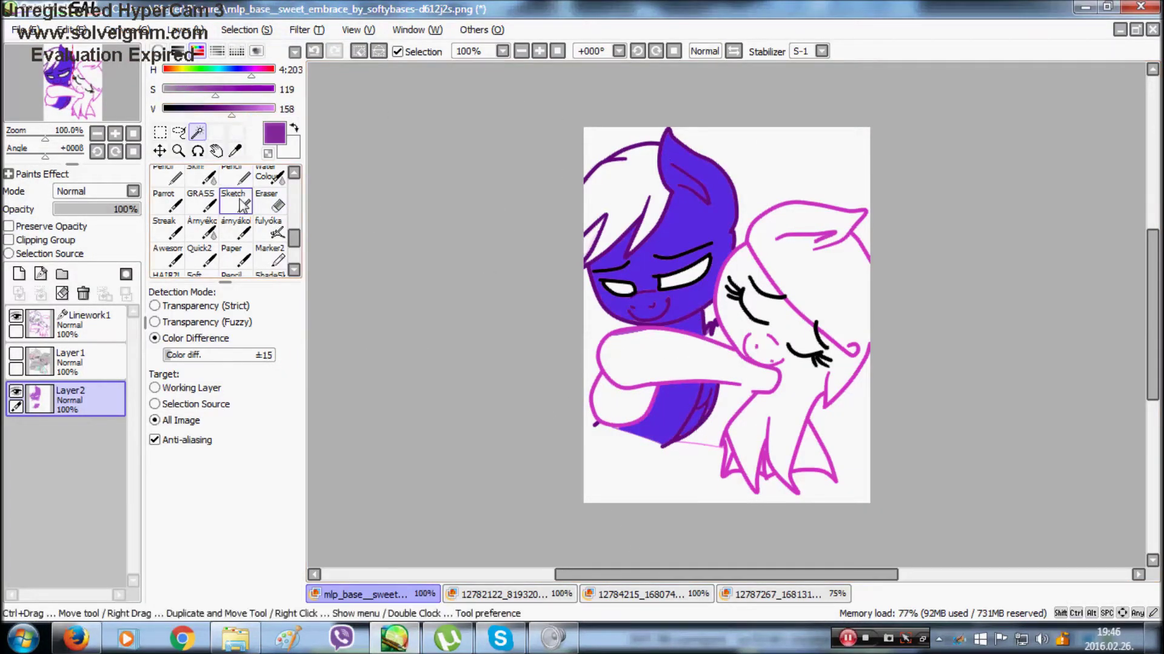
left_click(236, 177)
left_click(219, 583)
scroll(582, 340, "up", 3)
left_click_drag(1153, 330, 1153, 293)
mouse_move(569, 118)
left_mouse_down()
mouse_move(550, 167)
mouse_move(467, 280)
mouse_move(403, 319)
left_mouse_up()
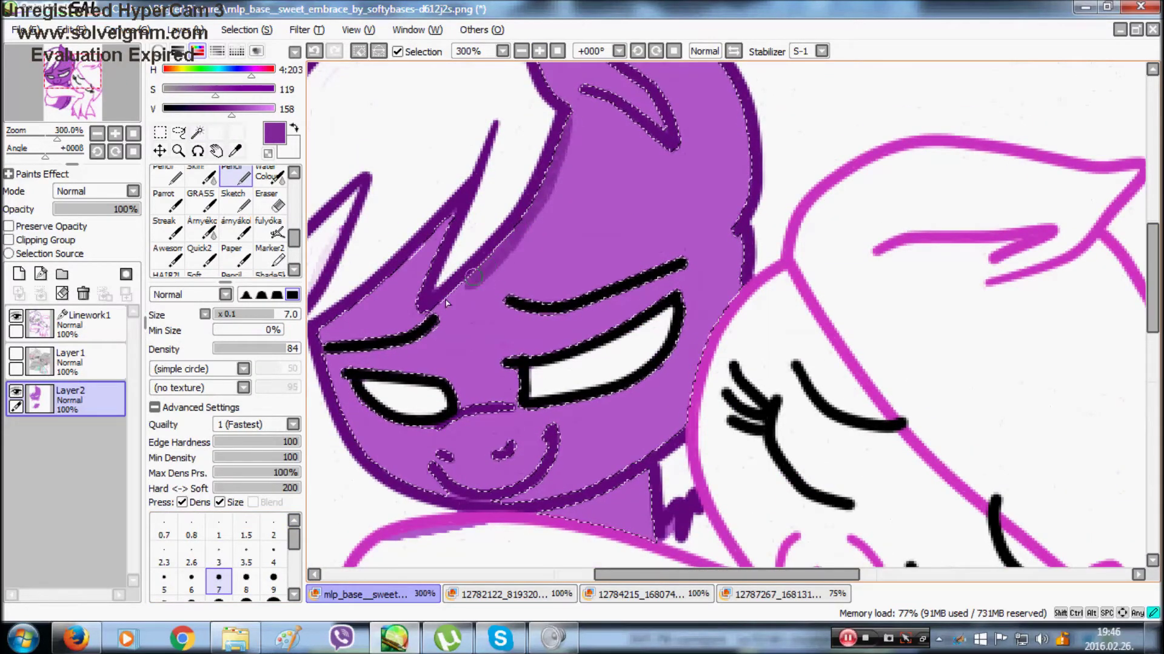
mouse_move(448, 221)
left_mouse_down()
mouse_move(406, 311)
mouse_move(429, 266)
left_mouse_up()
left_click_drag(326, 336, 447, 223)
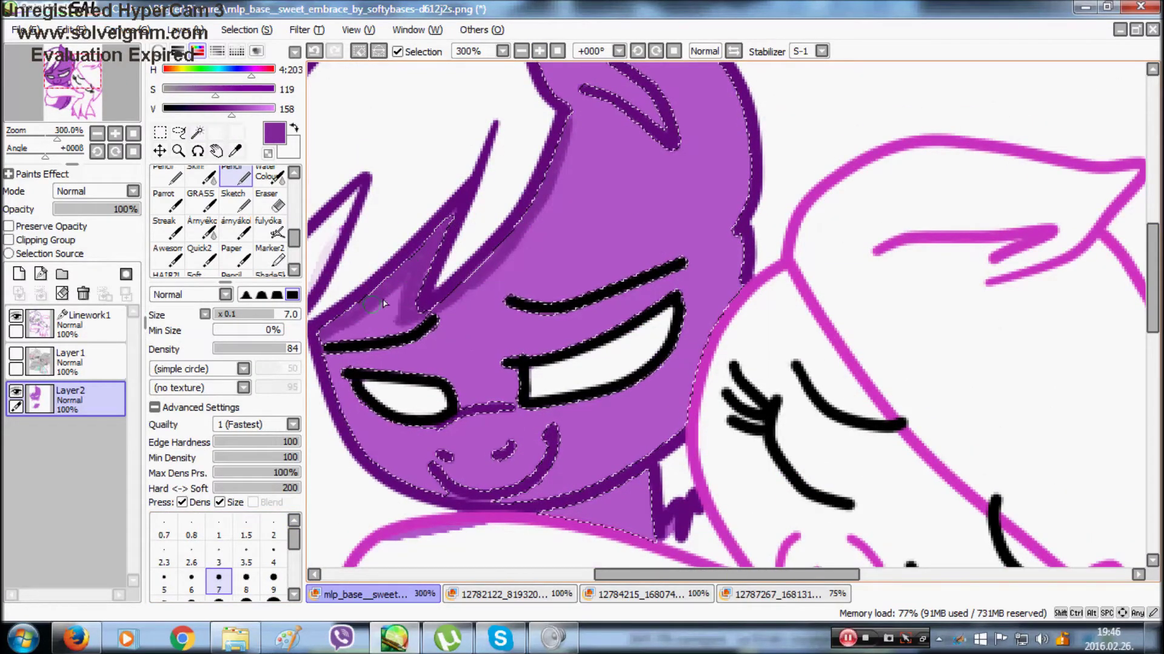
Shade the inside of the first pony's ear with the darker purple, redoing the first stroke
left_click_drag(1153, 278, 1153, 249)
left_click(733, 51)
left_click_drag(883, 154, 781, 236)
left_click(313, 51)
left_click_drag(868, 182, 818, 232)
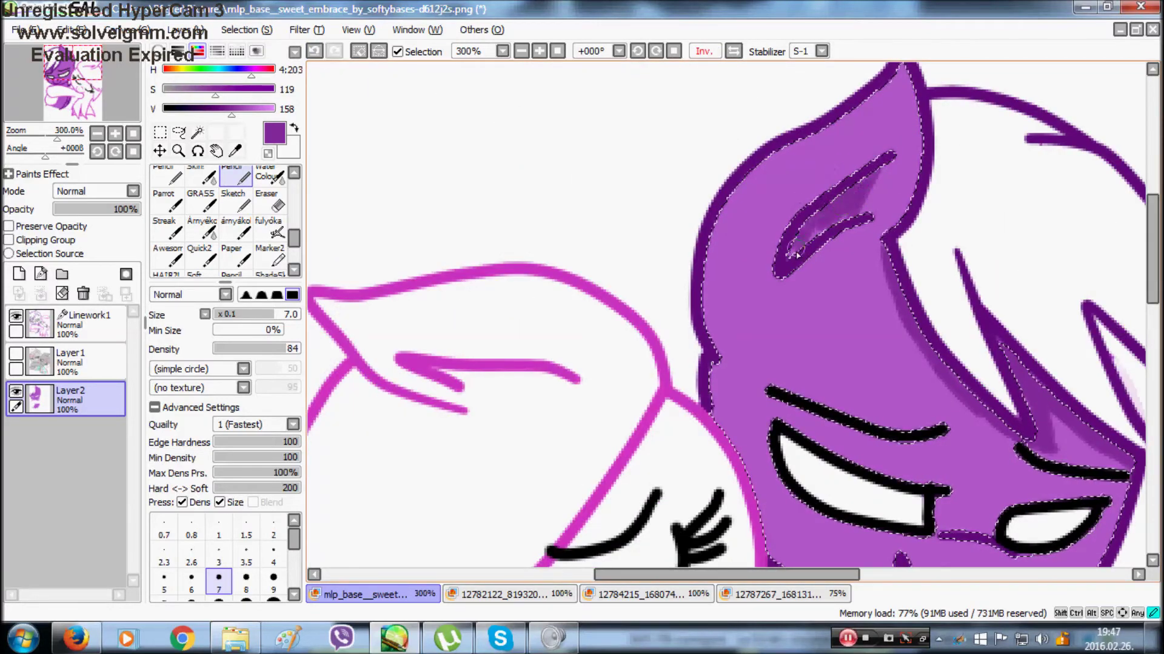
key("h")
Shade the first pony's cheek beside the second pony's head and the neck beneath the chin
scroll(769, 229, "down", 3)
mouse_move(740, 182)
left_mouse_down()
mouse_move(706, 223)
mouse_move(679, 312)
mouse_move(696, 260)
left_mouse_up()
mouse_move(647, 379)
left_mouse_down()
mouse_move(549, 414)
mouse_move(617, 431)
left_mouse_up()
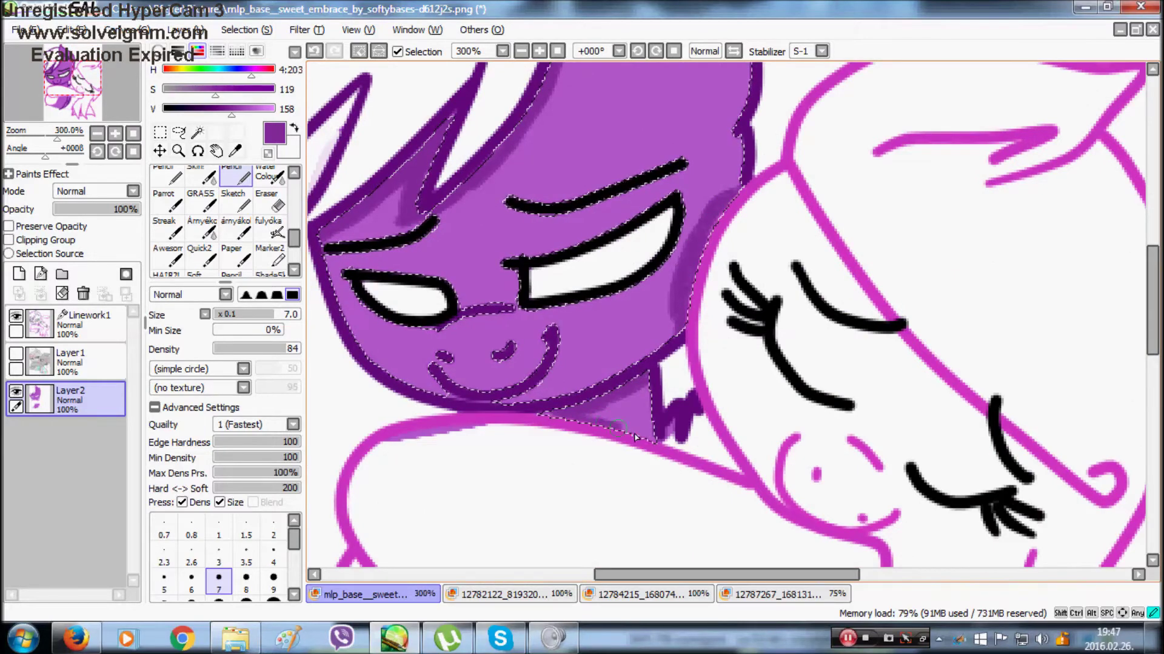
Shade the first pony's torso beneath and beside the foreleg and fill the wing feathers with the darker purple
scroll(686, 343, "down", 4)
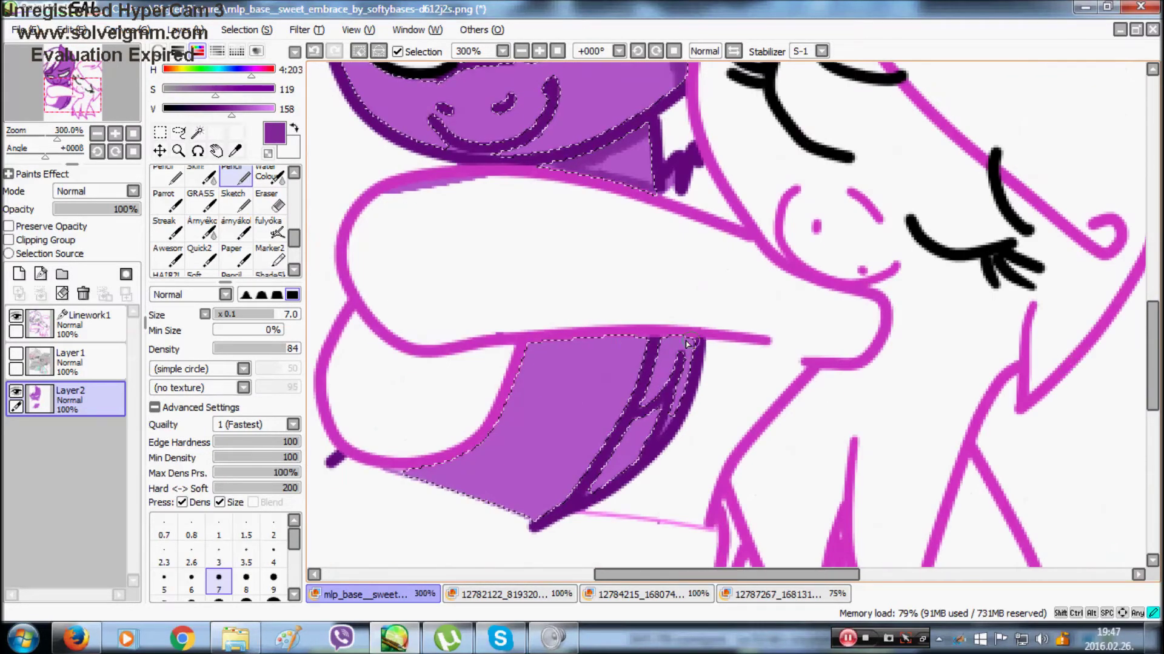
mouse_move(572, 350)
left_mouse_down()
mouse_move(530, 350)
mouse_move(466, 469)
mouse_move(442, 479)
left_mouse_up()
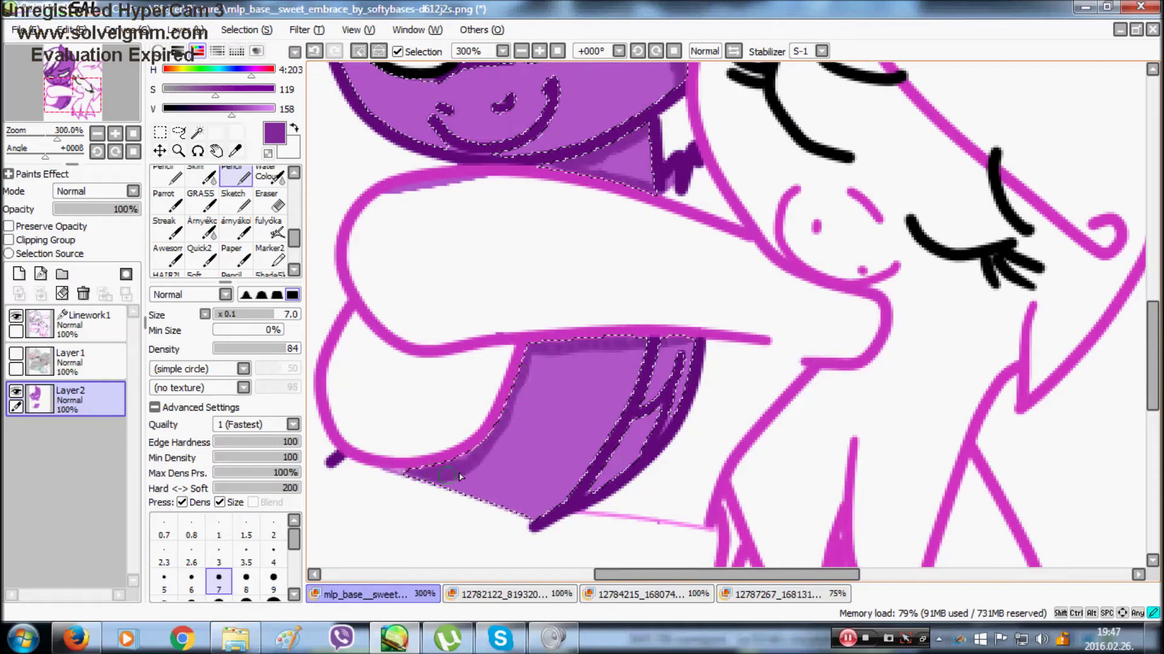
mouse_move(526, 357)
left_mouse_down()
mouse_move(660, 346)
mouse_move(652, 393)
mouse_move(680, 371)
left_mouse_up()
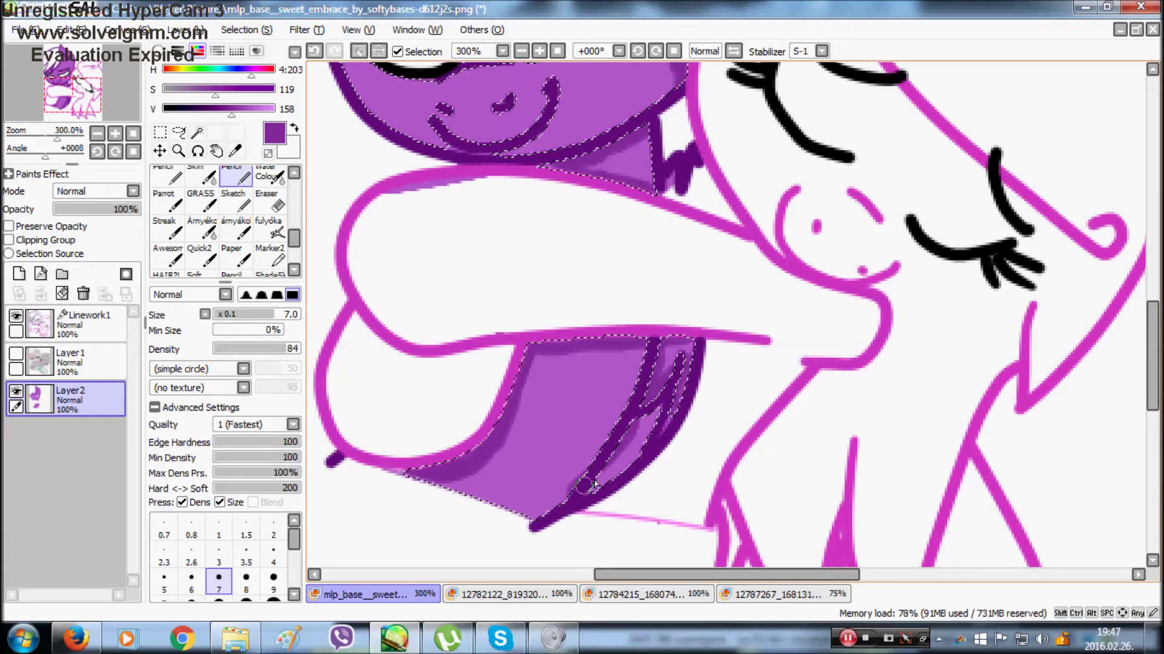
Soften the shading on the first pony's neck, torso, cheek, ear and mane edge with the 2Blend brush at size 9
scroll(230, 224, "up", 1)
left_click(235, 197)
left_click_drag(594, 167, 636, 173)
left_click_drag(593, 339, 432, 483)
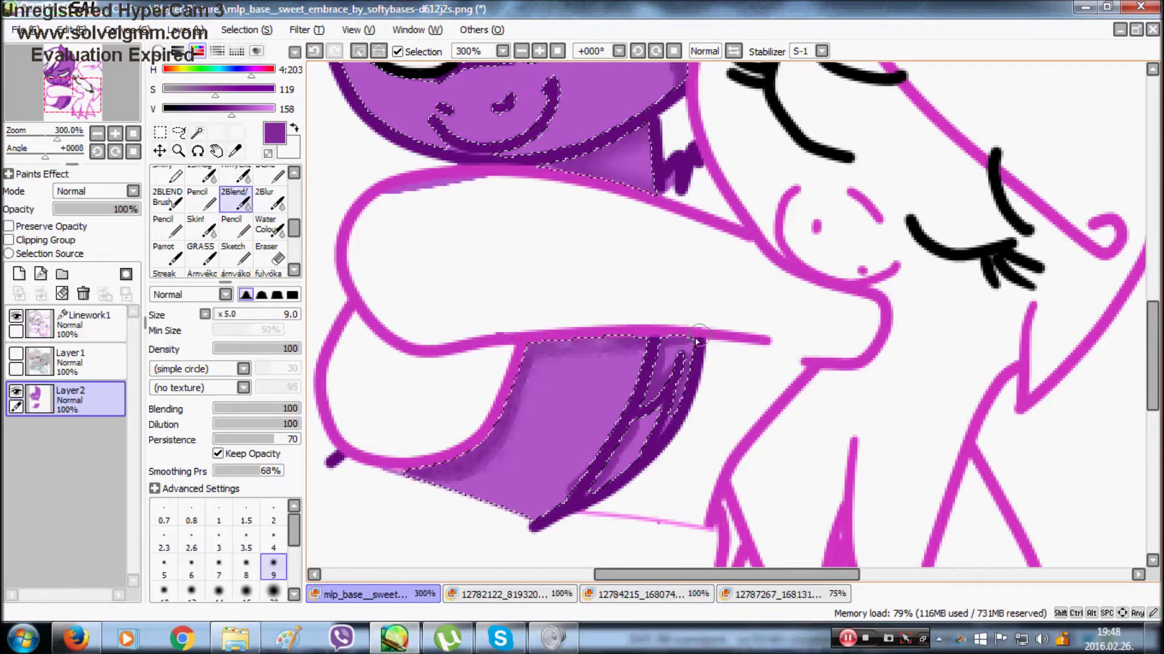
scroll(539, 518, "up", 5)
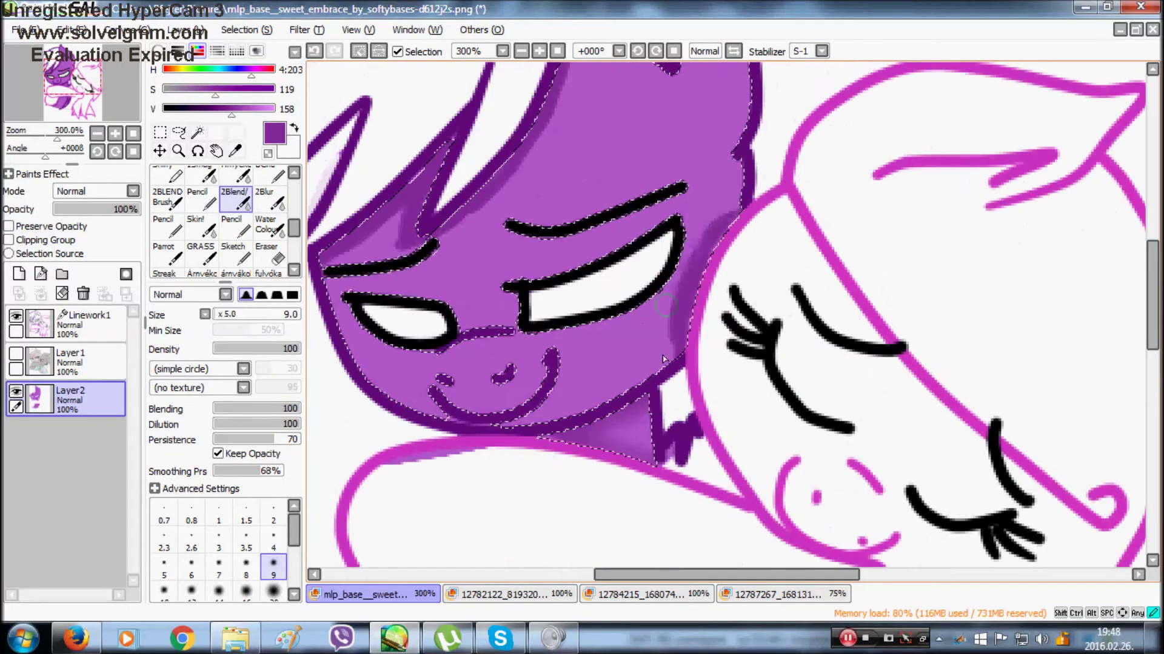
scroll(570, 249, "up", 3)
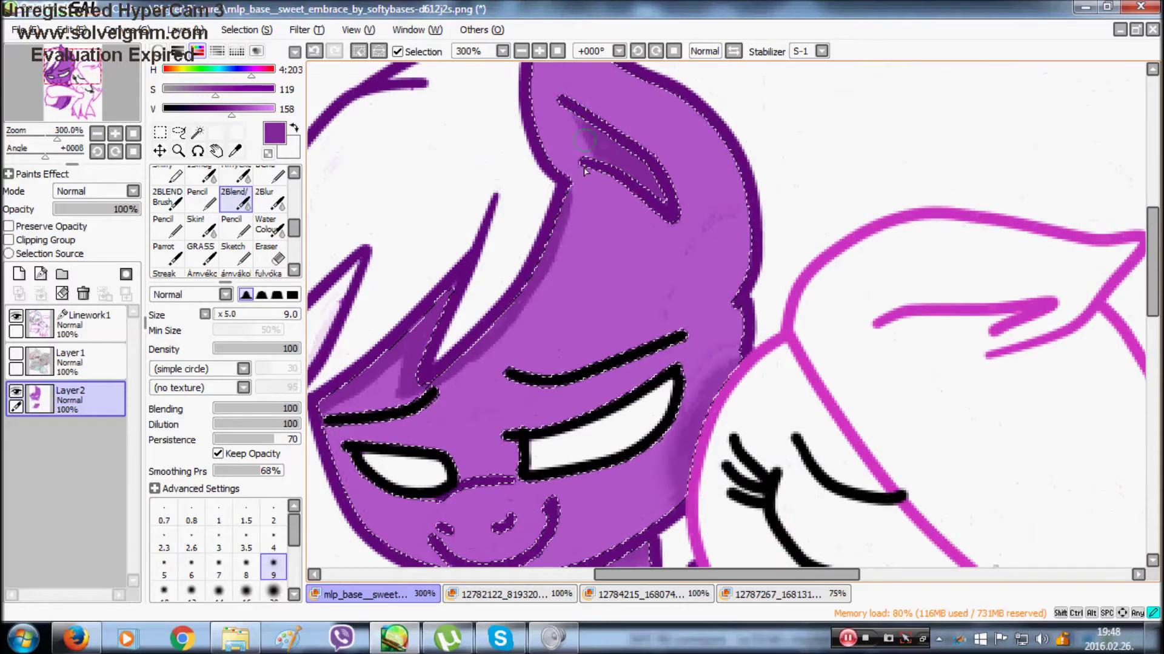
mouse_move(441, 367)
left_mouse_down()
mouse_move(401, 395)
mouse_move(336, 401)
left_mouse_up()
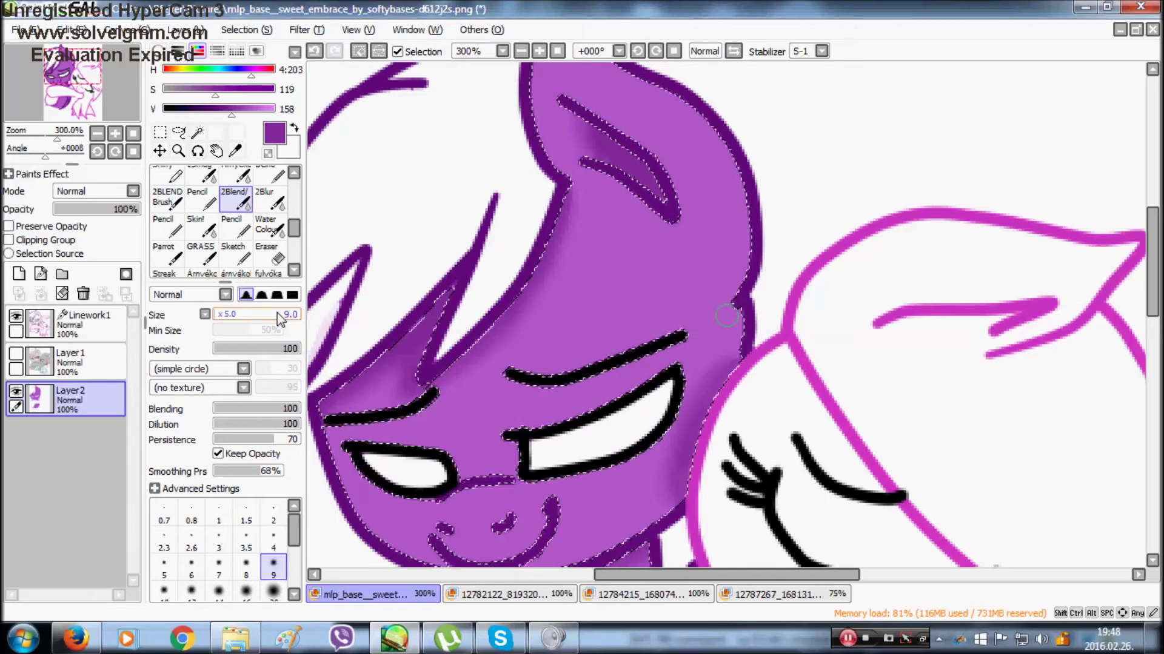
Add dark purple shading above the muzzle line with the size 4 Pencil, blend it at size 4 and deselect
left_click(241, 229)
scroll(459, 376, "down", 2)
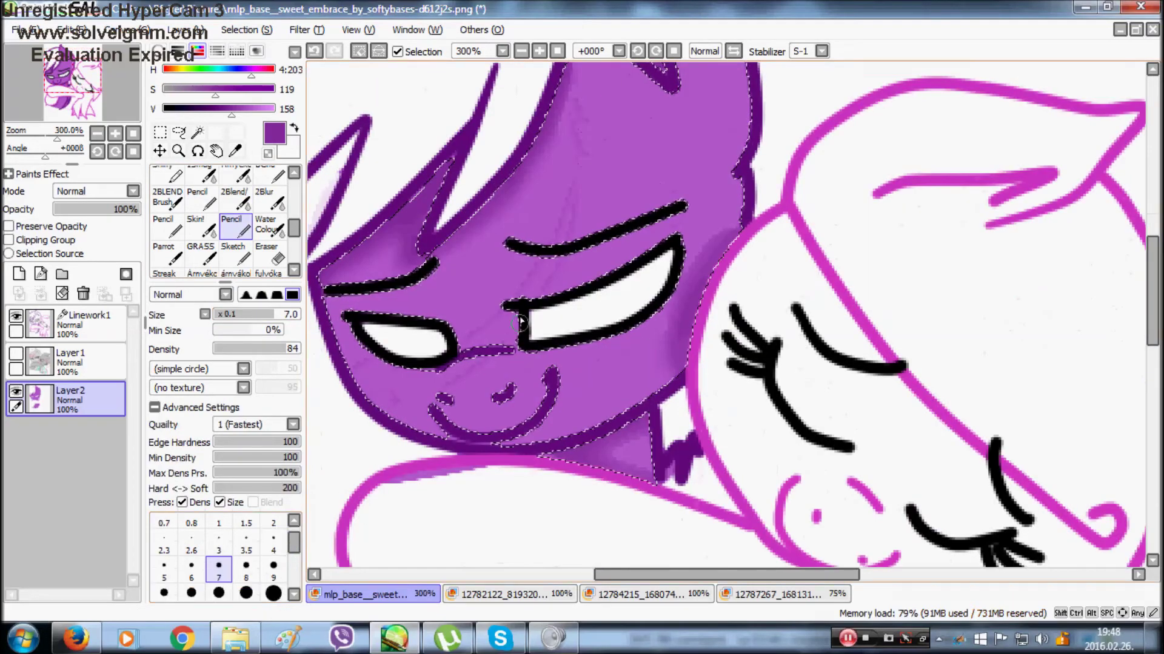
left_click(273, 542)
mouse_move(463, 349)
left_mouse_down()
mouse_move(509, 346)
mouse_move(465, 344)
left_mouse_up()
left_click(238, 201)
left_click(271, 541)
key("ctrl+d")
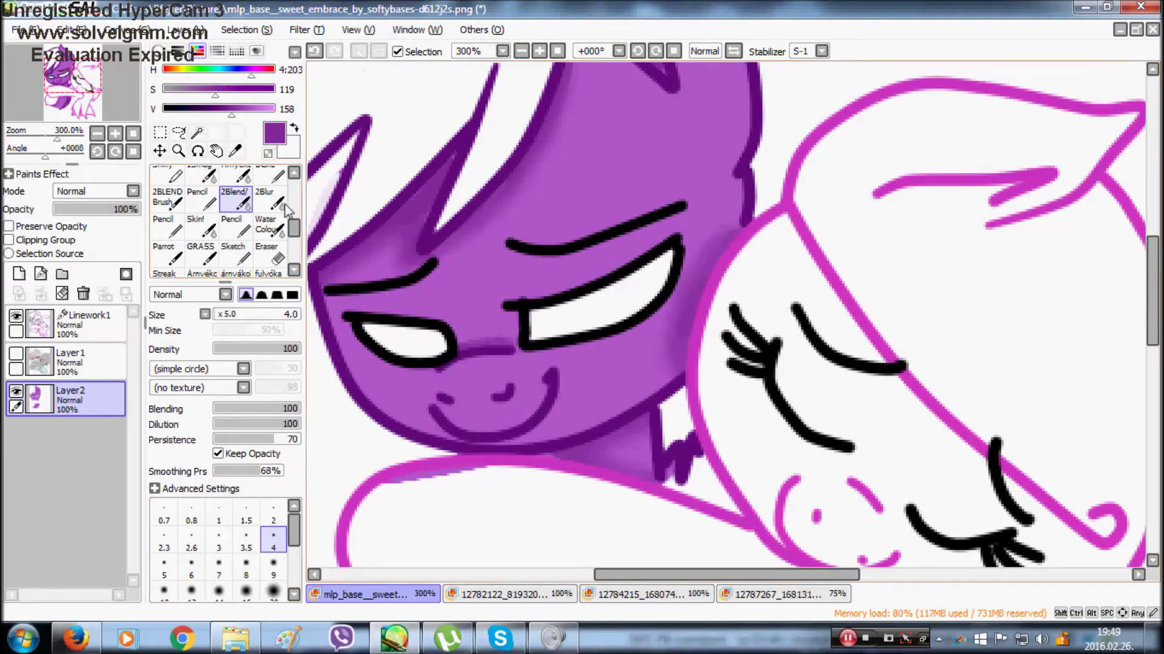
Select the first pony's eye whites with the Magic Wand and pick the olive eye colour from the reference image
key("w")
left_click(779, 596)
left_click(235, 151)
left_click(466, 224)
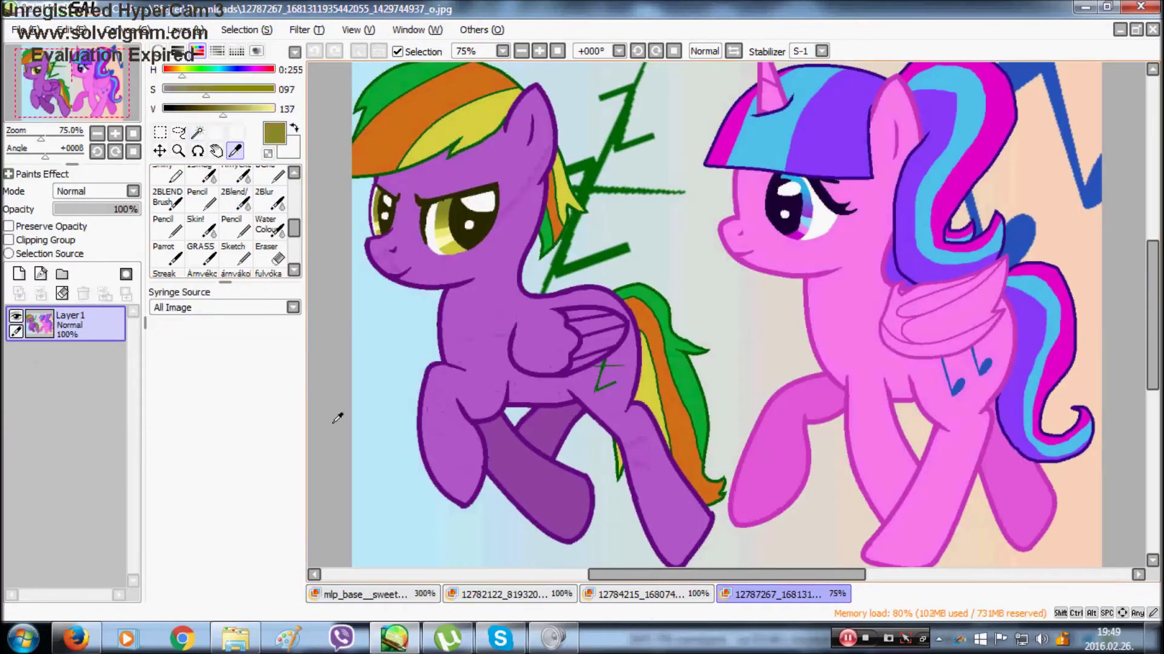
left_click(373, 595)
Paint olive irises in the first pony's two eyes with the Pencil at sizes 50 and 20
left_click(237, 227)
left_click(273, 592)
left_click_drag(294, 539, 293, 552)
left_click(273, 573)
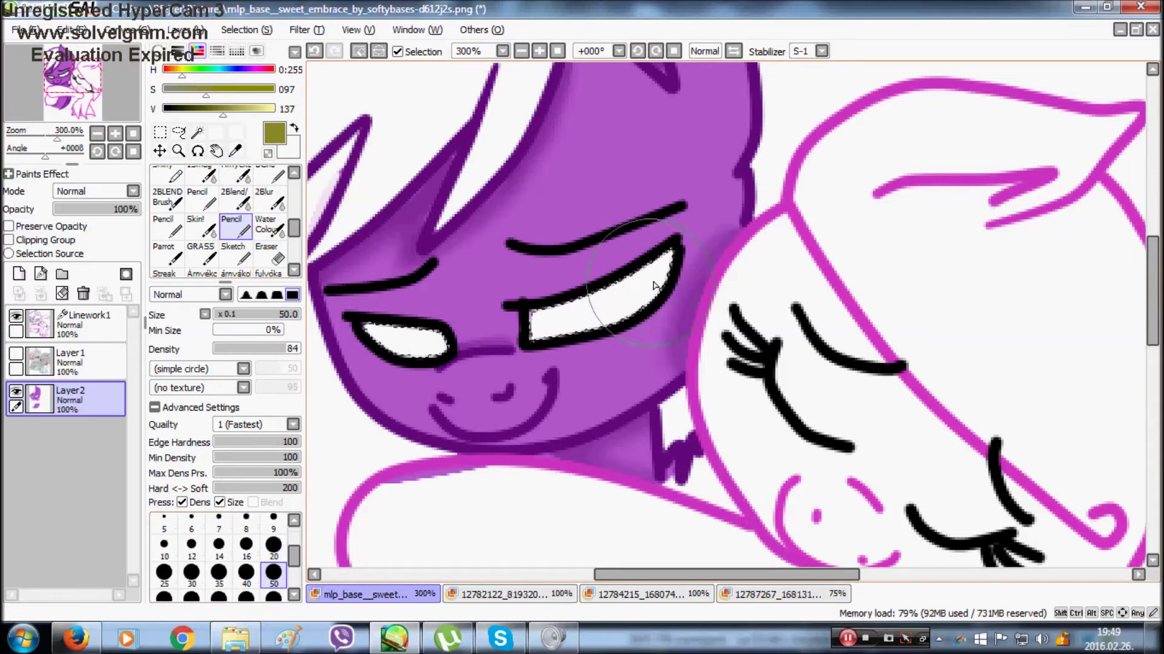
left_click_drag(670, 280, 662, 285)
left_click(278, 554)
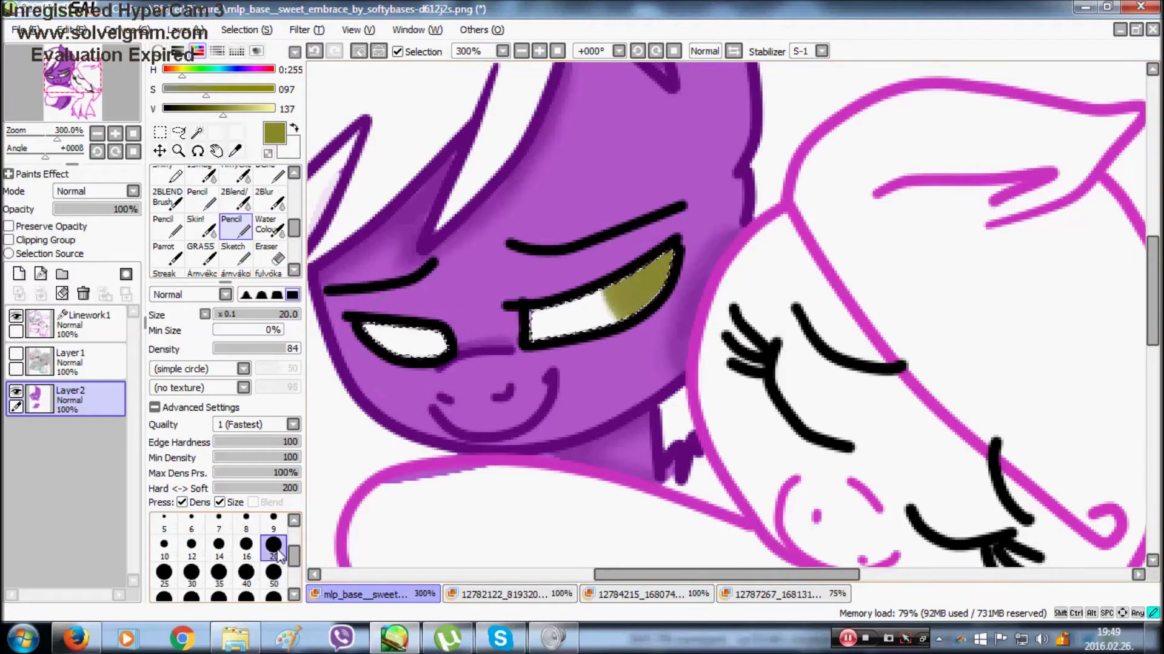
Paint black pupils at size 20, add white highlights at size 4 to the eyes and clear the selection
left_click(267, 153)
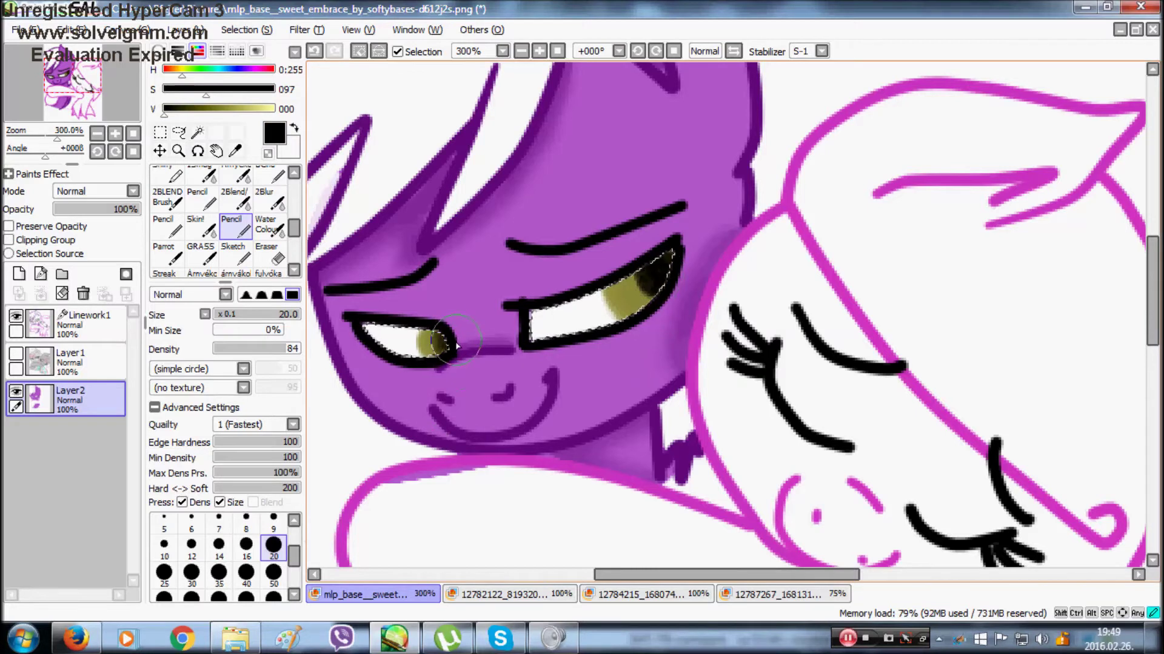
key("x")
left_click(273, 519)
key("bracketleft")
key("bracketleft")
key("bracketleft")
key("bracketleft")
key("bracketleft")
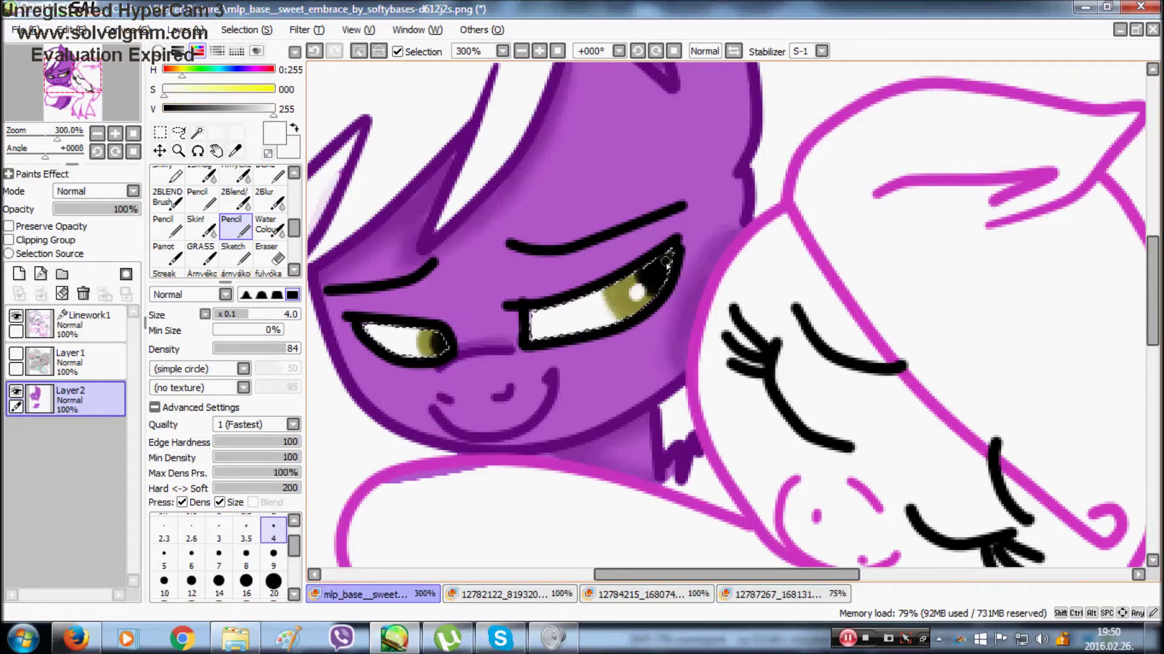
left_click(358, 52)
Switch to Firefox, open the "FNAF 4 SONG and FNAF 1 SONG (Live Mashup)" video from the YouTube history and skip ahead in it
left_click(75, 638)
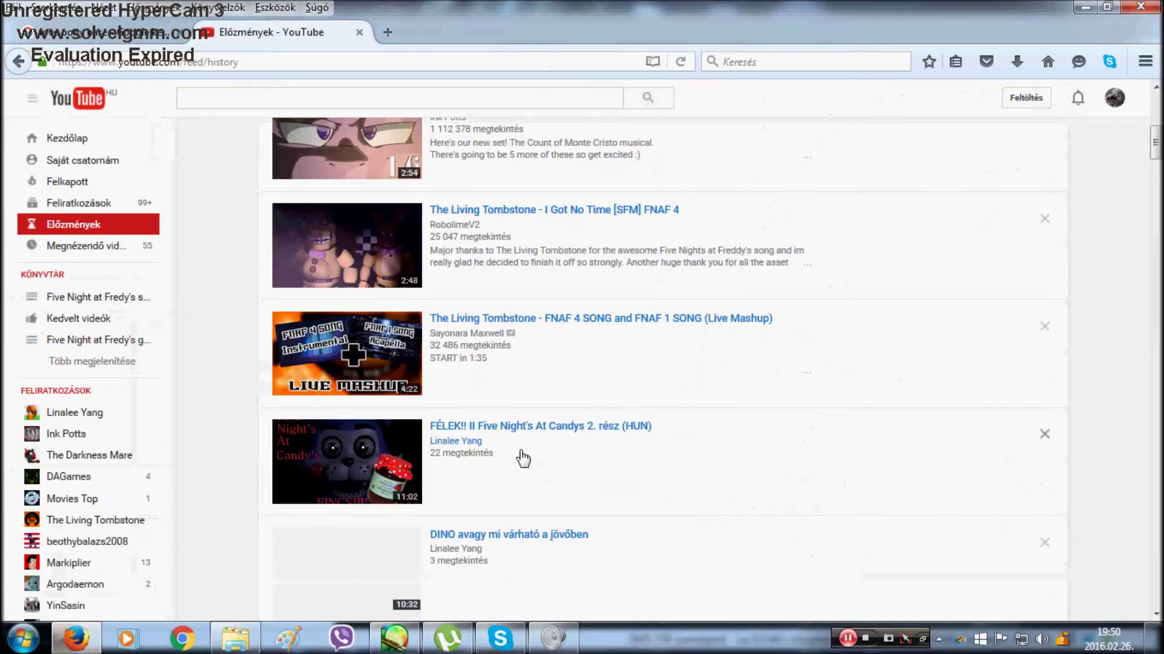
left_click(580, 326)
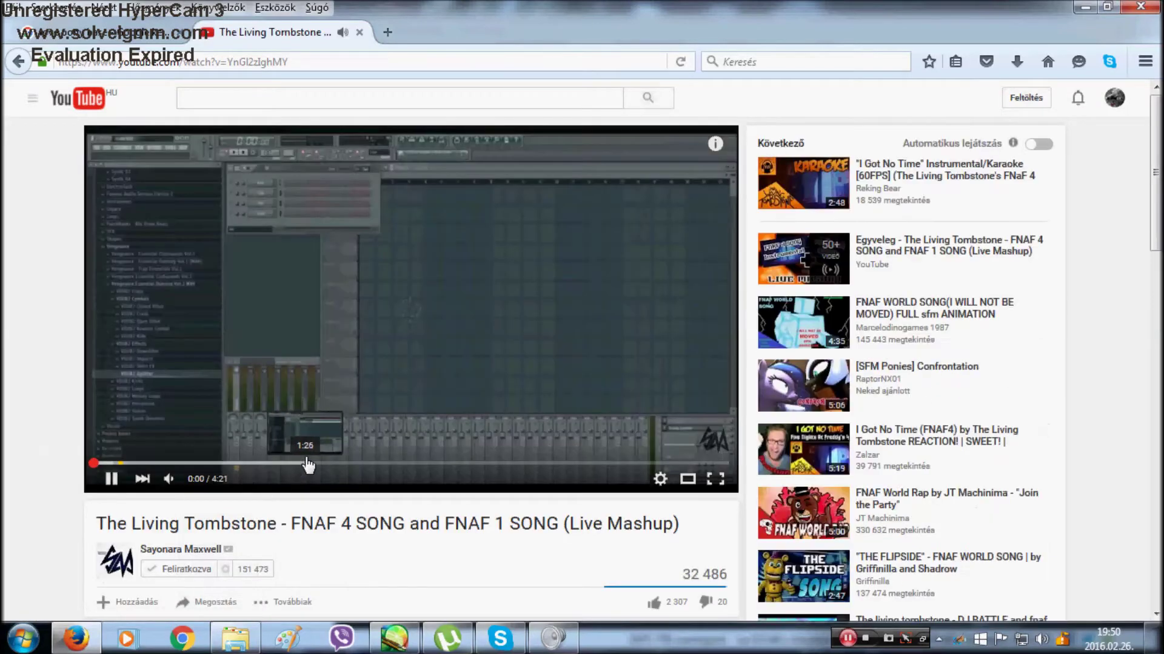
left_click(318, 465)
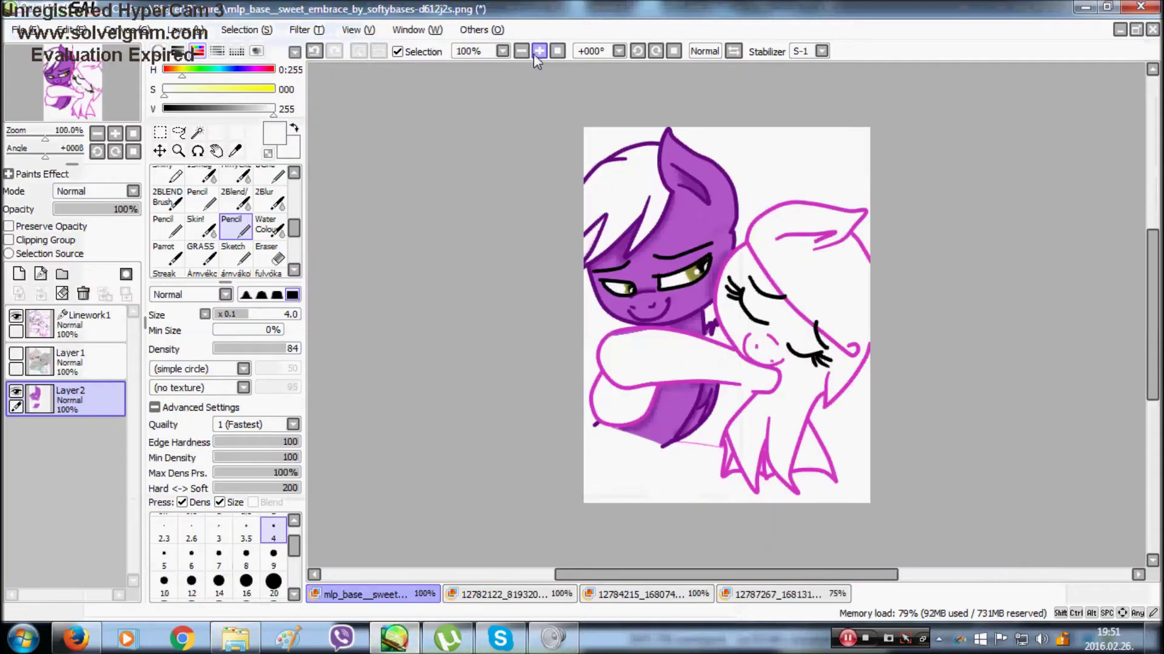
Select the first pony's mane and neck tuft with the Magic Wand and pick the mane green from the reference image
left_click(197, 132)
left_click(225, 228)
left_click(197, 131)
left_click(740, 597)
left_click(235, 151)
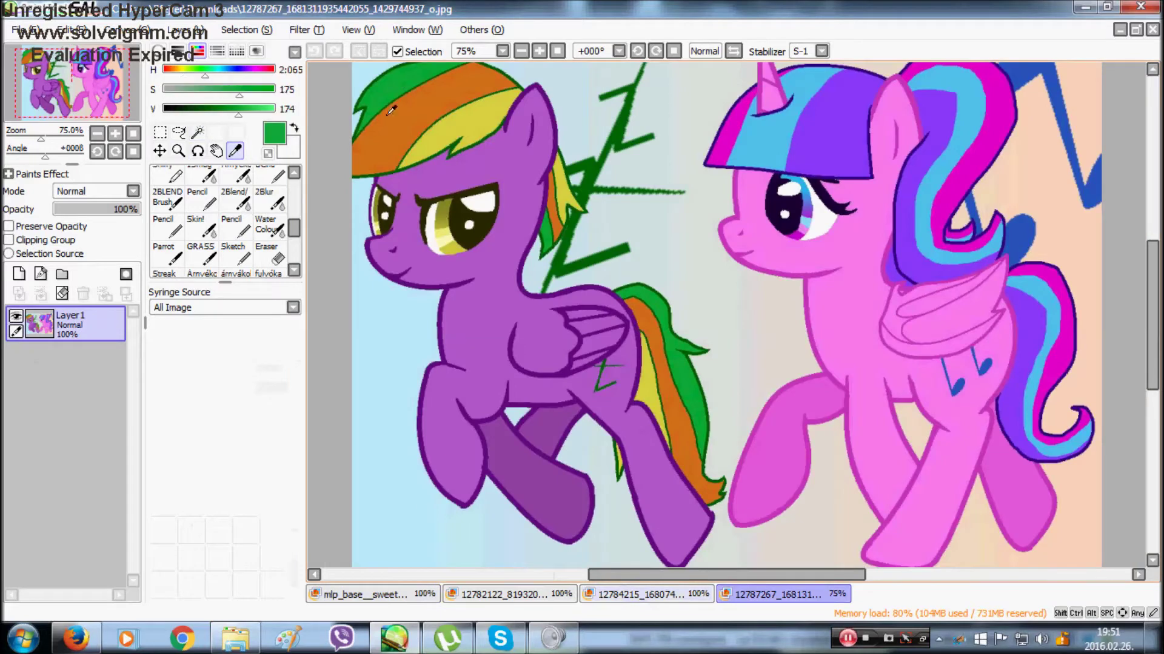
left_click(387, 116)
left_click(378, 595)
Fill the selected mane and neck tuft with green using the Pencil at size 120
left_click(236, 227)
left_click_drag(296, 553, 296, 576)
left_click(273, 556)
left_click_drag(649, 172, 610, 241)
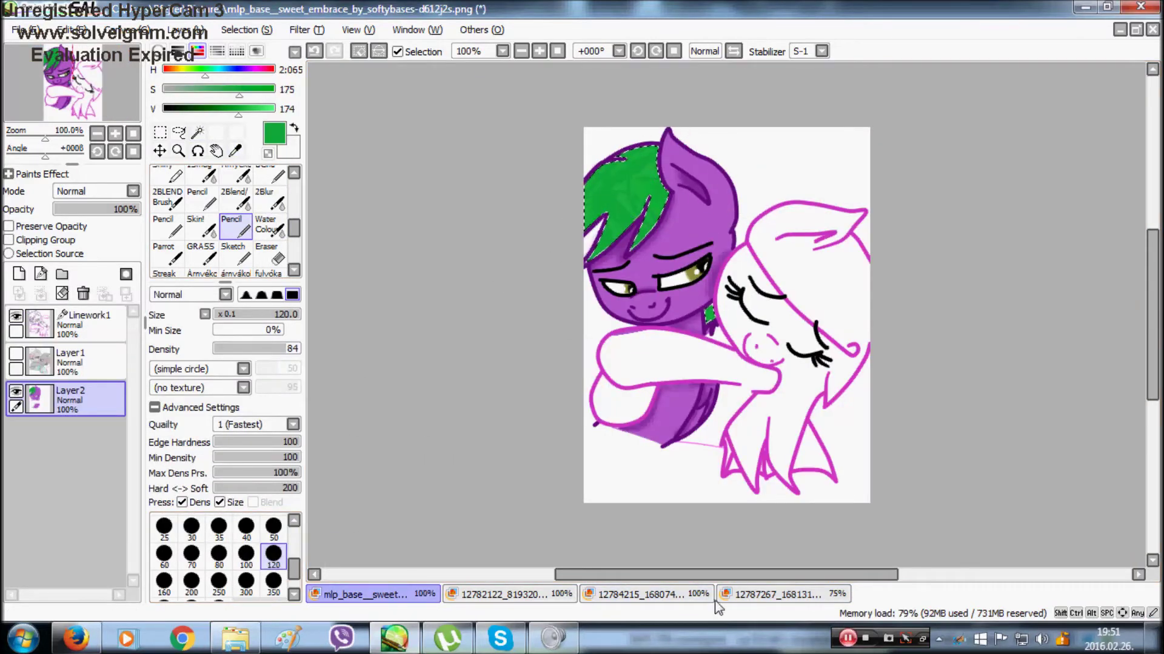
Pick the reference mane's orange and paint an orange band over the mane at size 50 and the neck tuft at size 9
left_click(748, 596)
left_click(235, 151)
left_click(388, 109)
left_click(369, 594)
left_click(235, 227)
left_click(273, 529)
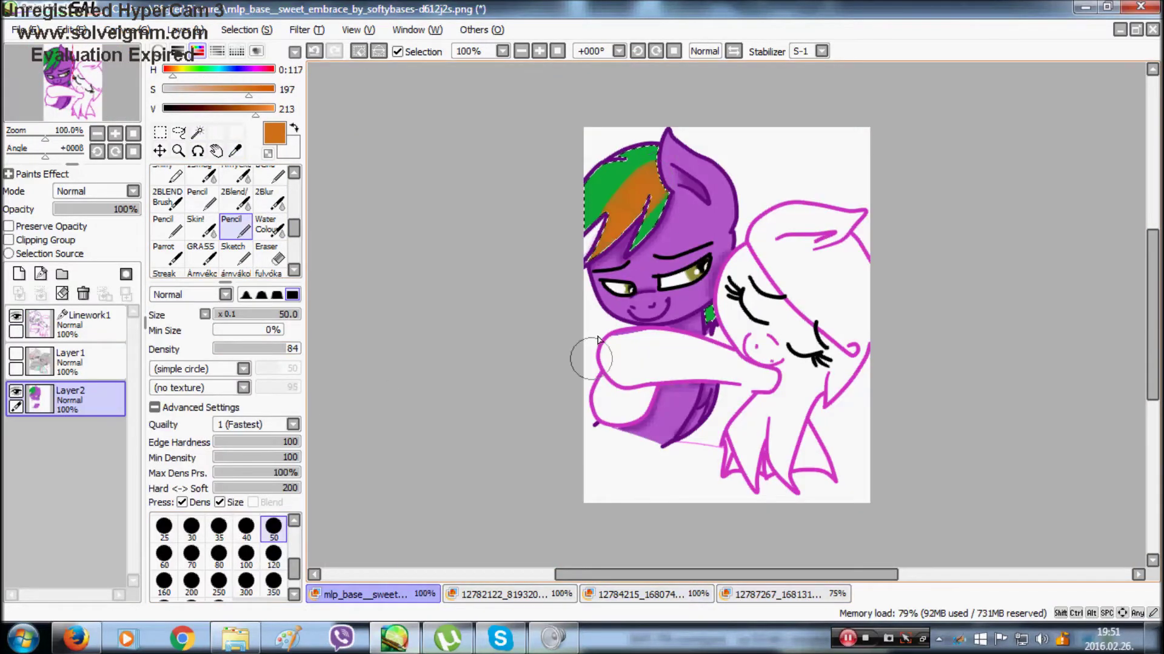
scroll(274, 555, "up", 3)
left_click(274, 520)
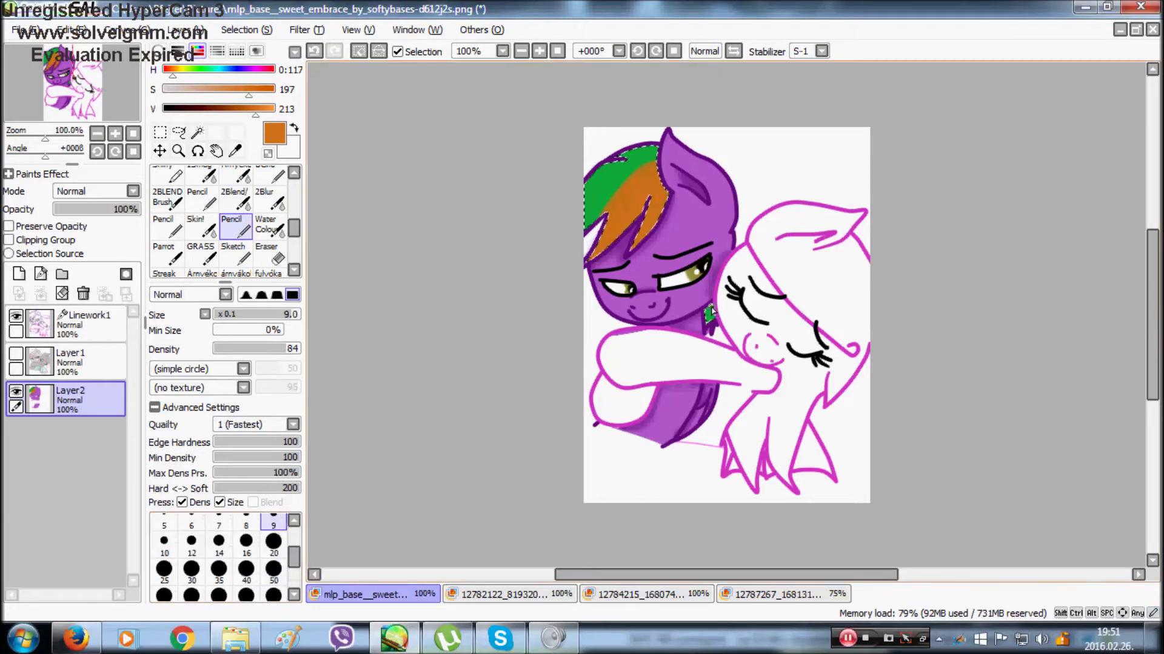
Pick the reference mane's yellow and paint a yellow band on the mane at size 30 and the neck tuft at size 6
left_click(751, 593)
left_click(235, 151)
left_click(511, 202)
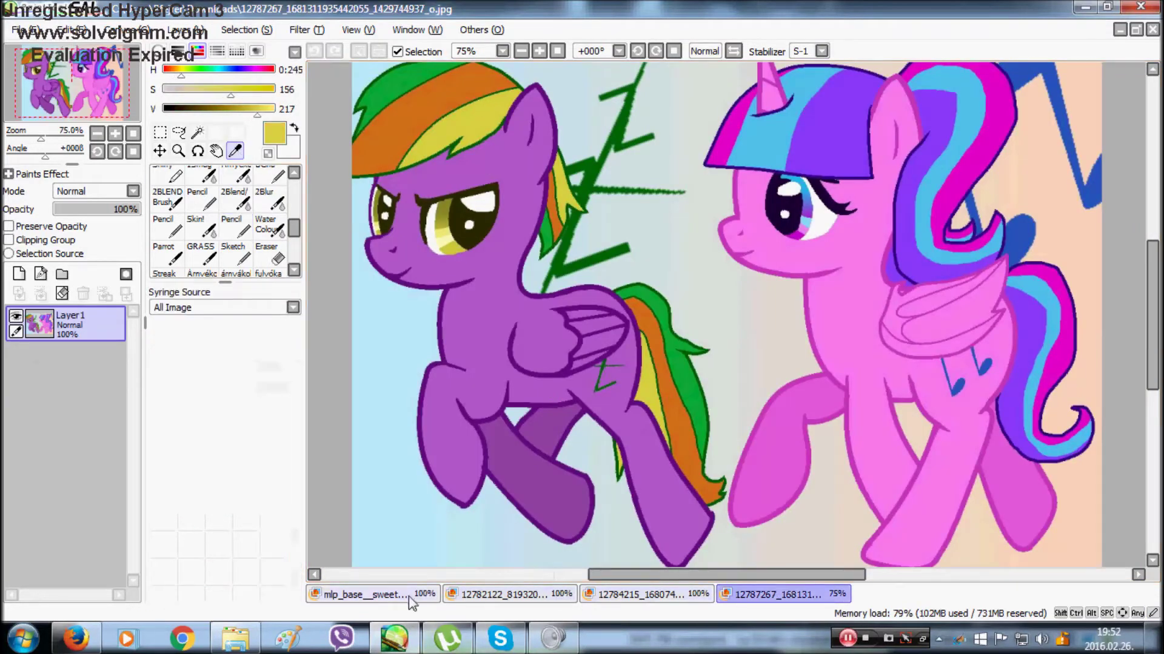
left_click(357, 594)
left_click(235, 227)
left_click(274, 569)
key("bracketleft")
key("bracketleft")
key("bracketleft")
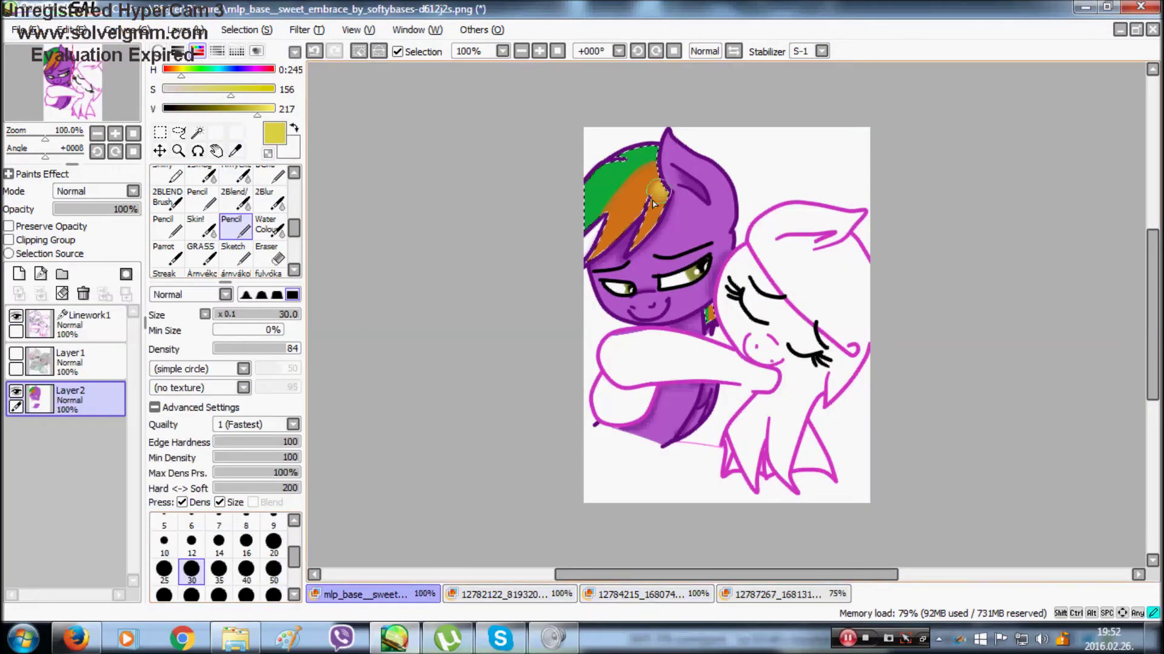
left_click(199, 525)
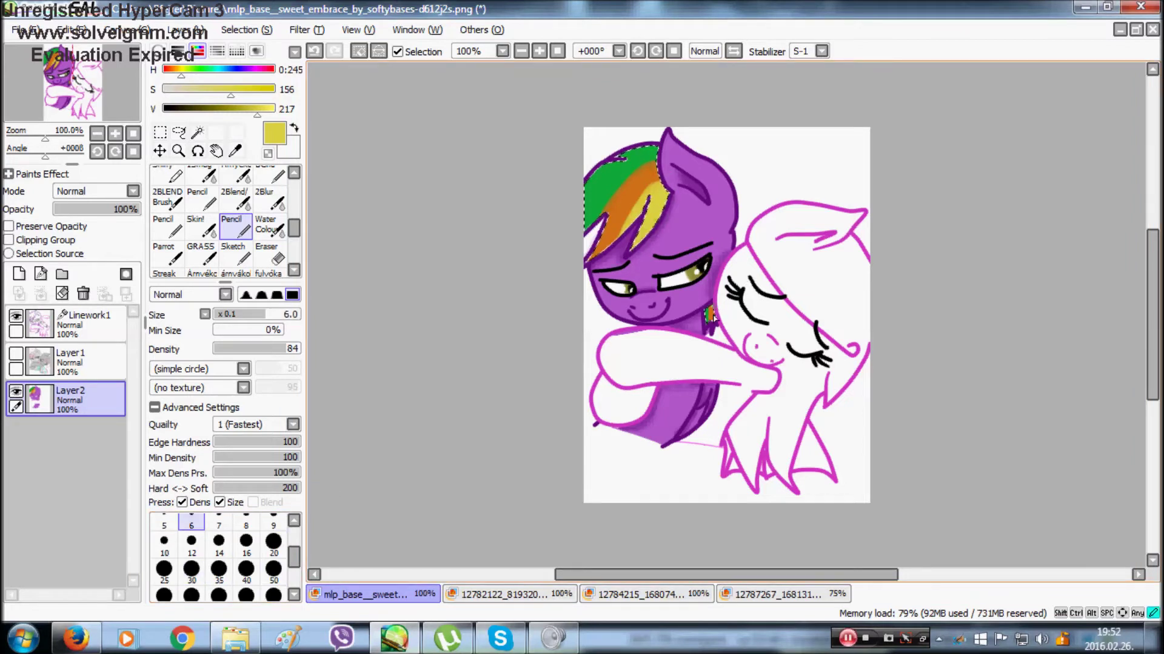
Paint a semi-transparent white shine across the mane on a new layer at size 20 and merge it into Layer2
left_click(18, 274)
left_click(262, 294)
left_click(273, 541)
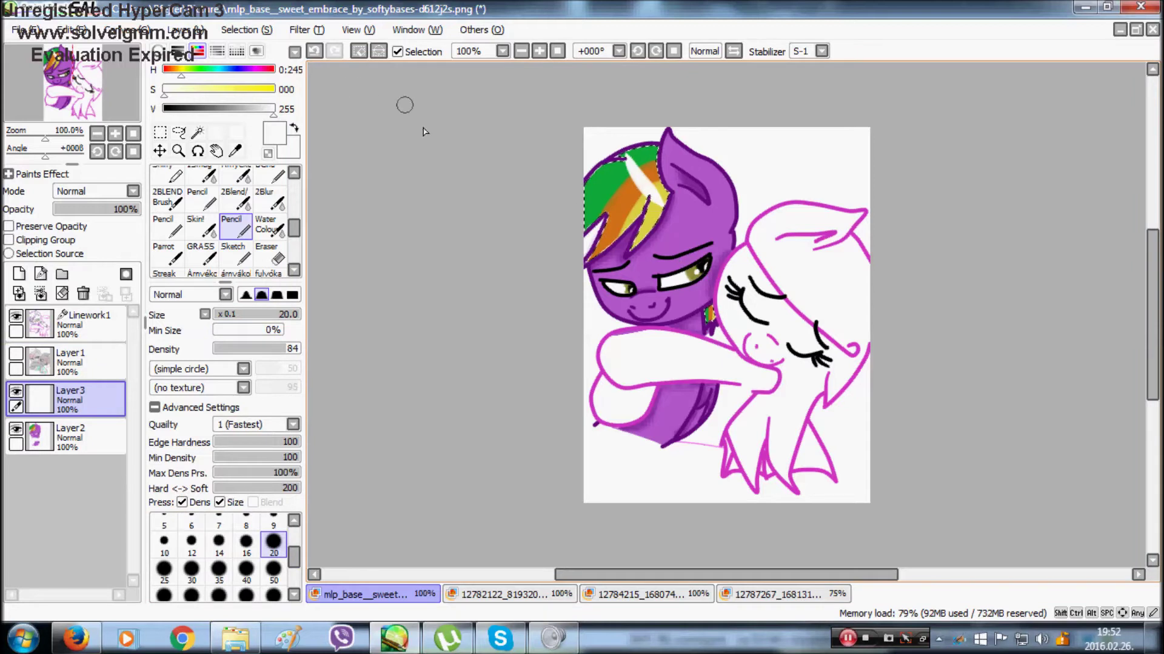
left_click(40, 294)
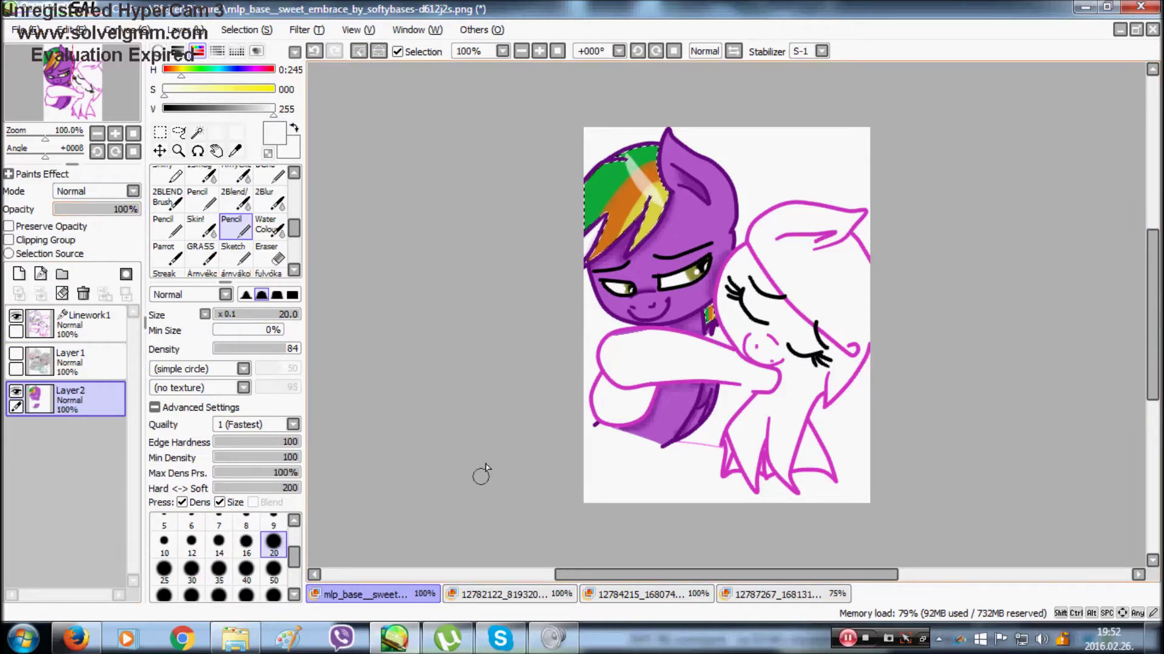
Add a new layer above Layer2 and try selecting the pink pony's face and foreleg with the Select pen at size 120
left_click(235, 198)
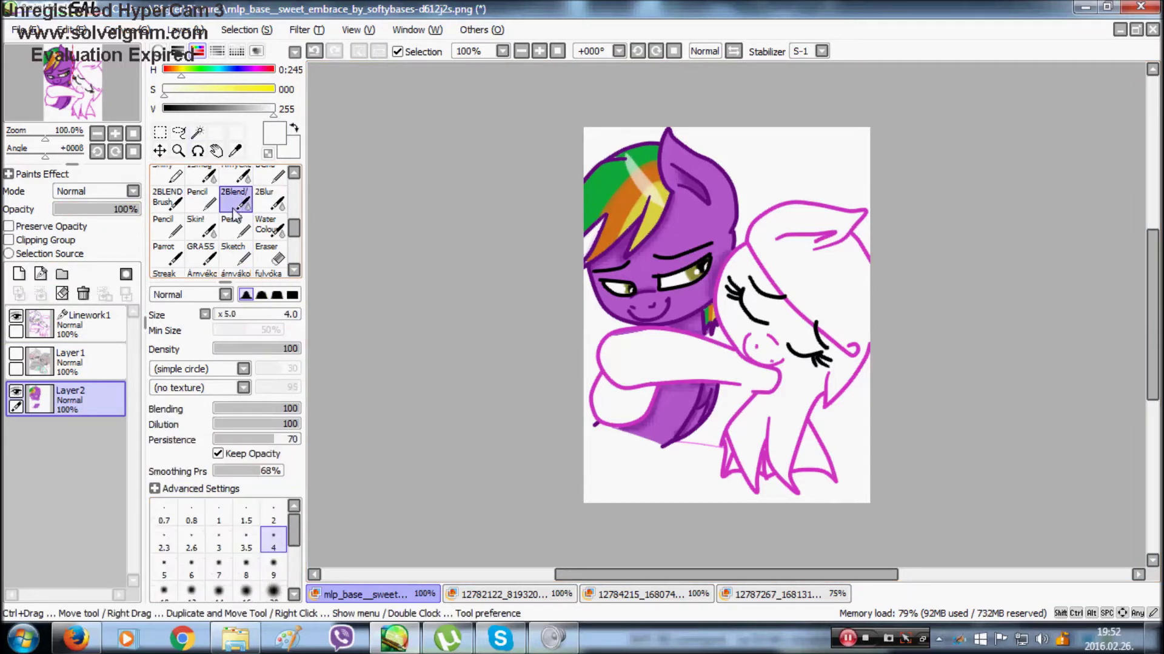
left_click_drag(294, 227, 295, 184)
left_click(20, 274)
left_click(239, 180)
left_click(237, 206)
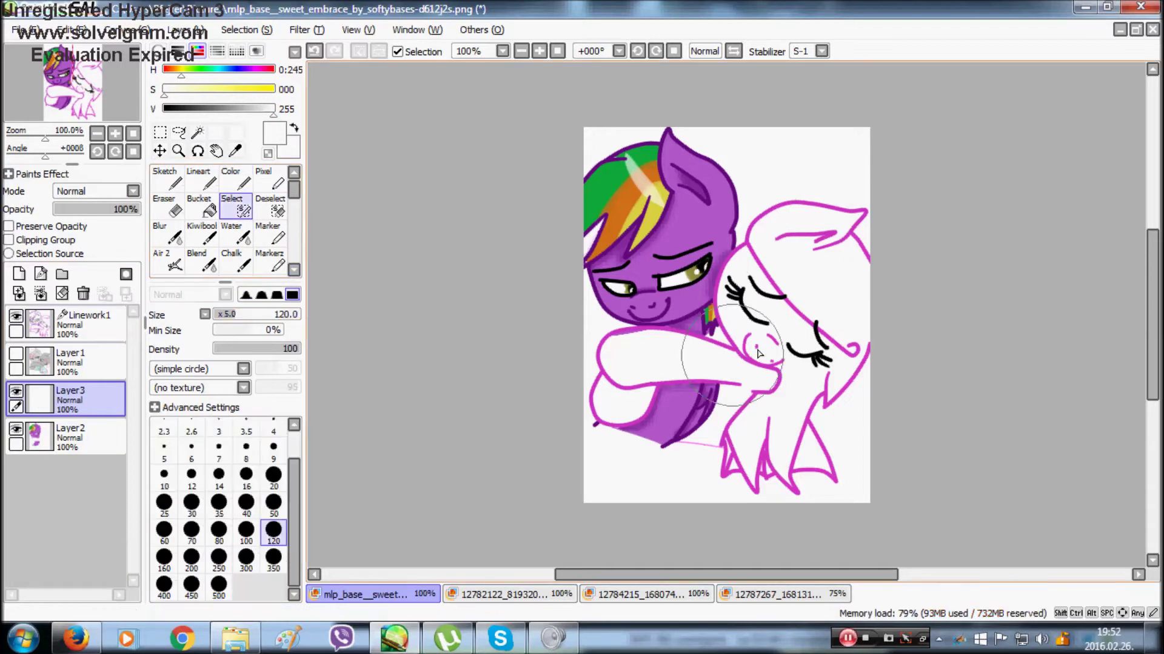
mouse_move(816, 251)
left_mouse_down()
mouse_move(778, 249)
mouse_move(773, 215)
mouse_move(795, 241)
mouse_move(857, 209)
mouse_move(766, 258)
mouse_move(729, 314)
mouse_move(748, 340)
mouse_move(760, 303)
mouse_move(739, 400)
mouse_move(840, 357)
mouse_move(779, 276)
mouse_move(786, 347)
mouse_move(729, 409)
mouse_move(720, 352)
mouse_move(674, 377)
left_mouse_up()
left_click(358, 51)
Show Layer1, activate Linework1 and pick the magenta of the pink pony's ear outline
left_click(17, 355)
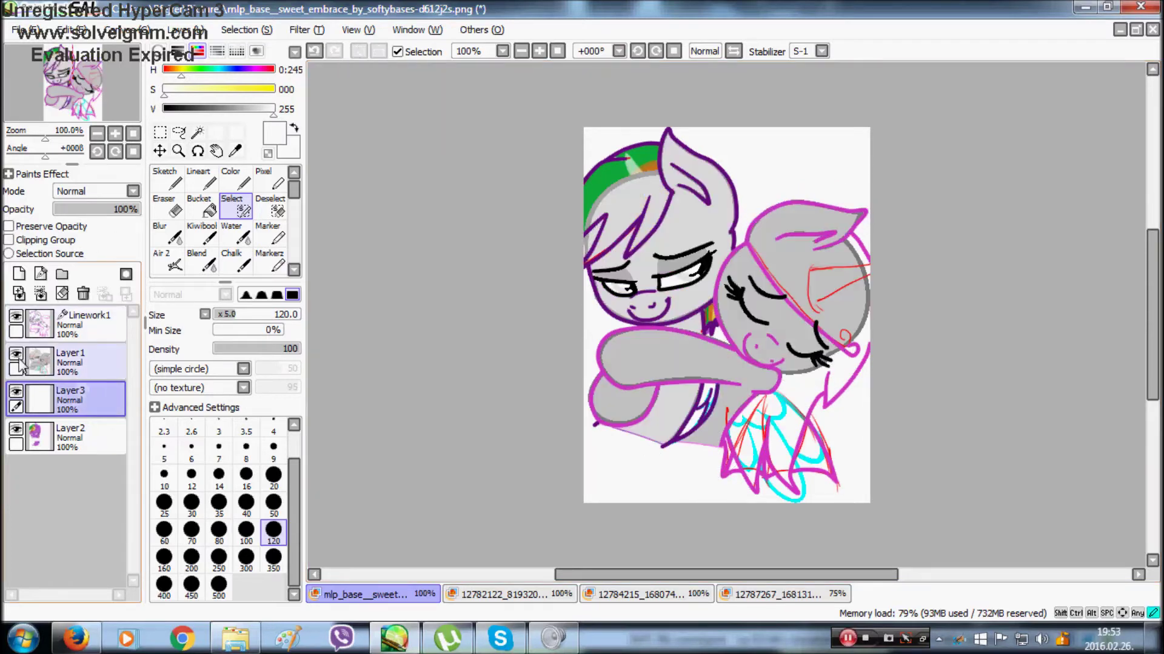
left_click(74, 323)
left_click(236, 151)
left_click(866, 212)
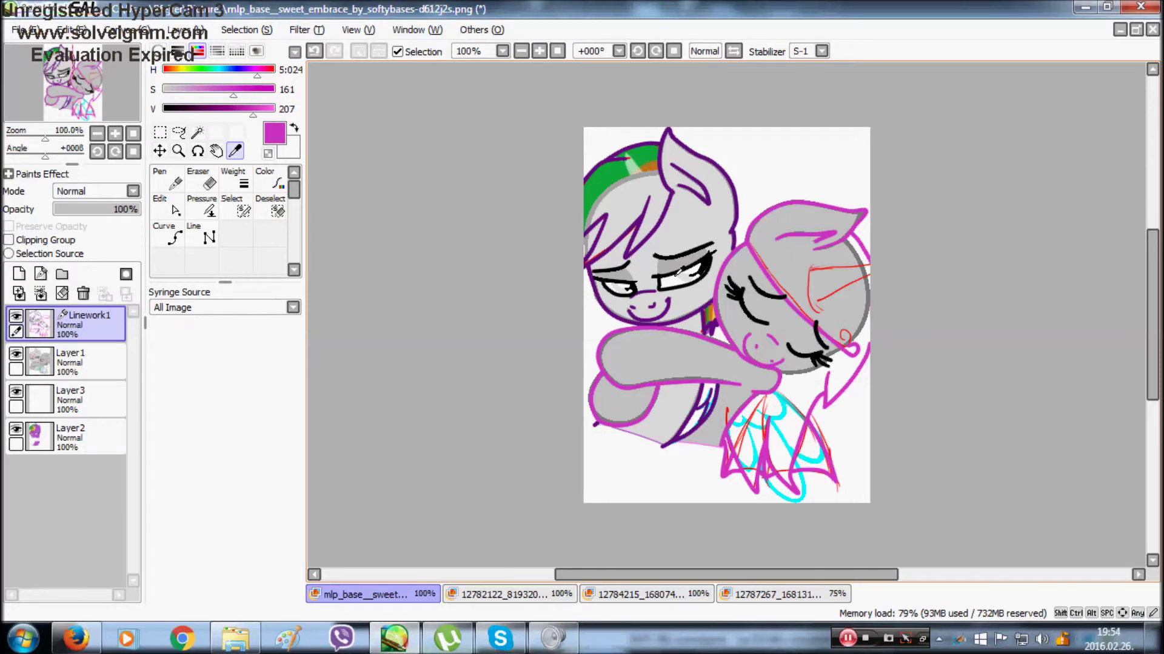
Switch to Firefox, skip the YouTube video ahead to about 1:41 and return to the drawing
left_click(76, 638)
left_click(112, 479)
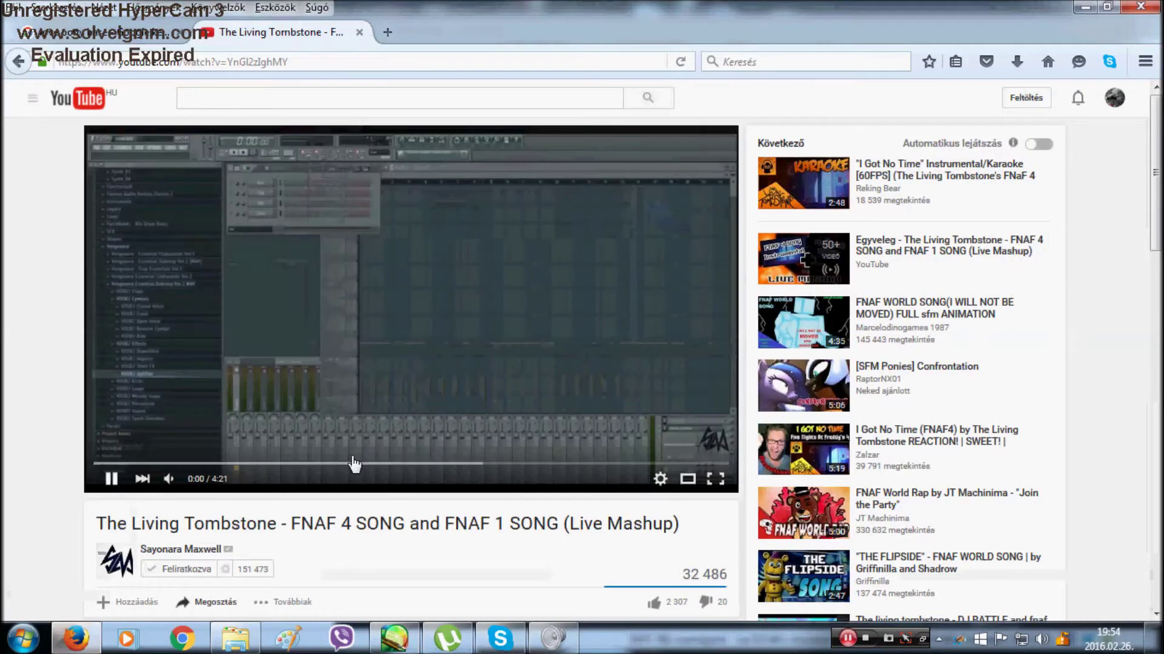
left_click(354, 465)
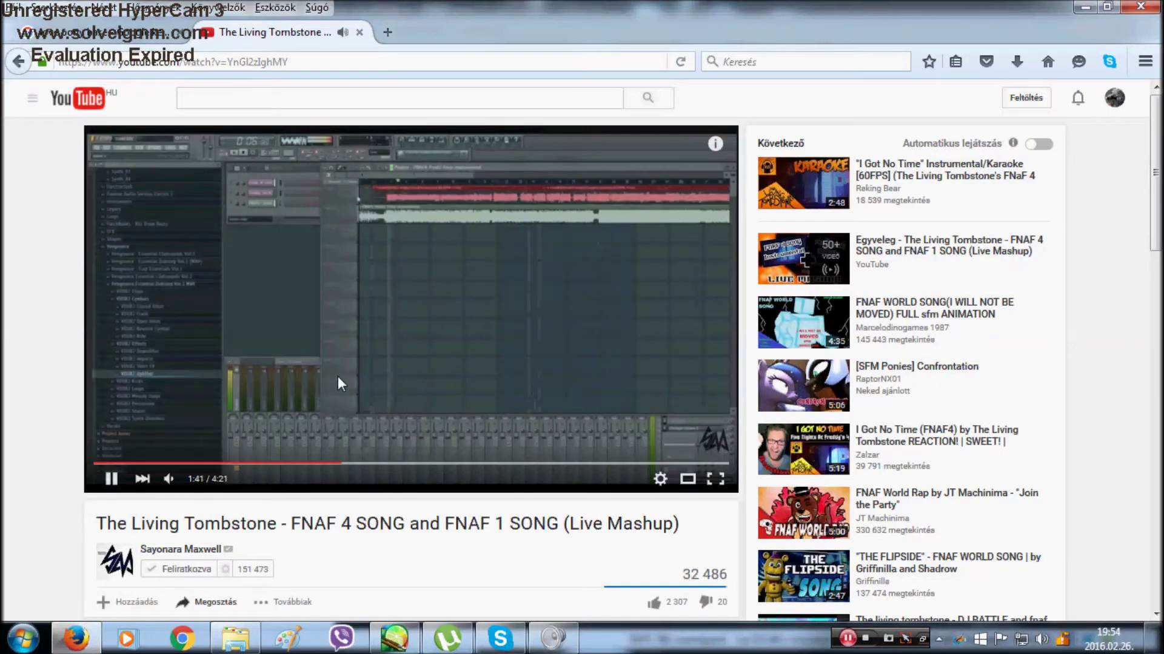
key("alt+Tab")
Close the gap in the face outline between the eyelashes and forelock curl with the Curve tool at size 6
left_click(167, 237)
scroll(711, 417, "up", 3)
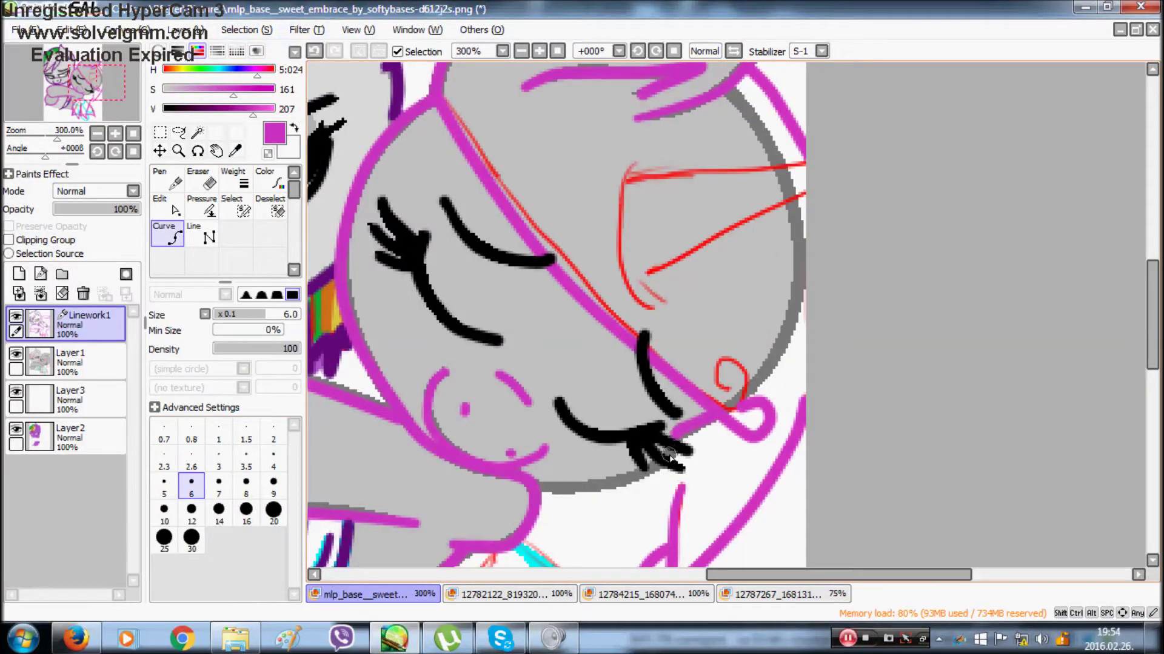
left_click(558, 51)
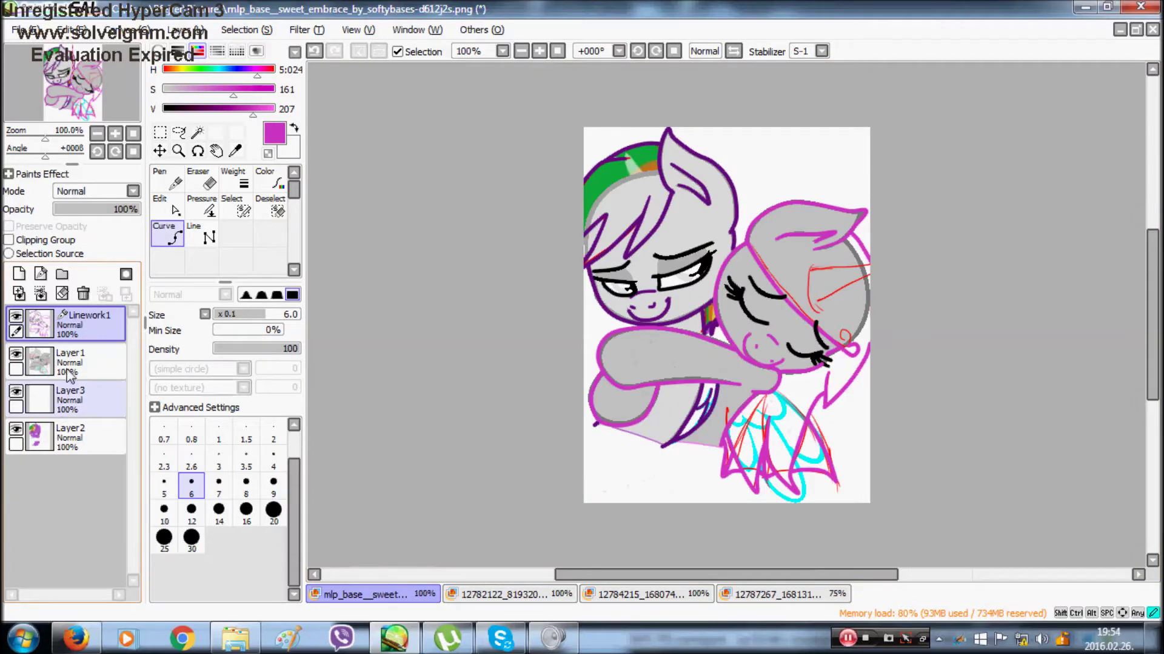
Select the pink pony's face, foreleg and chest with the Magic Wand, keeping Linework1 shown and Layer1 hidden
left_click(71, 395)
left_click(197, 133)
left_click(779, 322)
left_click(735, 397)
left_click(17, 317)
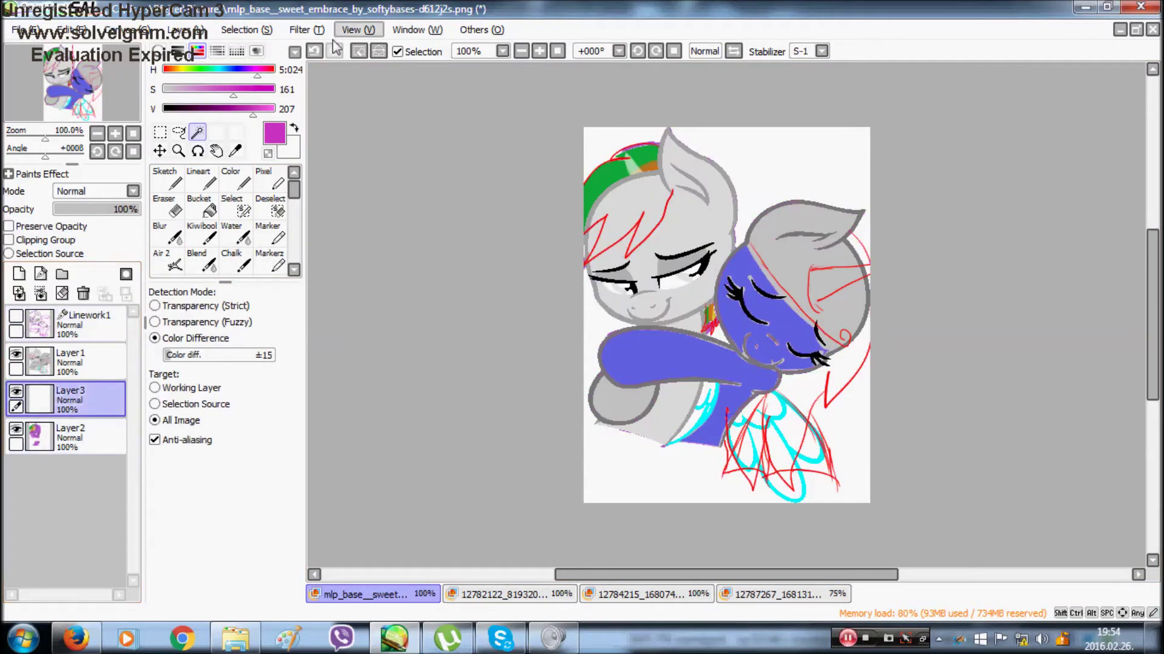
left_click(314, 51)
left_click(314, 51)
left_click(16, 316)
left_click(31, 367)
left_click(16, 352)
key("ctrl+y")
key("ctrl+y")
Extend the selection over the eyelashes, facial lines and foreleg edges with the Select pen at sizes 9 and 20
left_click(231, 206)
left_click(539, 51)
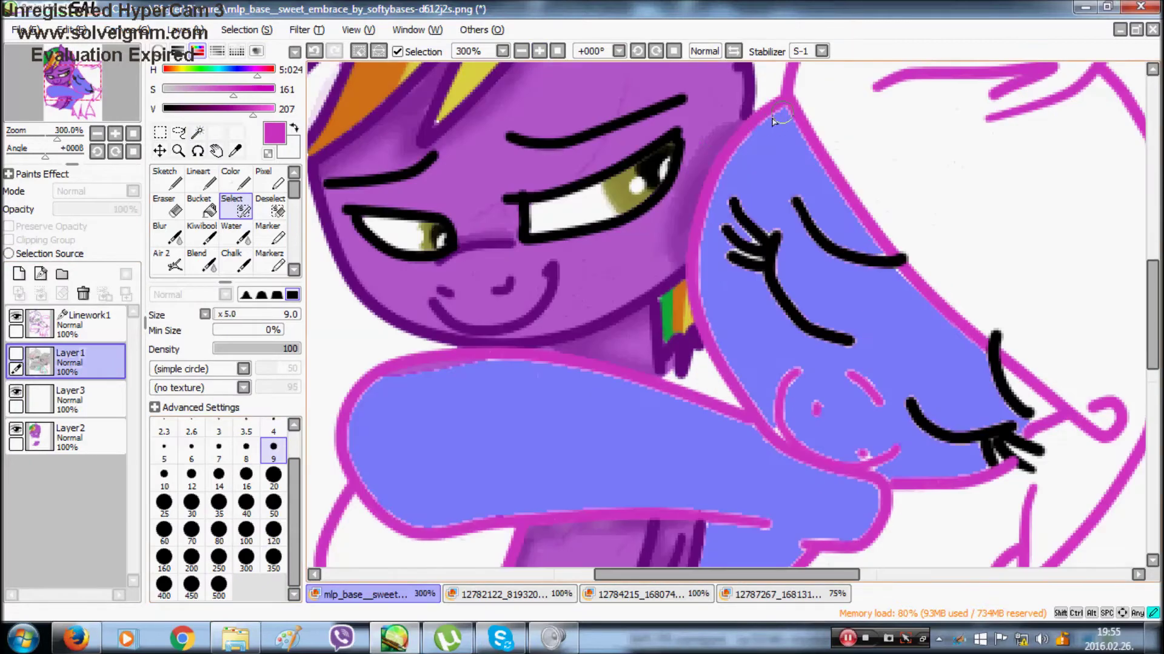
key("h")
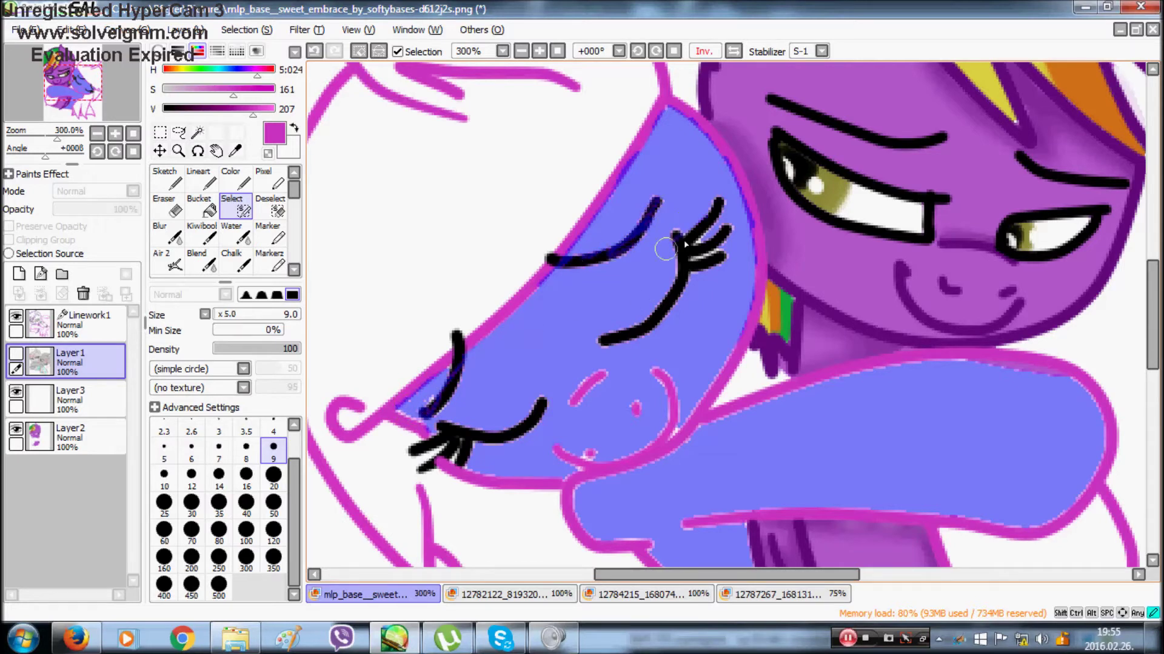
mouse_move(688, 241)
left_mouse_down()
mouse_move(554, 445)
mouse_move(595, 452)
left_mouse_up()
mouse_move(686, 389)
left_mouse_down()
mouse_move(667, 411)
mouse_move(596, 478)
mouse_move(618, 532)
left_mouse_up()
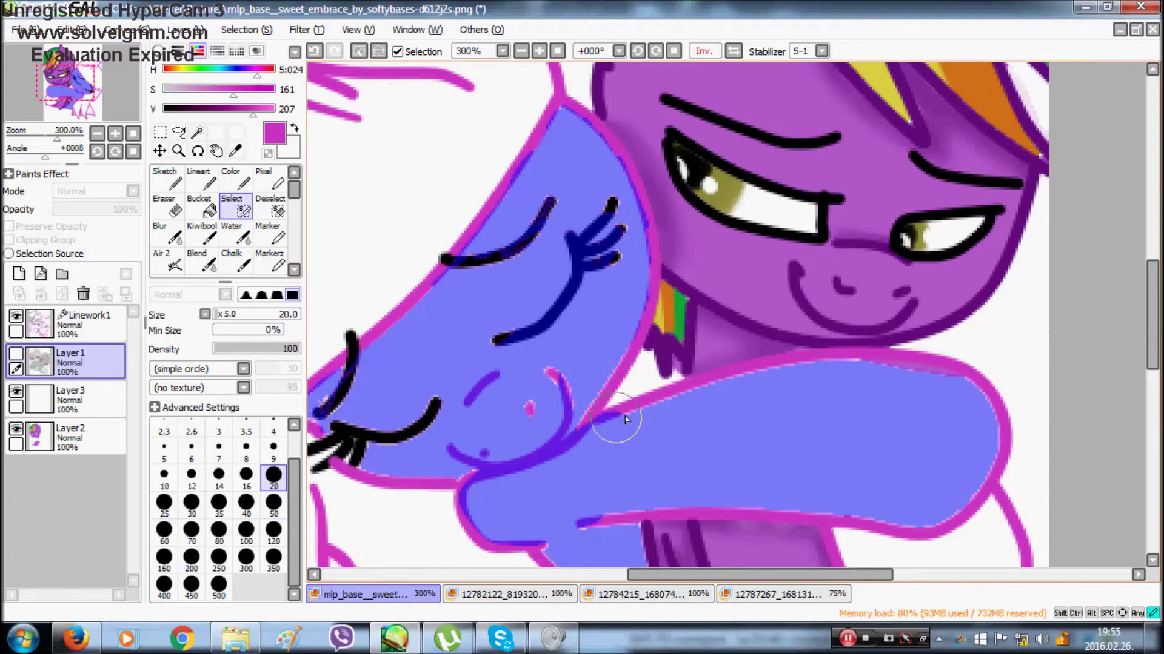
mouse_move(726, 383)
left_mouse_down()
mouse_move(941, 362)
mouse_move(871, 360)
mouse_move(965, 368)
left_mouse_up()
key("ctrl+z")
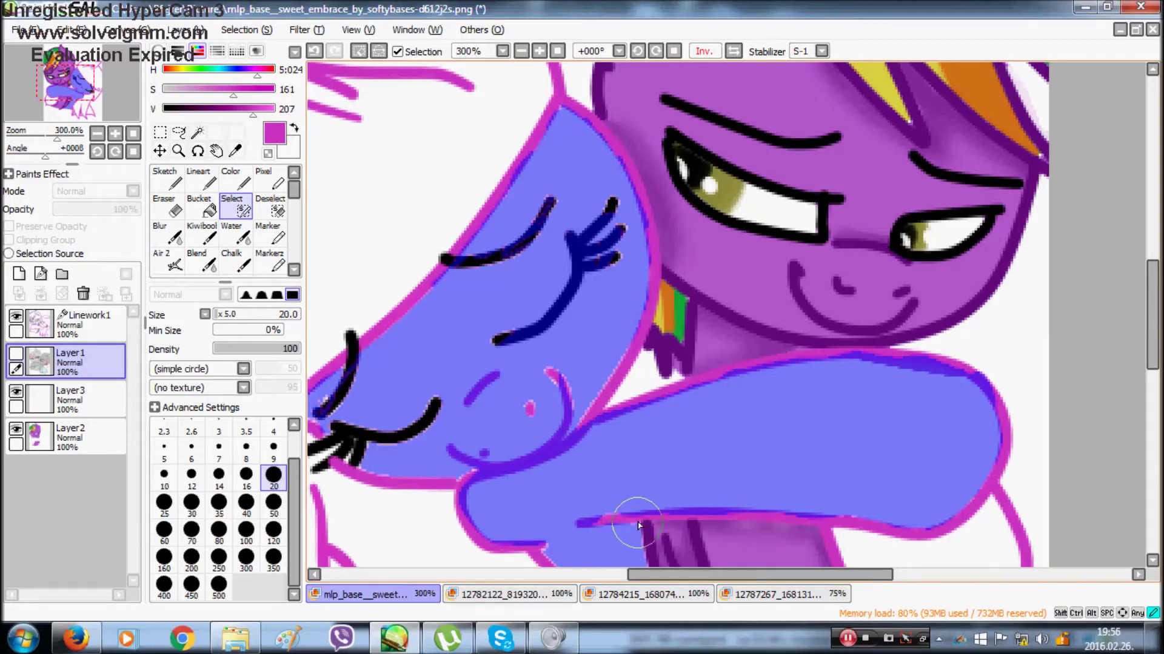
left_click_drag(1156, 321, 1157, 374)
left_click(557, 51)
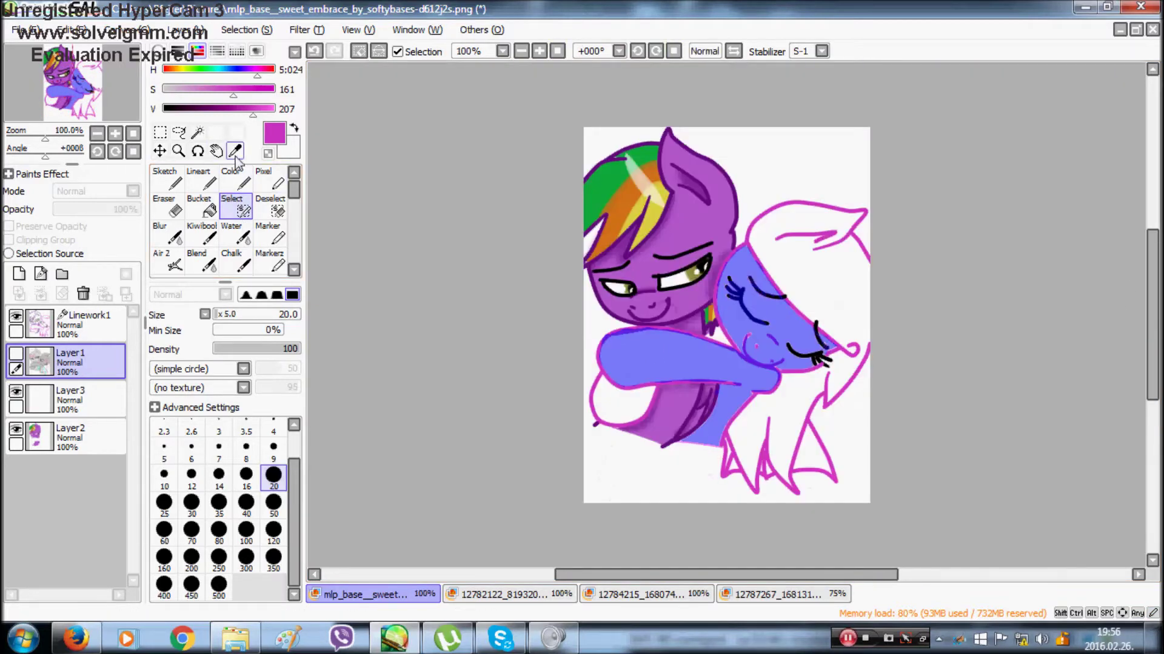
Pick the reference pony's body pink, fill the selection on Layer3 with the Color brush at size 500, and deselect
left_click(235, 151)
left_click(646, 595)
left_click(784, 595)
left_click(840, 387)
left_click(376, 595)
left_click(235, 179)
left_click(76, 400)
mouse_move(715, 410)
left_mouse_down()
mouse_move(733, 411)
mouse_move(755, 339)
left_mouse_up()
left_click(359, 51)
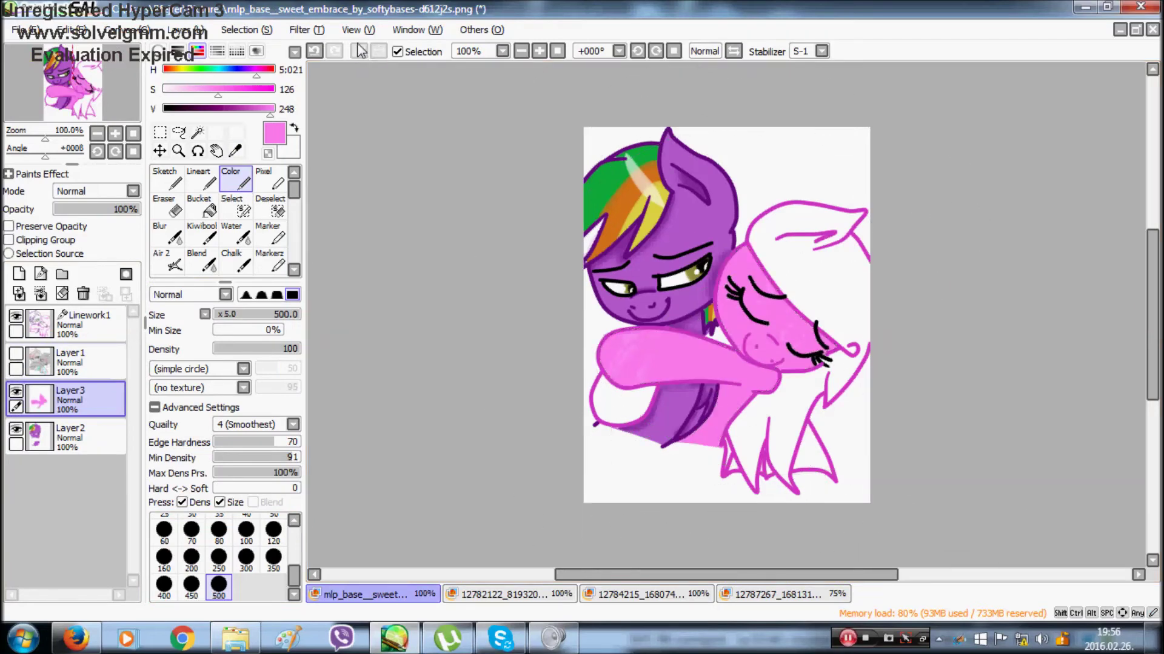
Select the pink pony's ear, closing its base with a size 4 selection stroke, and fill it with the same pink
left_click(197, 133)
left_click(235, 207)
left_click(540, 51)
left_click(539, 51)
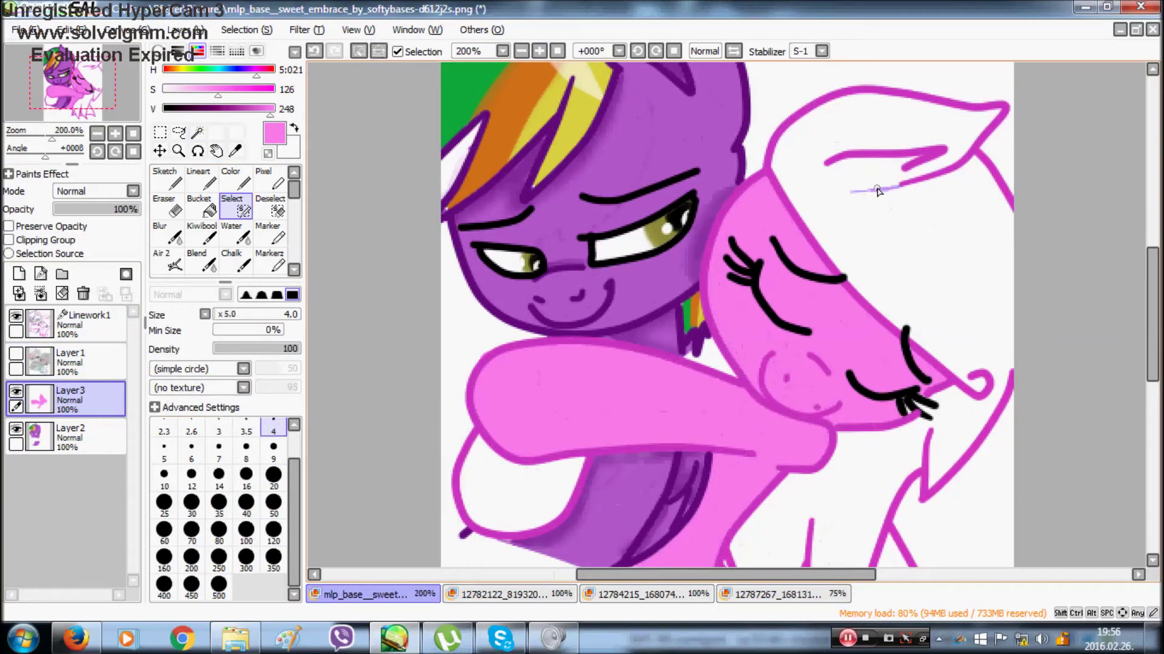
left_click(197, 133)
left_click(848, 130)
left_click(238, 180)
left_click_drag(815, 146, 879, 133)
left_click(361, 51)
Switch to Firefox to load another YouTube video and close uTorrent
left_click(76, 639)
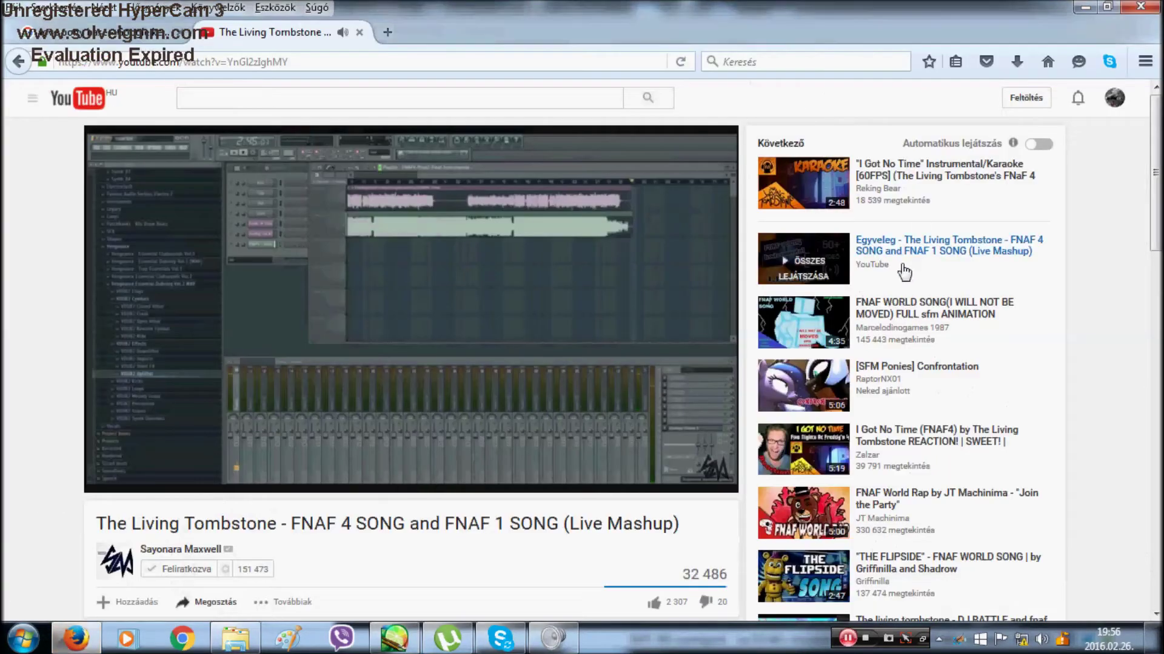
left_click(395, 640)
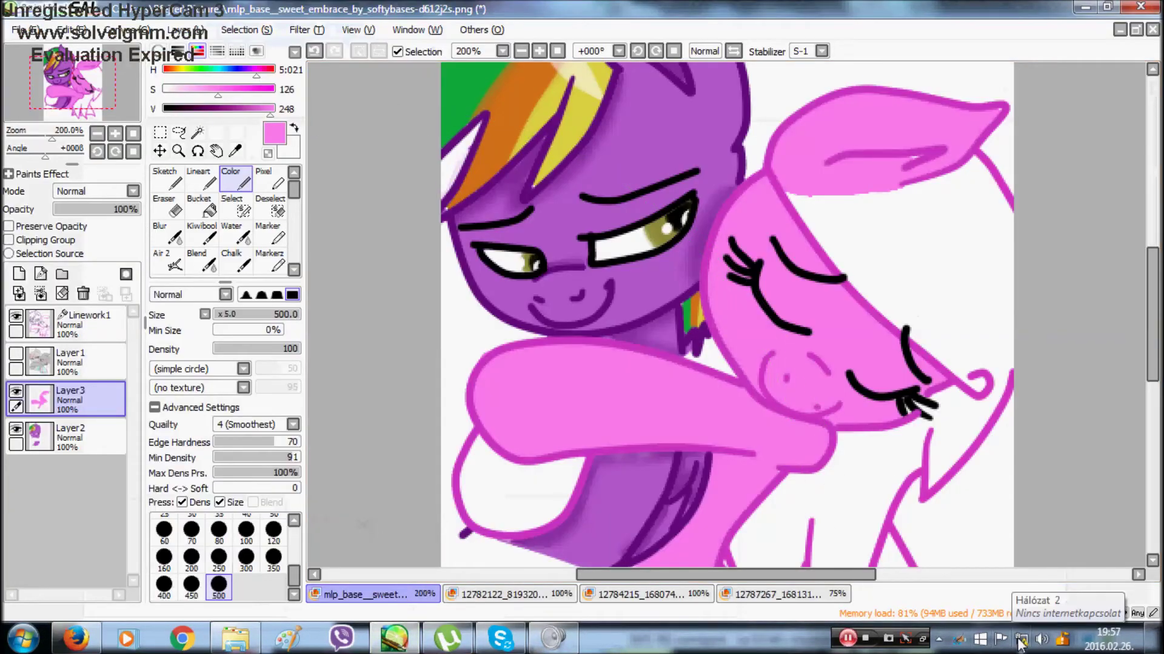
left_click(90, 638)
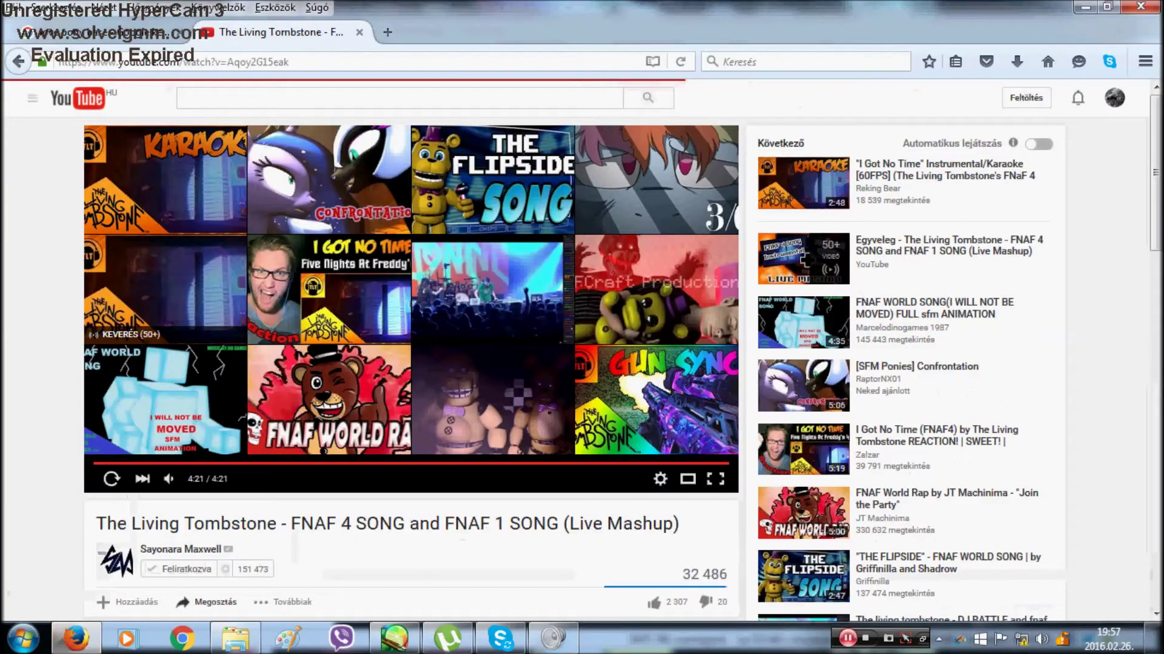
left_click(448, 638)
left_click(1134, 49)
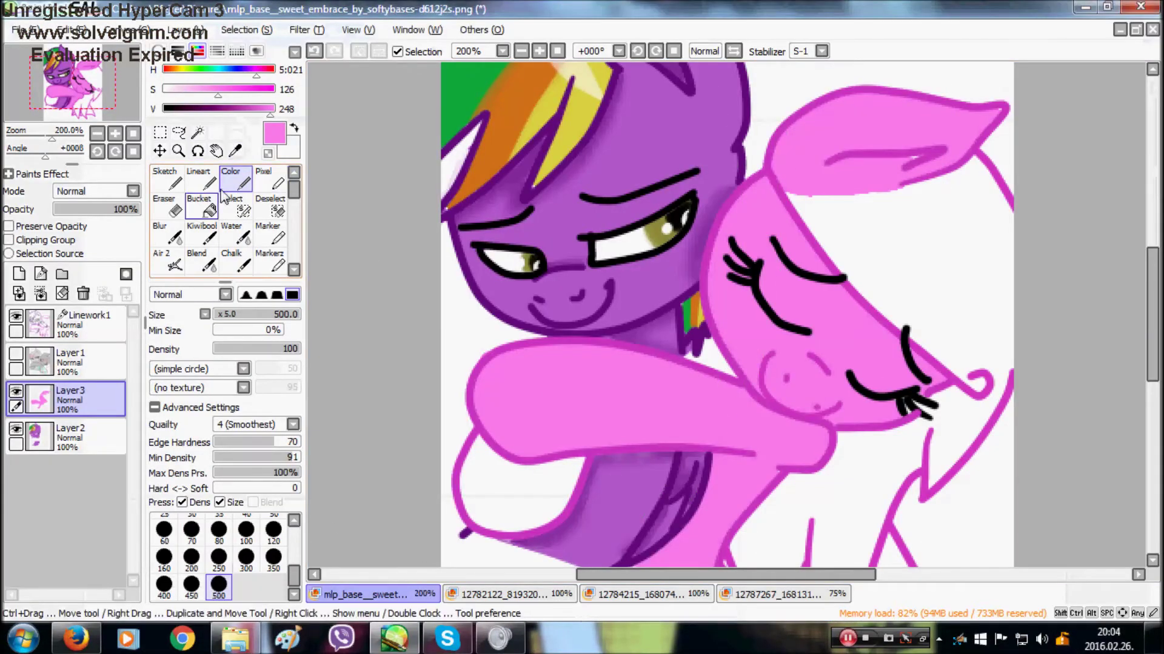
Darken the pink to a V value of 166 and shade the face along the mane edge with the Pencil at size 7
left_click(235, 151)
left_click(235, 109)
left_click_drag(234, 114, 235, 115)
left_click(236, 178)
left_click_drag(295, 189, 296, 226)
left_click(235, 244)
left_click(274, 526)
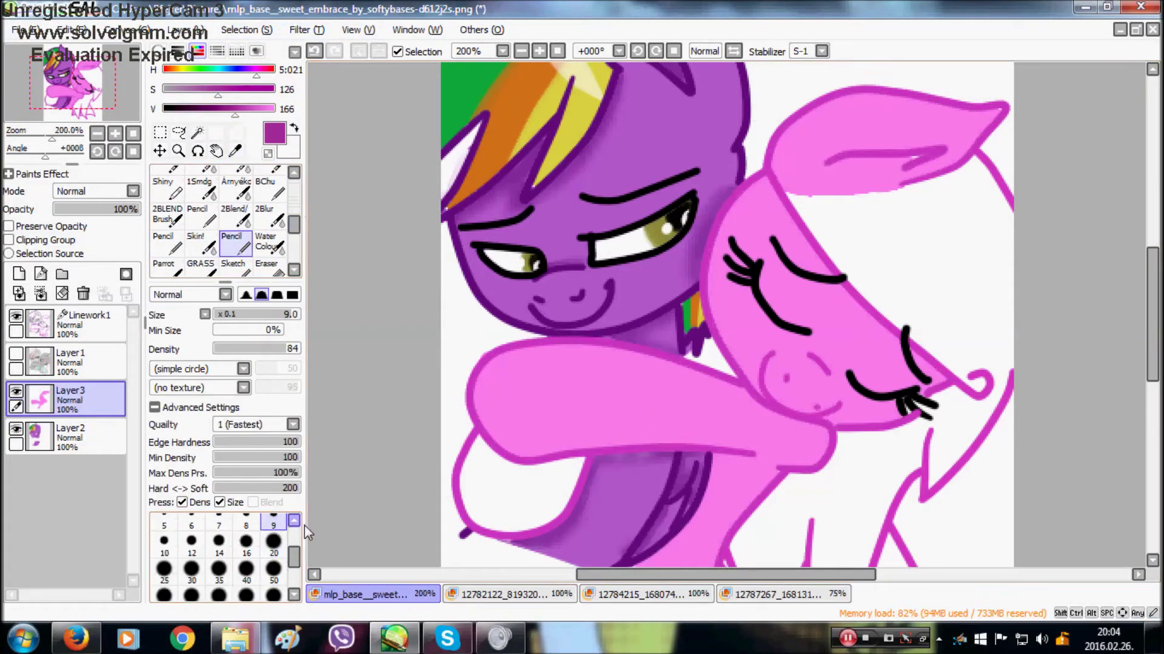
left_click(294, 521)
left_click(273, 533)
left_click(218, 560)
scroll(778, 328, "up", 2)
left_click_drag(724, 575, 780, 576)
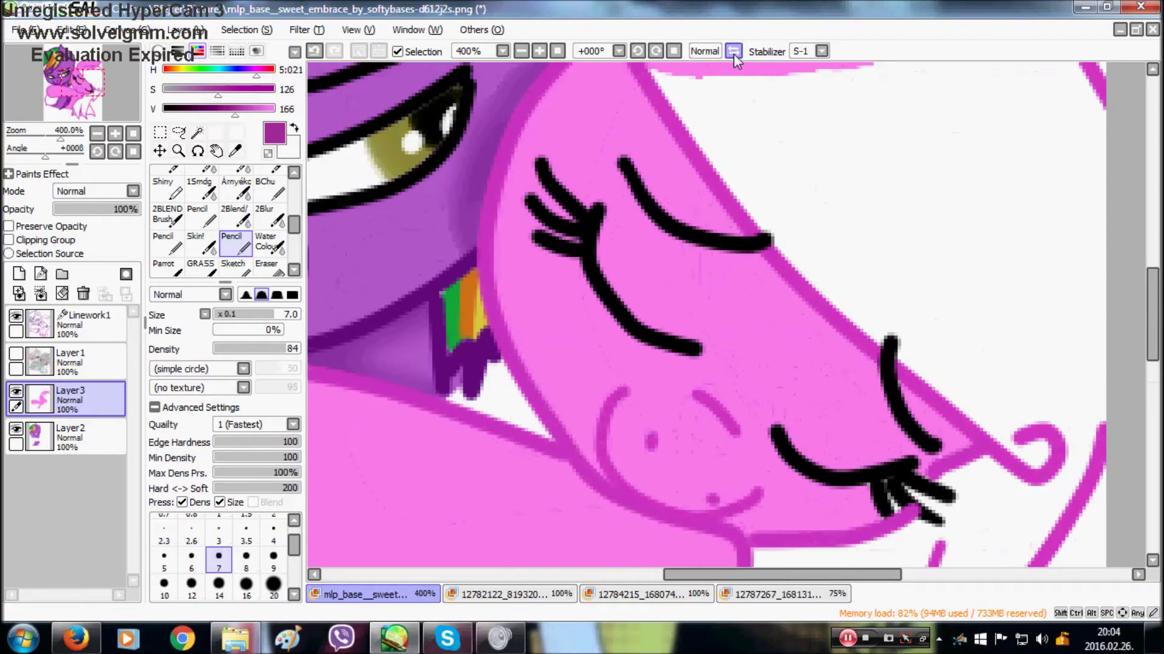
left_click(733, 52)
left_click_drag(1152, 303, 1153, 289)
mouse_move(839, 121)
left_mouse_down()
mouse_move(673, 358)
mouse_move(606, 424)
left_mouse_up()
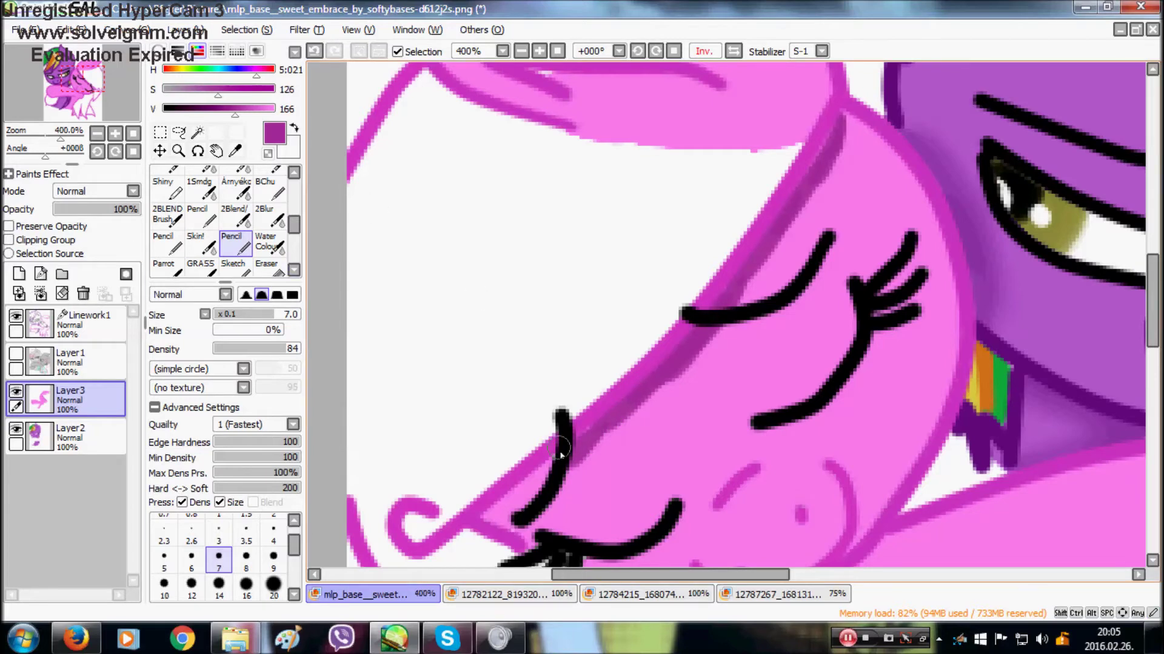
left_click_drag(555, 448, 507, 514)
Shade the foreleg beneath the muzzle, the chest beneath the foreleg, and the body along the purple wing
left_click_drag(1154, 295, 1150, 342)
left_click(733, 52)
left_click_drag(597, 346, 672, 380)
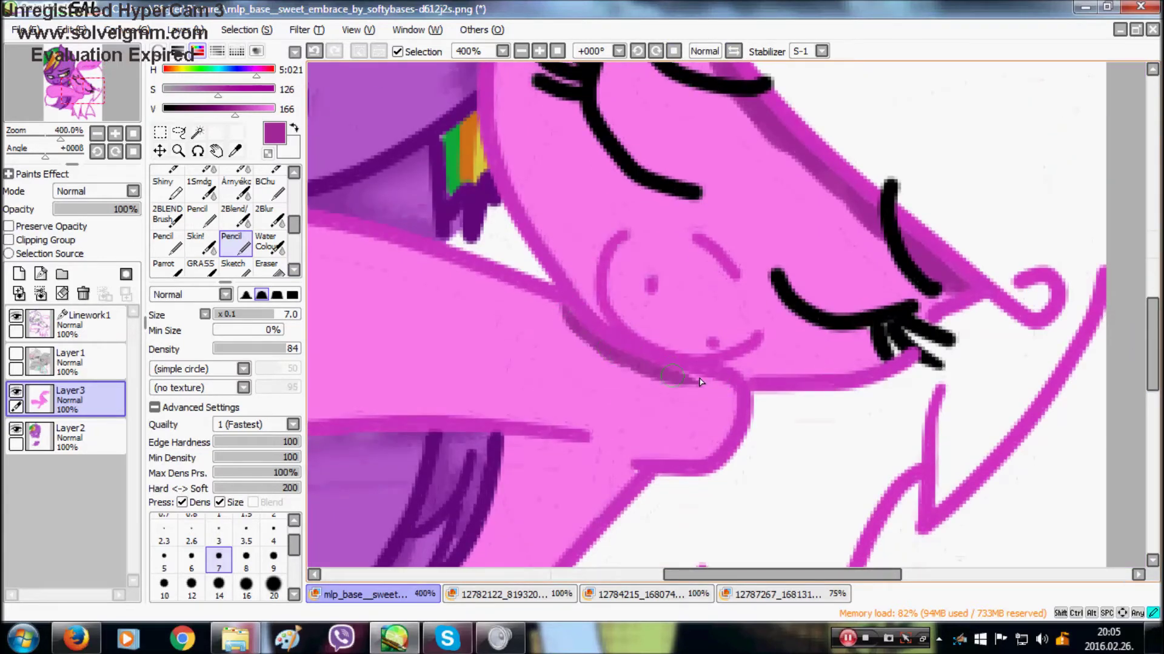
left_click_drag(821, 580, 759, 581)
left_click_drag(1151, 342, 1151, 387)
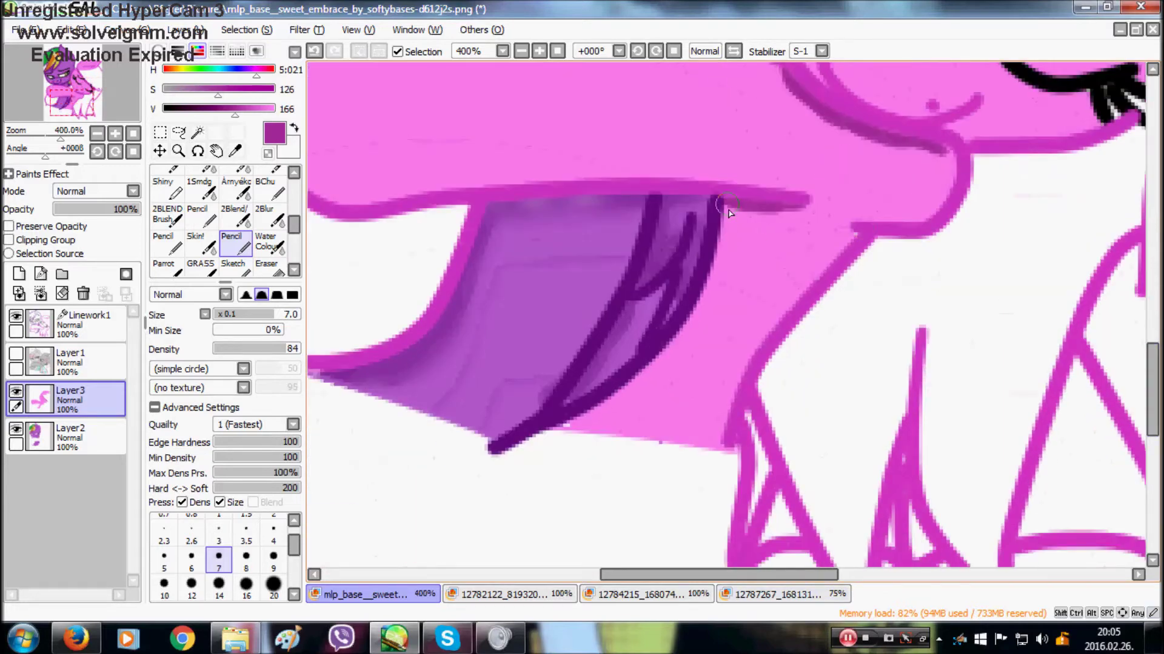
left_click_drag(724, 267, 643, 388)
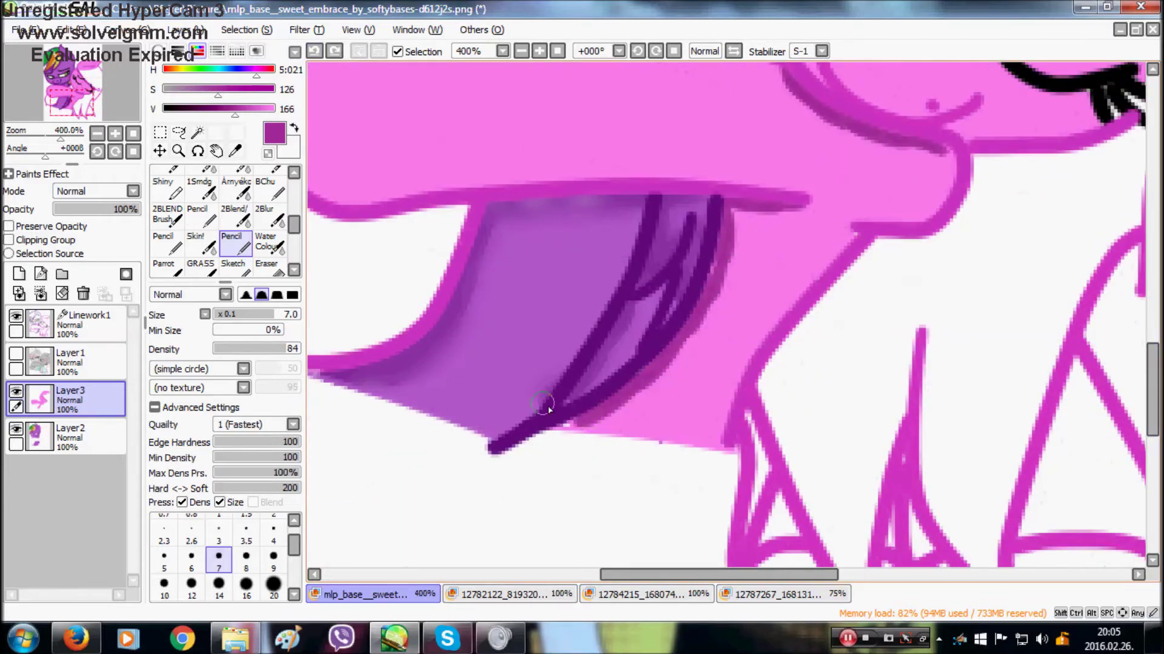
Shade the fold inside the pink pony's ear with the Pencil at size 4
mouse_move(1152, 388)
left_mouse_down()
mouse_move(1147, 340)
mouse_move(1114, 267)
left_mouse_up()
left_click_drag(799, 575, 844, 574)
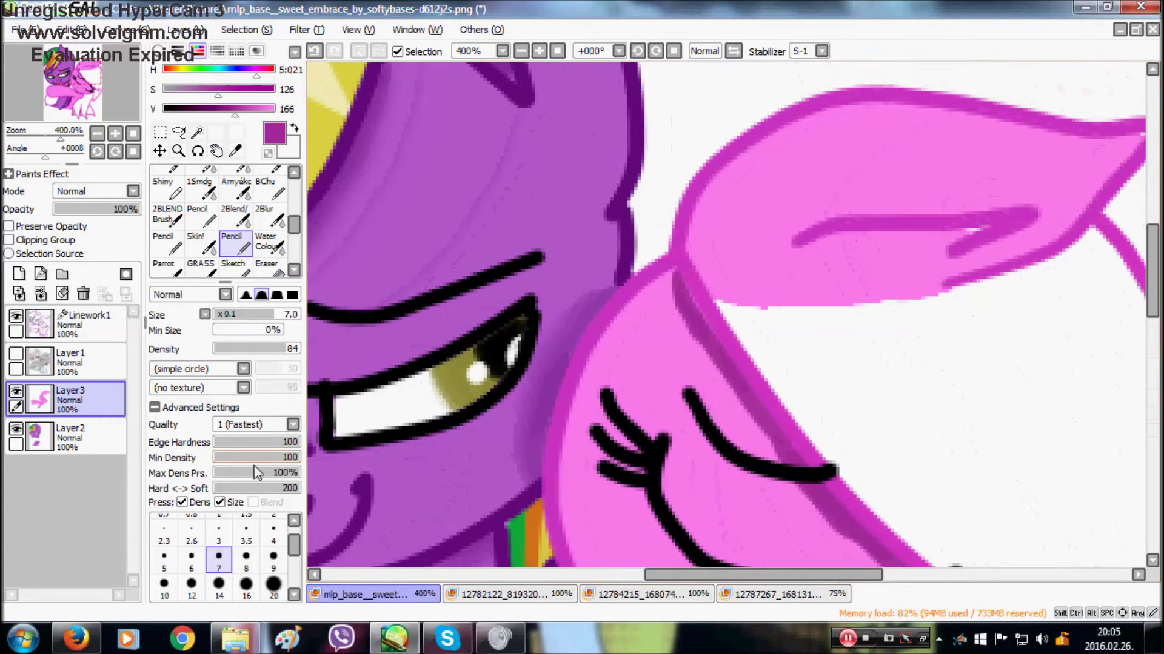
left_click(273, 534)
left_click_drag(797, 241, 837, 216)
left_click(311, 53)
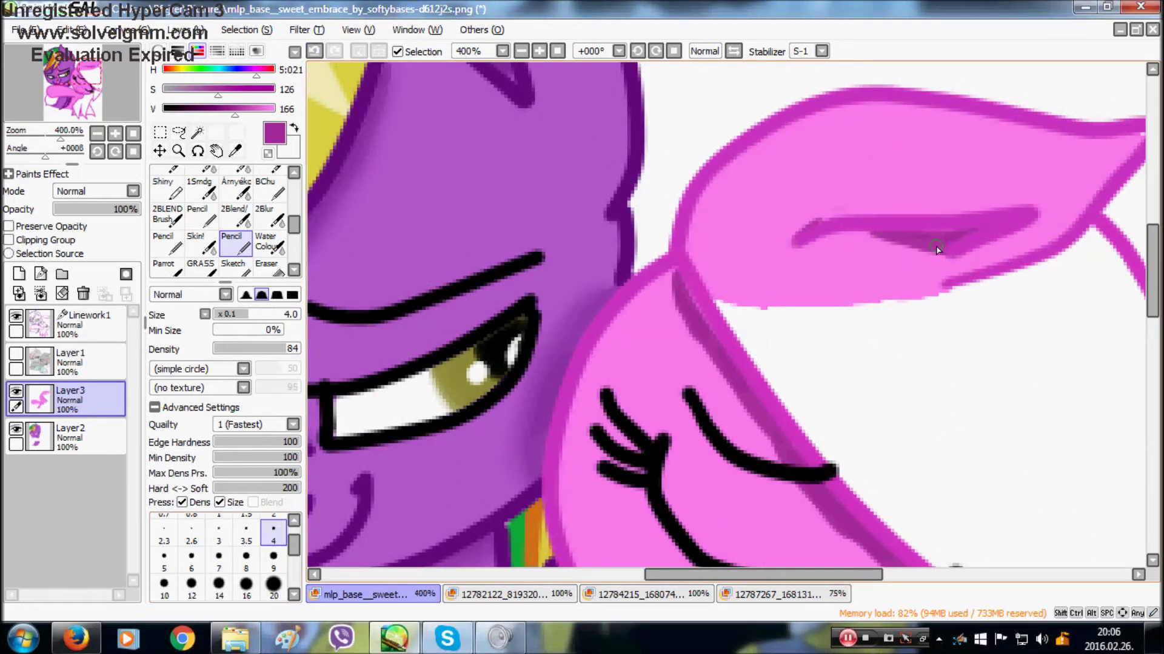
Soften the shading along the mane edge of the face and beneath the muzzle with the 2Blend brush at size 7
left_click(239, 219)
left_click(219, 566)
left_click(734, 52)
left_click_drag(1150, 266, 1136, 302)
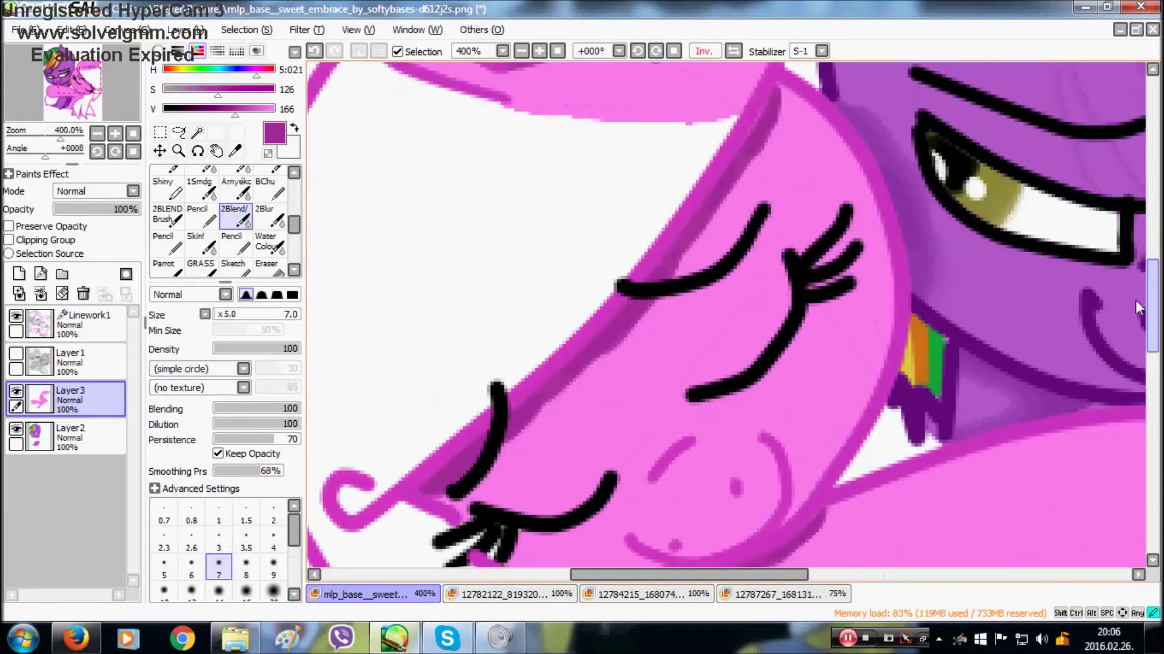
scroll(1136, 307, "down", 2)
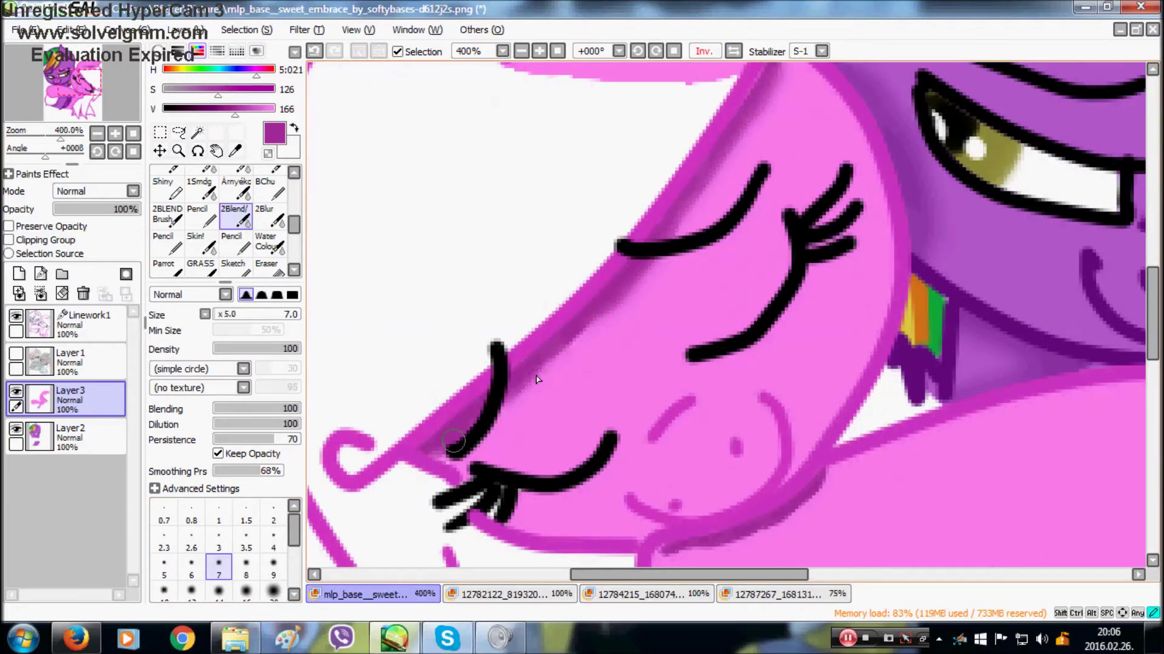
scroll(729, 175, "down", 10)
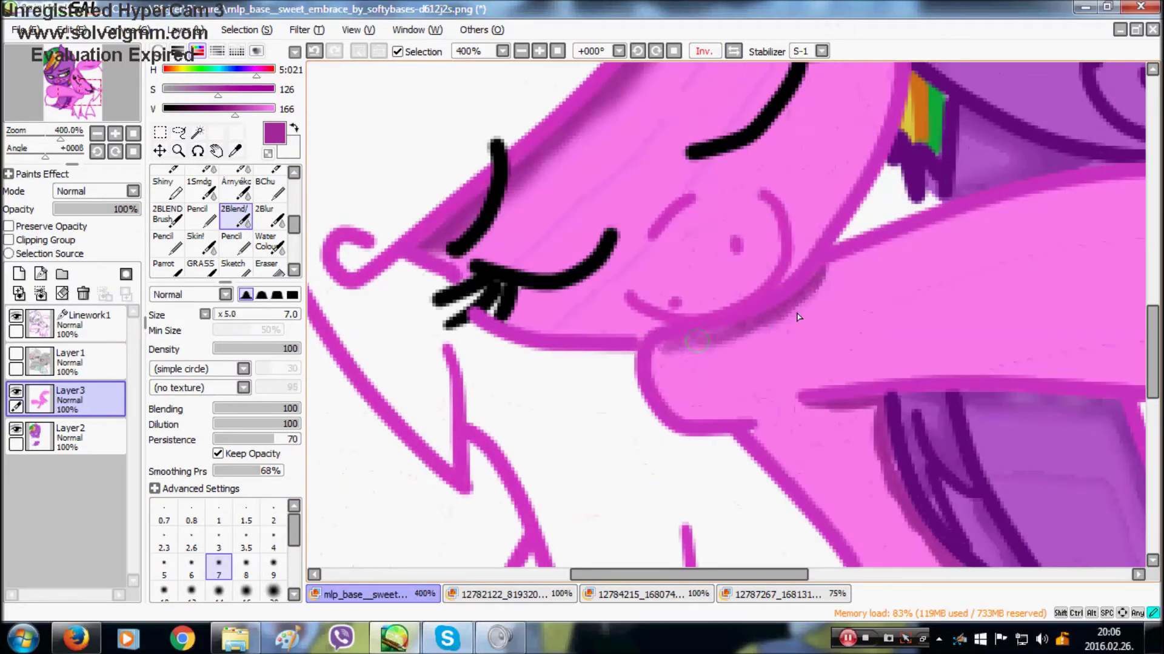
Blend the chest shading beneath the foreleg and along the purple wing with the same brush
left_click_drag(830, 403, 833, 404)
left_click(734, 51)
left_click_drag(1151, 351, 1149, 391)
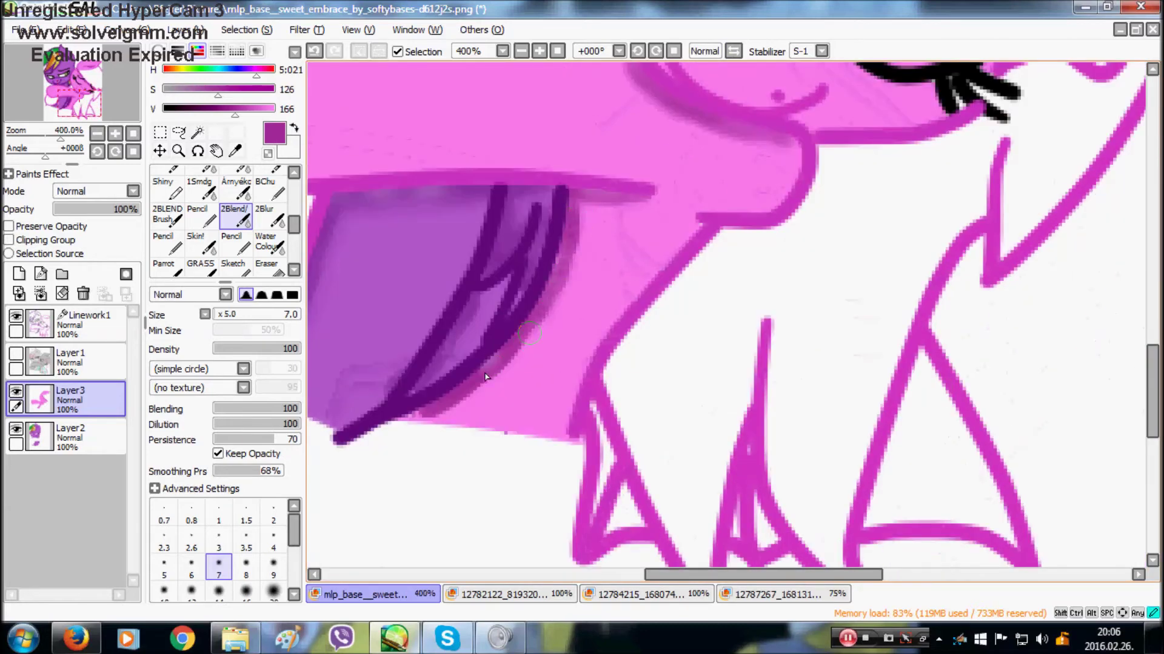
Select the pink pony's mane areas with the magic wand and sample the magenta mane colour from the reference picture
left_click(557, 51)
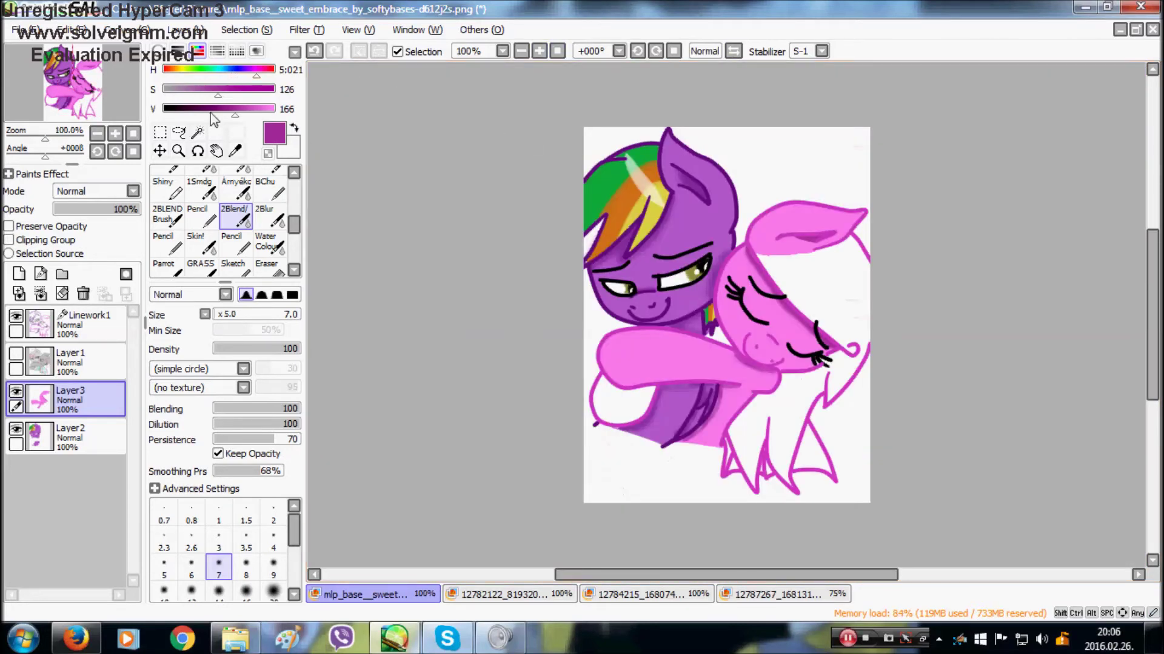
left_click(197, 131)
left_click(778, 424)
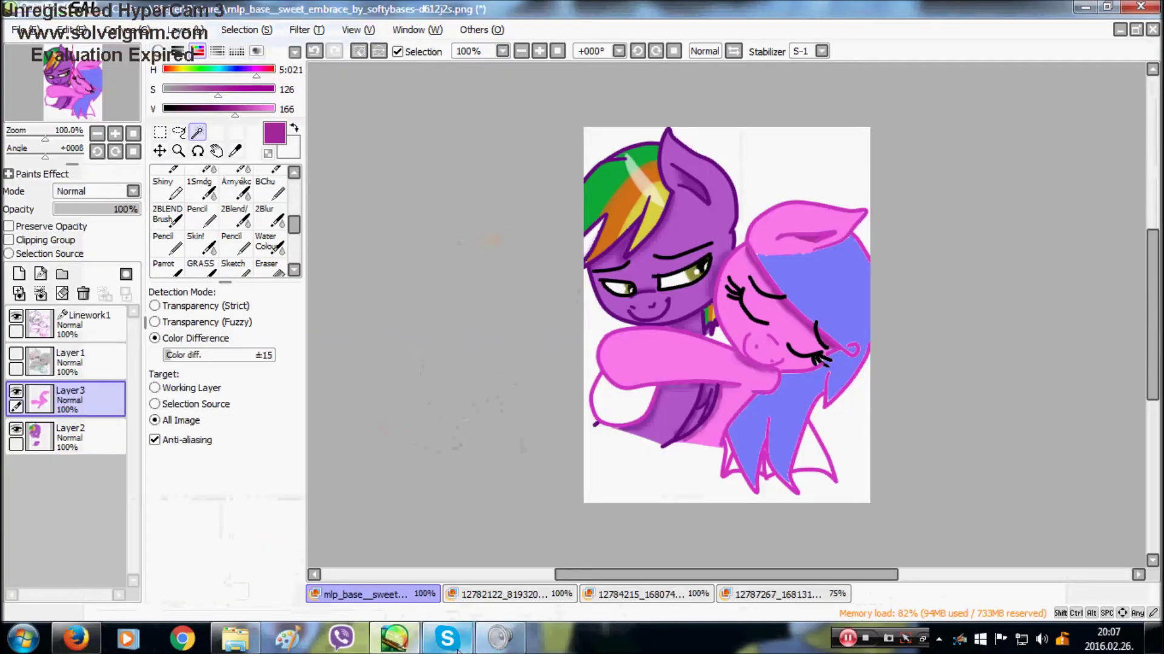
left_click(778, 594)
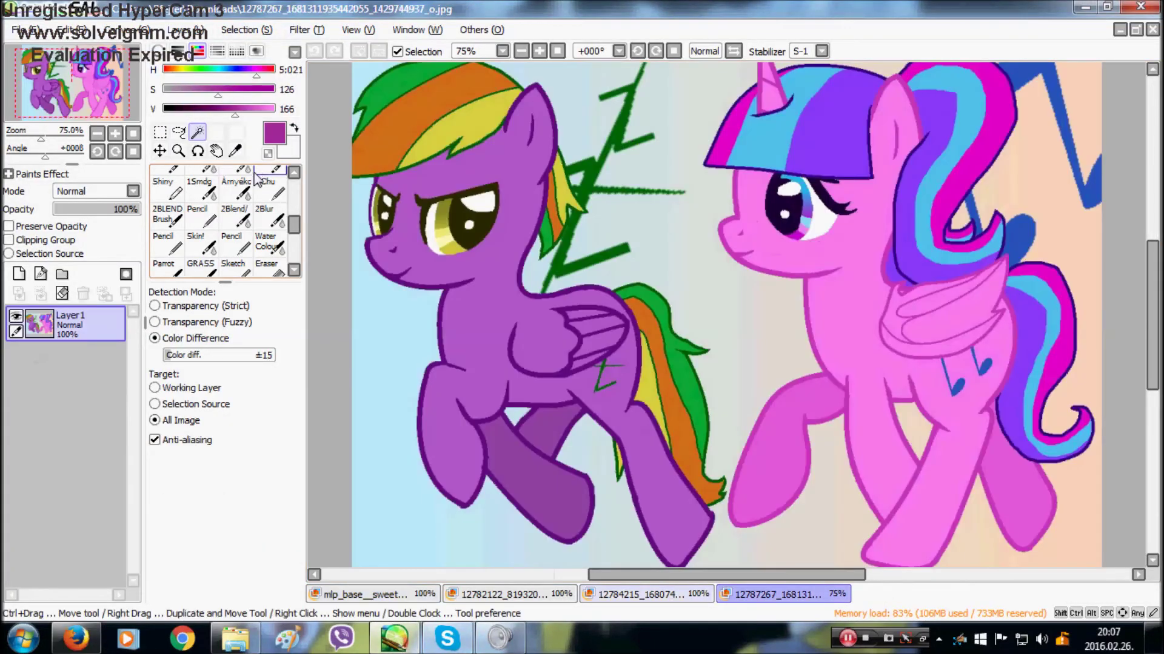
left_click(235, 151)
left_click(722, 152)
left_click(367, 595)
Fill the selected mane with the sampled magenta using the Pencil at size 500
left_click(236, 243)
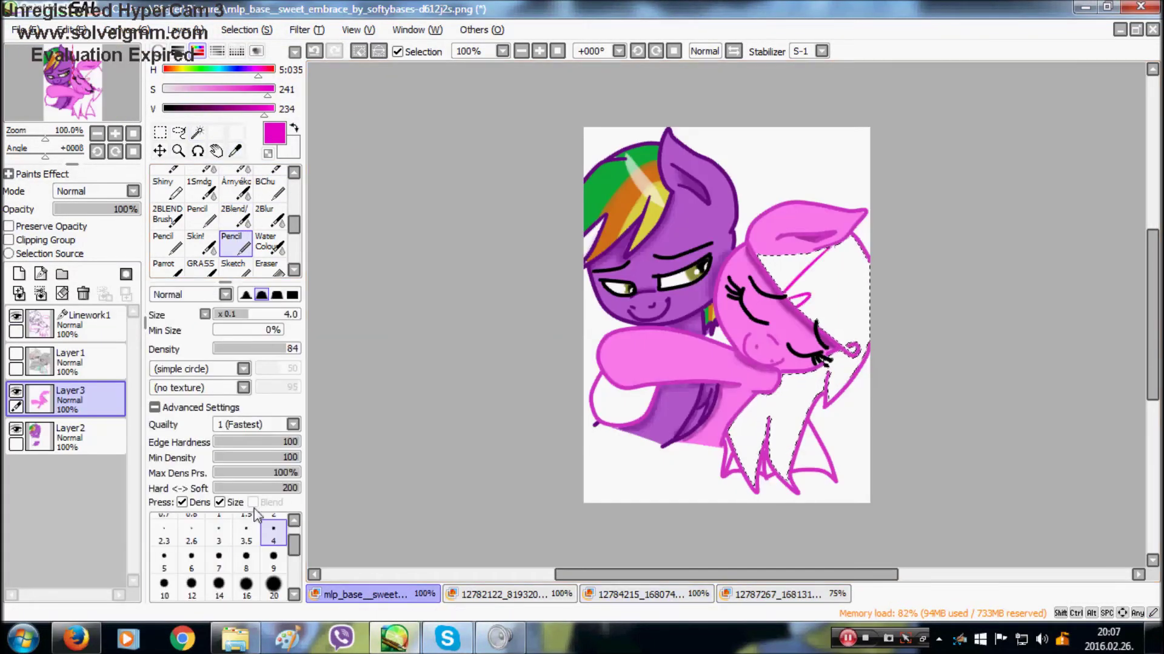
scroll(227, 552, "down", 5)
left_click(219, 586)
left_click_drag(813, 422, 698, 412)
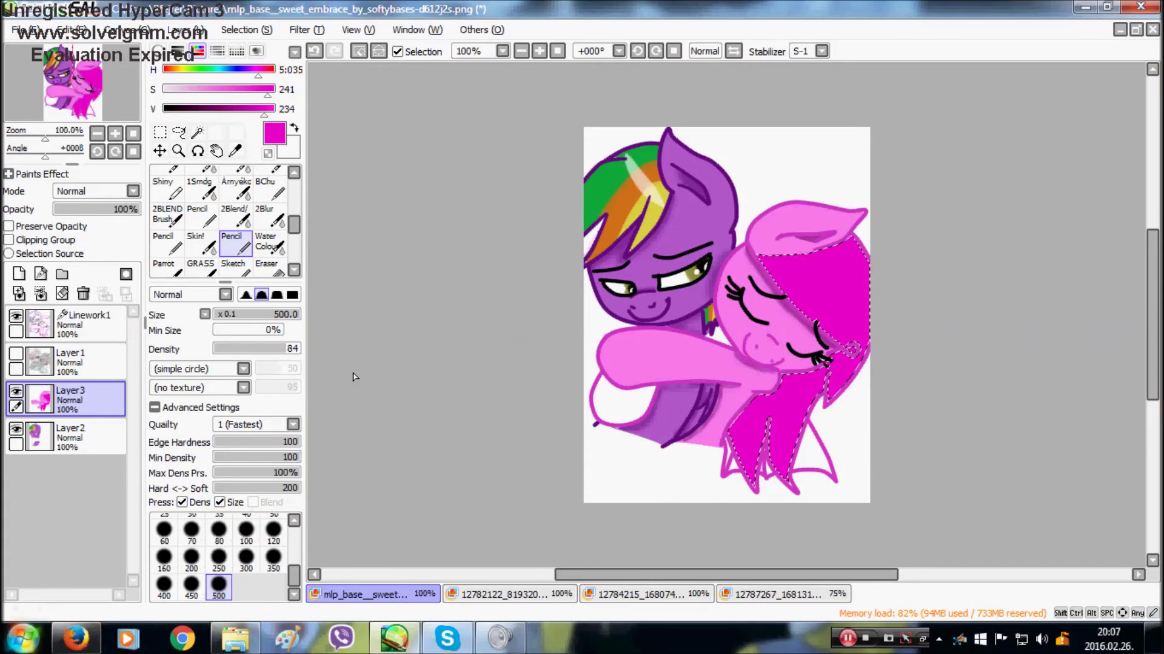
Sample the light blue of the mane from the reference picture and return to the embrace drawing
left_click(778, 594)
left_click(237, 152)
left_click(765, 121)
left_click(398, 596)
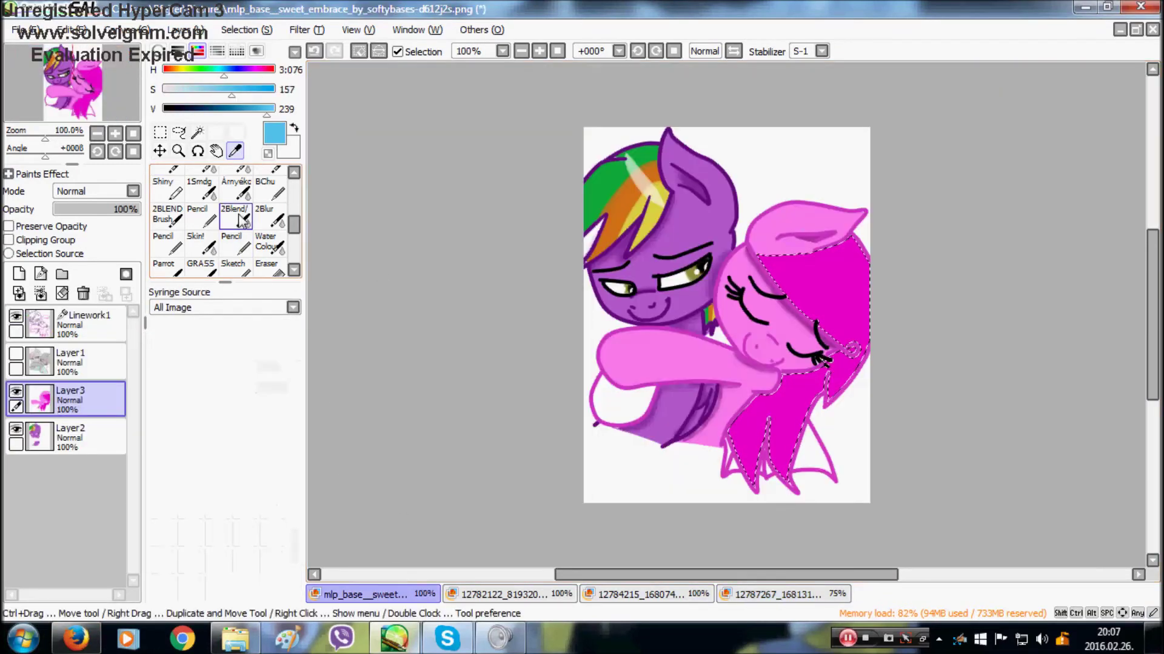
Show the sketch layer and trace the pink pony's horn on Linework1 in the ear's outline colour with the Curve tool at size 6
left_click(16, 353)
left_click(85, 322)
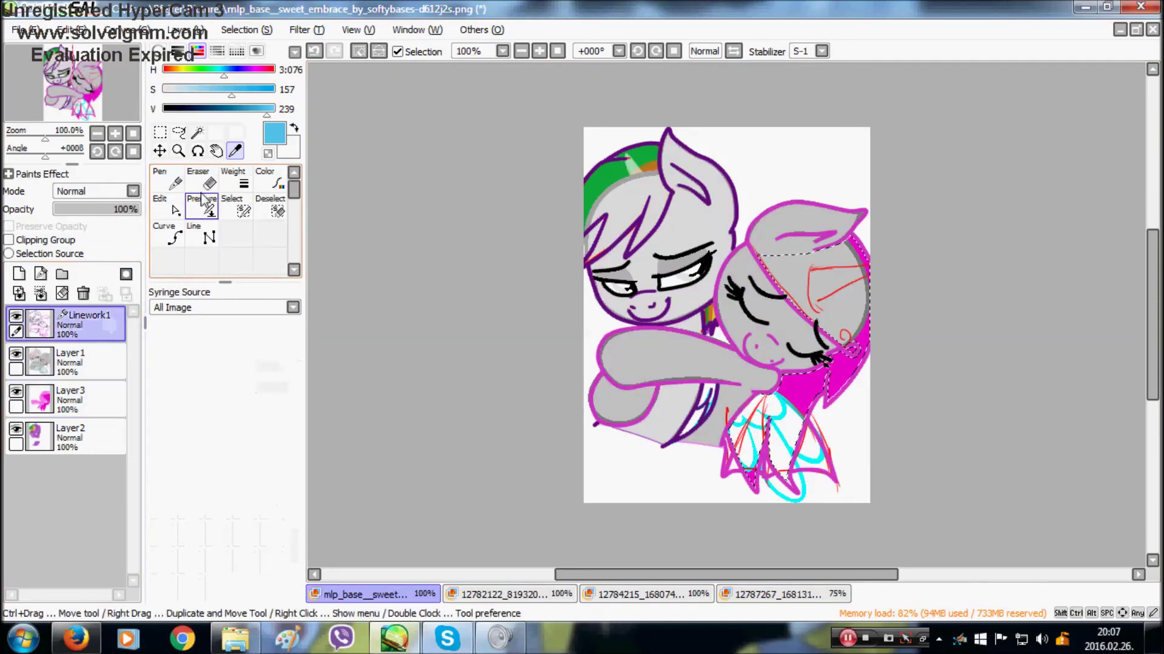
left_click(868, 209)
left_click(167, 236)
left_click(540, 52)
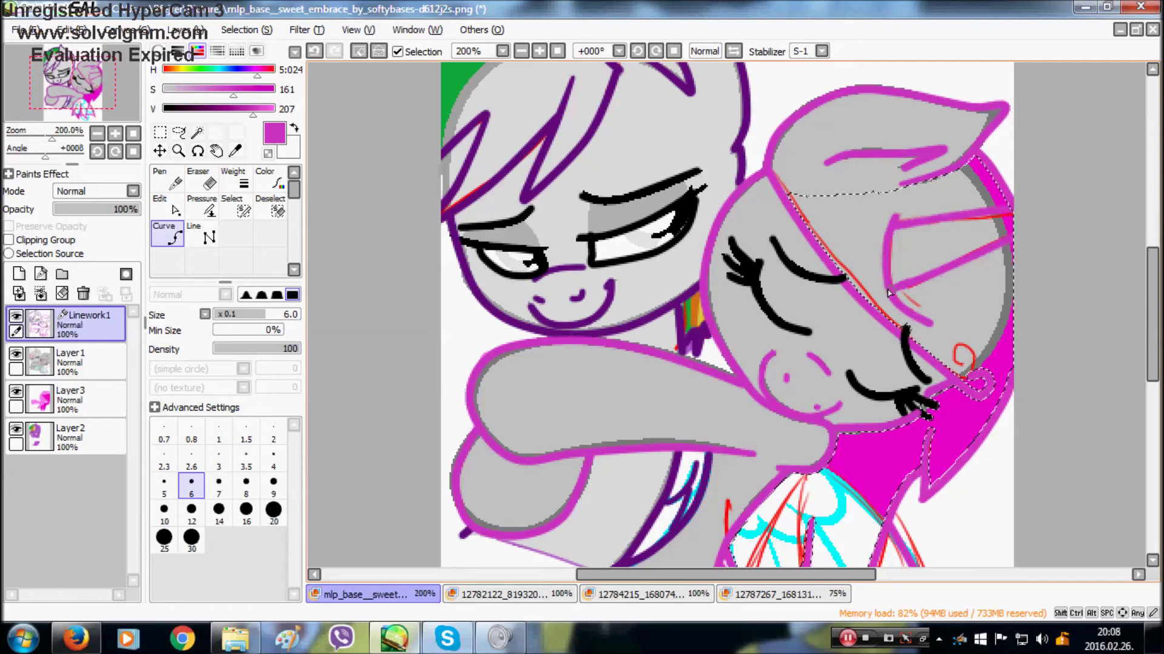
Hide the sketch layer, draw the ridge lines across the horn, and clear the selection
left_click(16, 354)
mouse_move(979, 217)
left_mouse_down()
mouse_move(975, 256)
mouse_move(943, 265)
left_mouse_up()
left_click_drag(909, 226, 913, 277)
left_click_drag(998, 216, 1003, 236)
left_click(359, 52)
Select all the segments between the horn's ridges with the magic wand
left_click(197, 132)
left_click(1007, 224)
left_click(985, 232)
left_click(955, 240)
left_click(925, 247)
left_click(899, 257)
Fill the selected horn segments on Layer3 with the foreleg's pink using the Pencil at size 500, and deselect
left_click(235, 151)
left_click(515, 388)
left_click(83, 400)
left_click(235, 244)
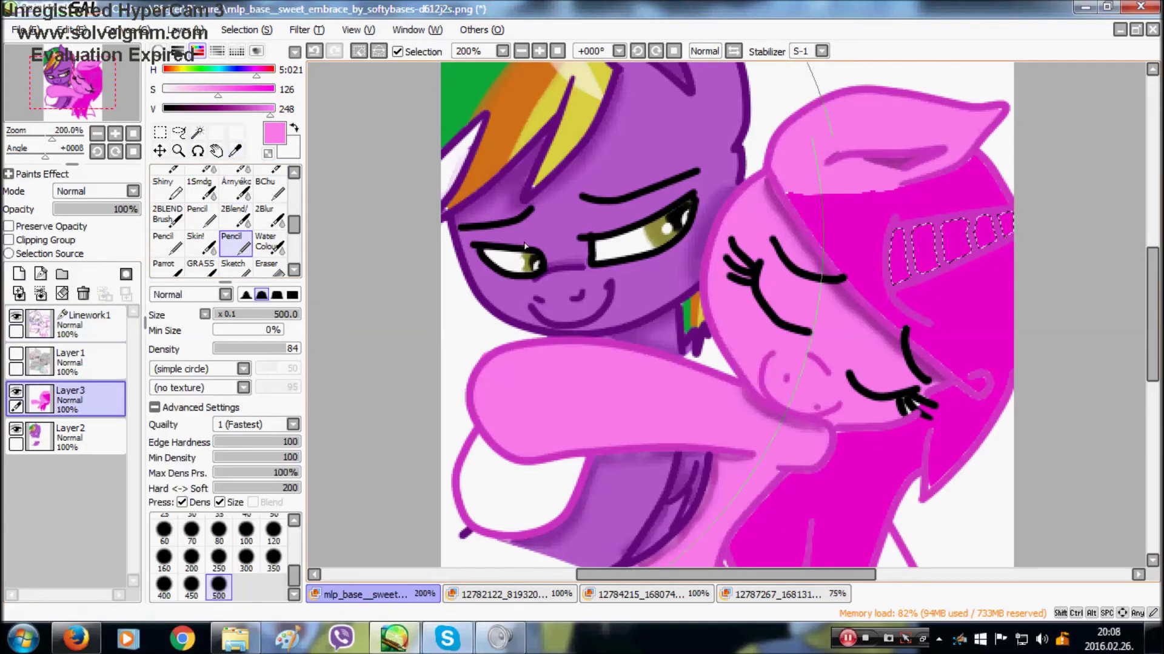
left_click_drag(900, 255, 994, 234)
left_click(359, 51)
left_click(76, 638)
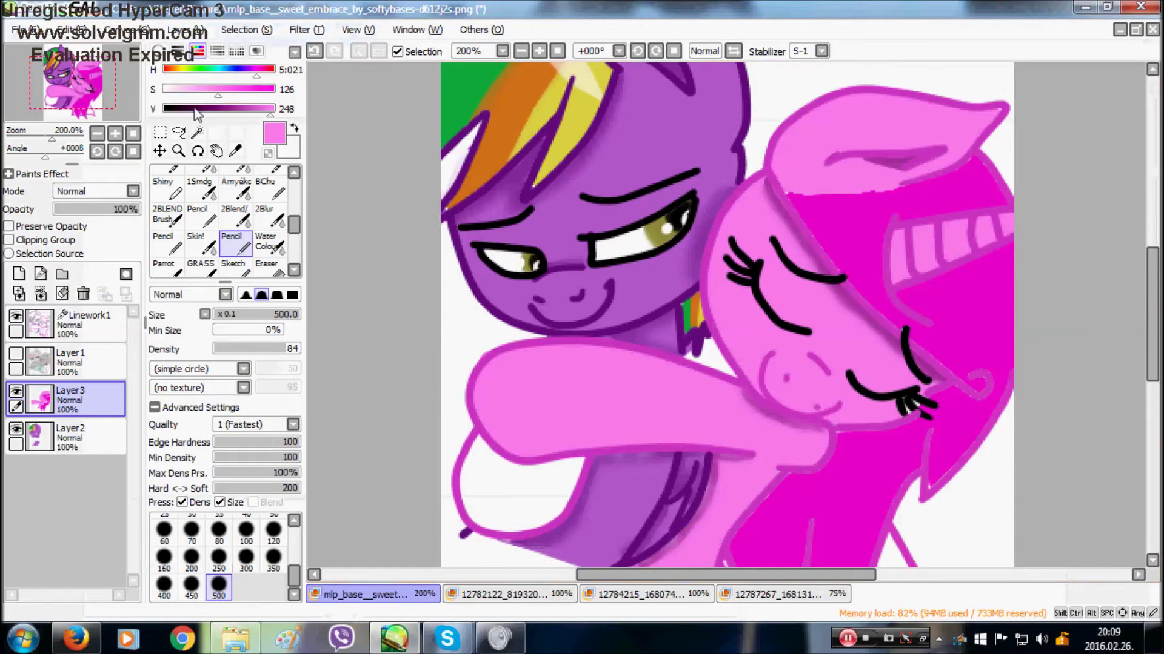
Reselect the magenta mane and sample the light blue mane colour from the reference picture
left_click(921, 347)
left_click(727, 597)
left_click(235, 151)
left_click(790, 150)
left_click(395, 595)
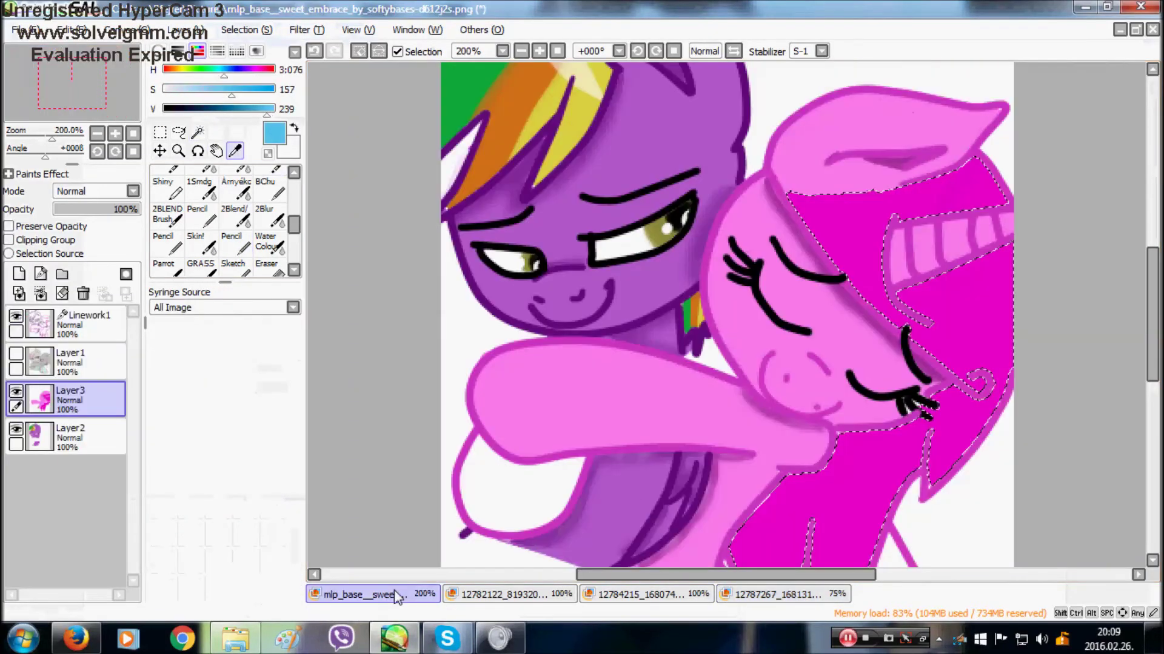
Paint the mane beside the face and the hanging strands light blue with the Pencil at size 30
left_click(236, 216)
scroll(538, 88, "down", 2)
left_click(236, 244)
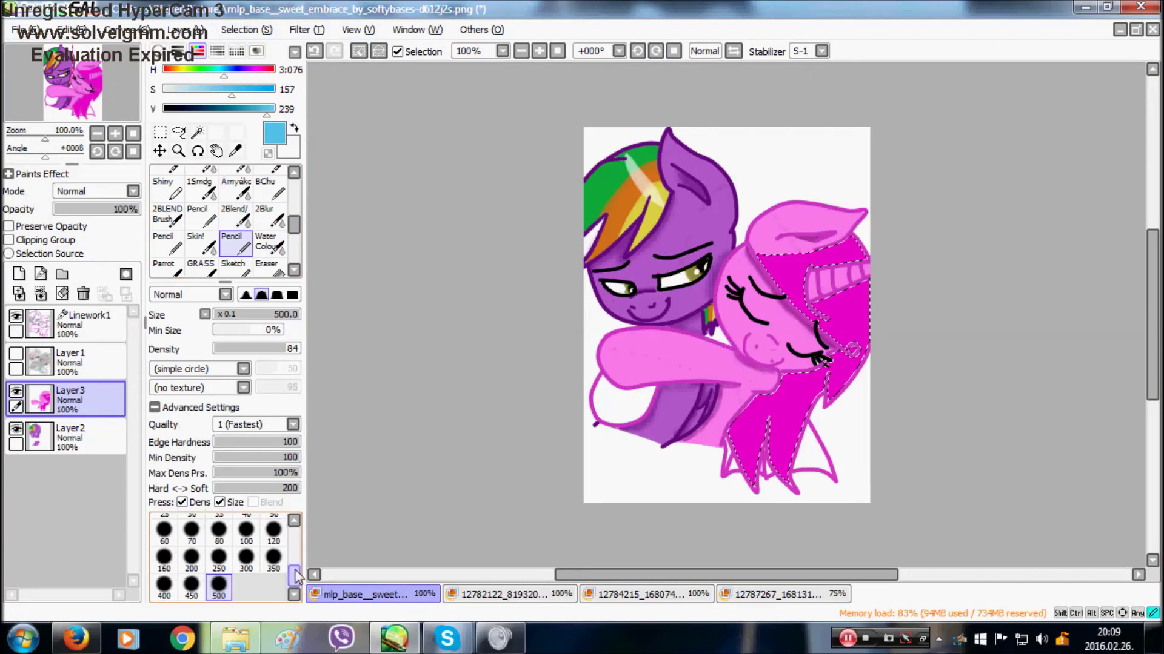
scroll(297, 575, "up", 2)
left_click(274, 553)
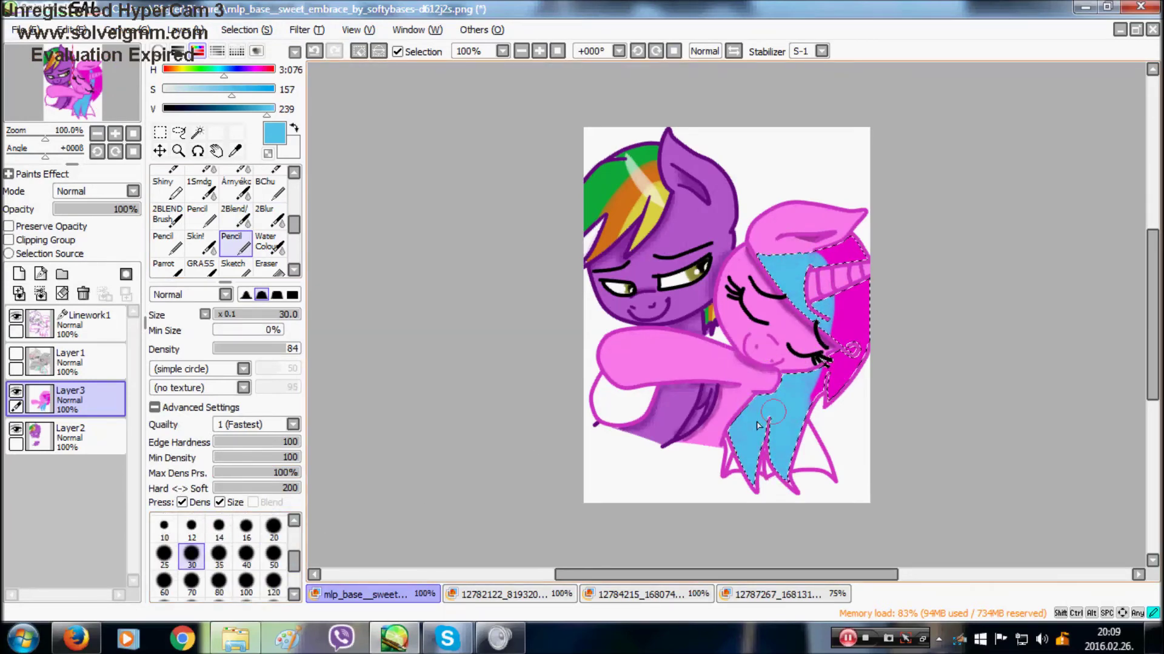
Sample the violet from the reference mane and paint a stripe along the mane's inner edge with the Pencil at size 20
left_click(783, 600)
left_click(235, 151)
left_click(818, 138)
left_click(388, 596)
left_click(236, 244)
left_click(273, 527)
left_click_drag(762, 256, 773, 271)
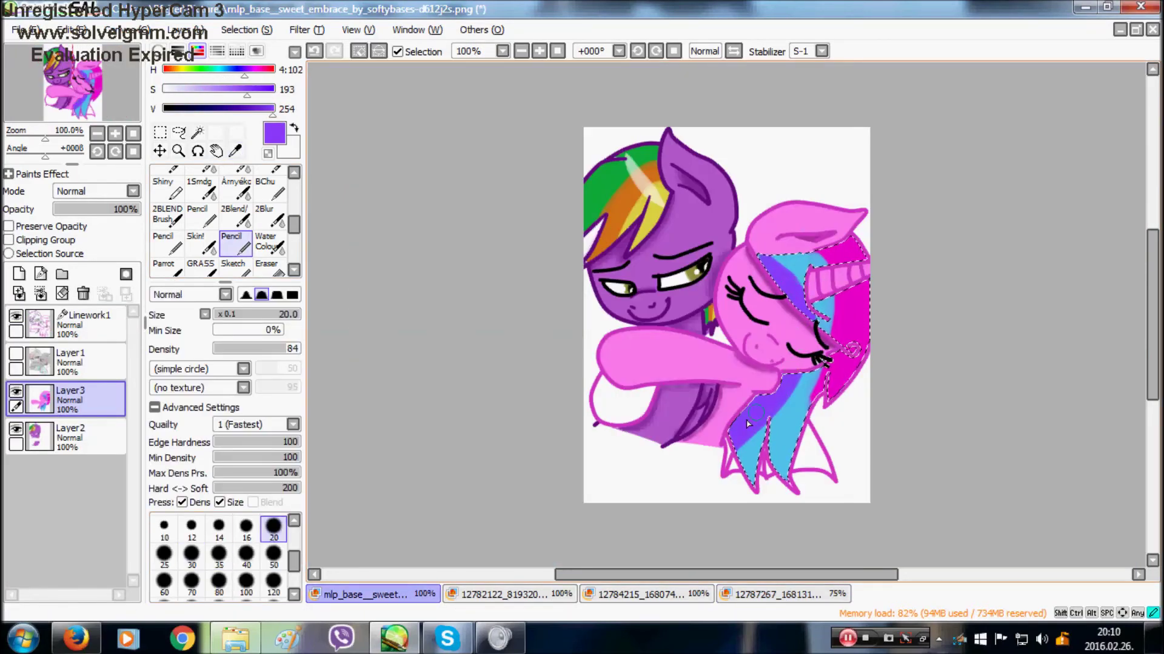
Paint white highlights across the mane on a new layer with the Pencil at size 9, lower its opacity to 52%, merge it into Layer3, and deselect
left_click(18, 274)
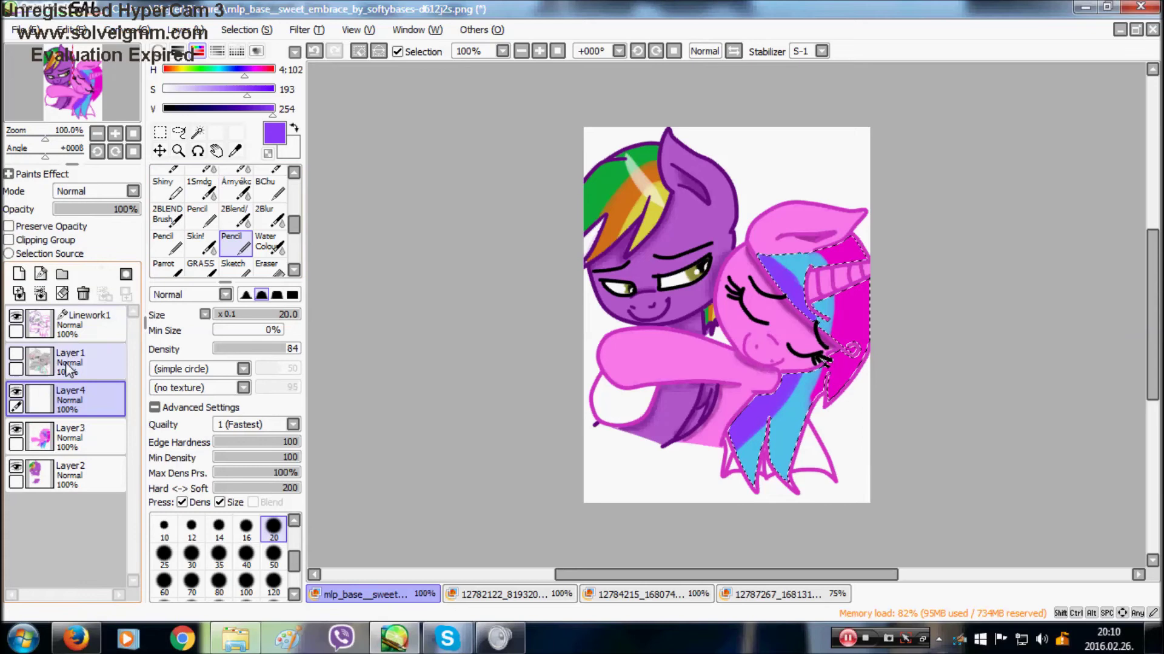
mouse_move(294, 227)
left_mouse_down()
mouse_move(294, 214)
mouse_move(294, 228)
left_mouse_up()
left_click(163, 90)
left_click(273, 110)
left_click_drag(294, 561, 293, 547)
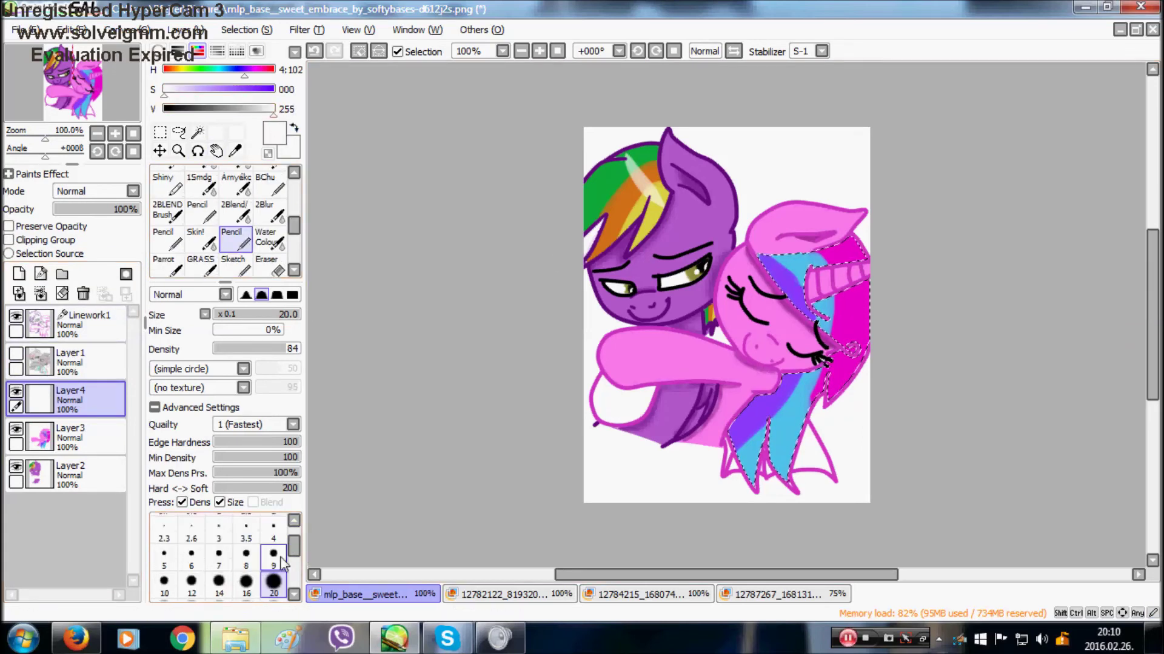
left_click(83, 294)
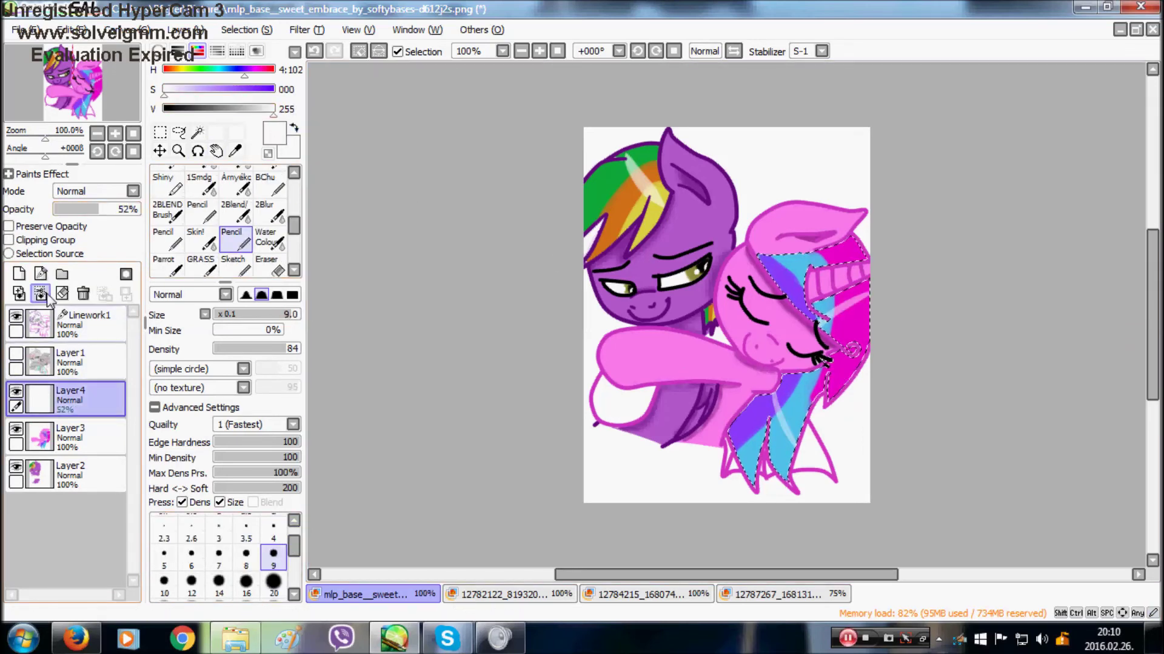
key("ctrl+d")
Select the pink pony's uncoloured lower hoof and fill it with the foreleg's pink using the Pencil
left_click(197, 131)
left_click(628, 400)
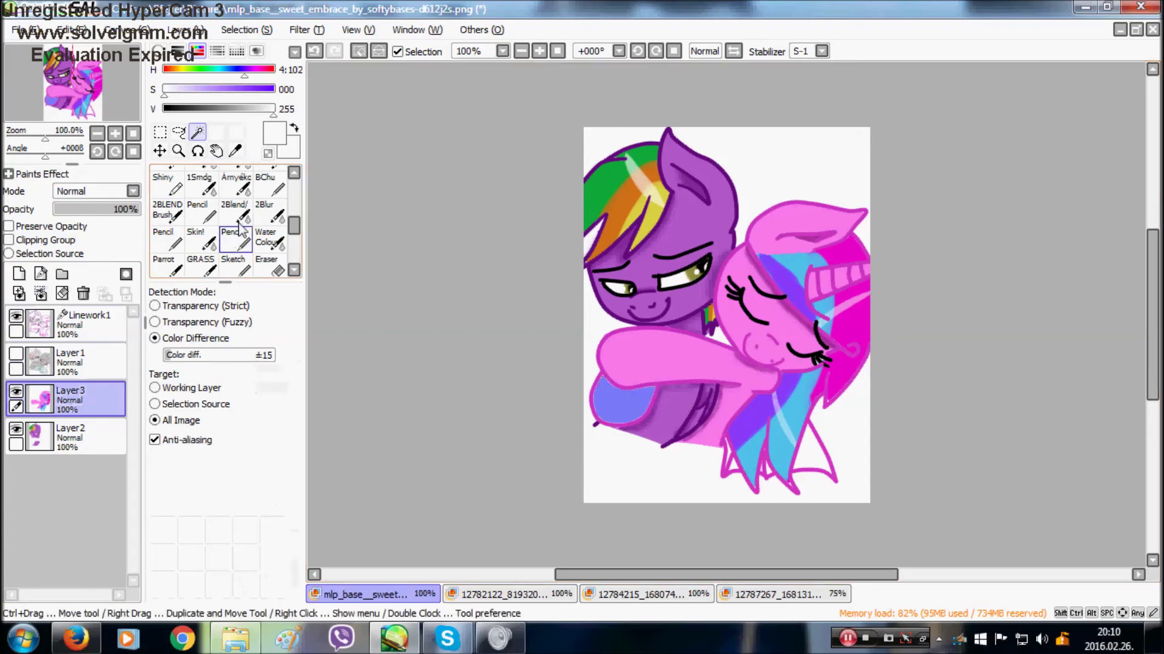
left_click(235, 240)
left_click(652, 367, "alt")
left_click_drag(637, 393, 646, 413)
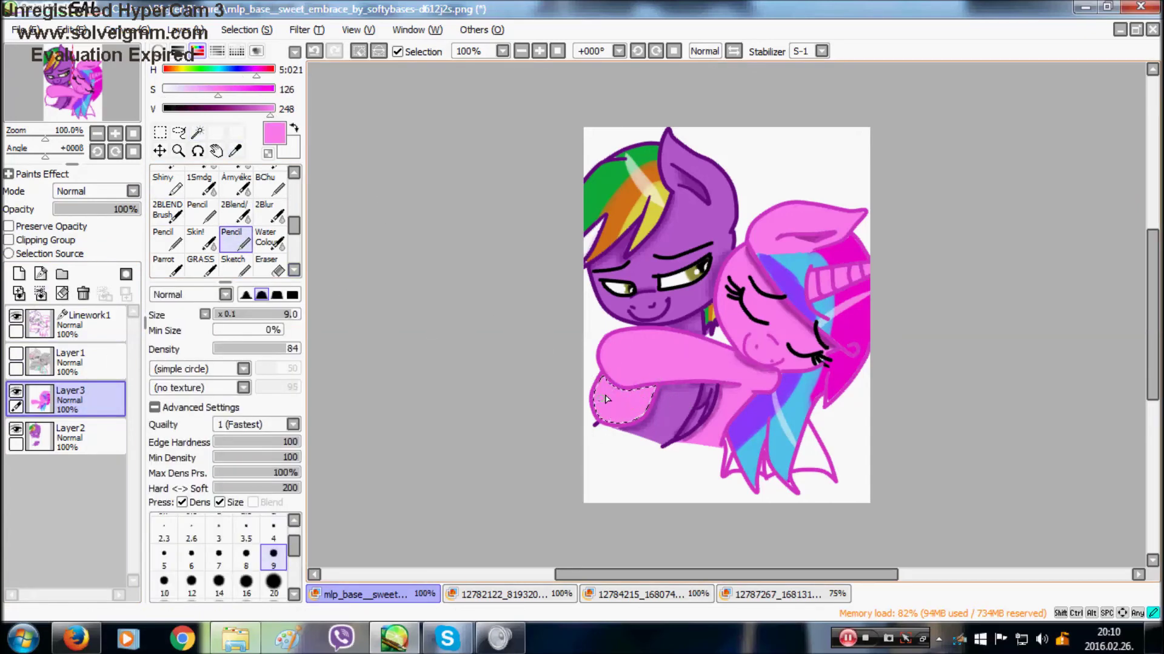
Shade the lower hoof beneath the foreleg in darker magenta with the Pencil at size 6, and soften it with the 2Blend brush
left_click(191, 557)
left_click(227, 110)
left_click(235, 151)
left_click(539, 51)
left_click(539, 51)
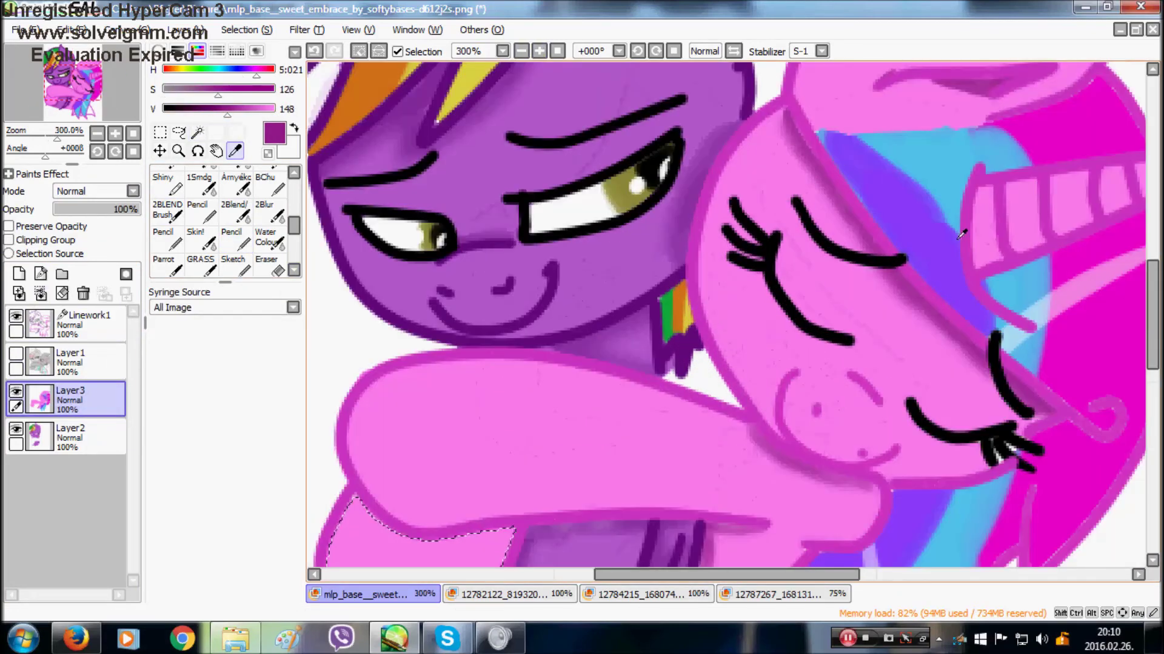
left_click_drag(700, 575, 617, 576)
left_click(1140, 340)
left_click_drag(1153, 333, 1153, 361)
left_click(238, 110)
left_click(236, 240)
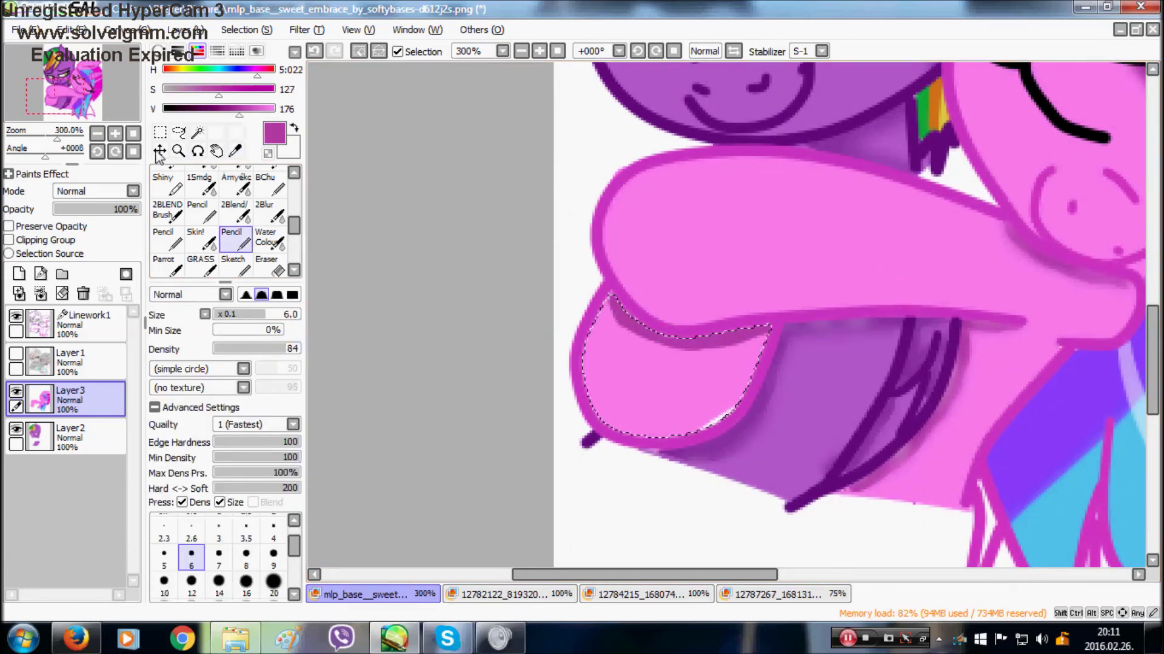
key("b")
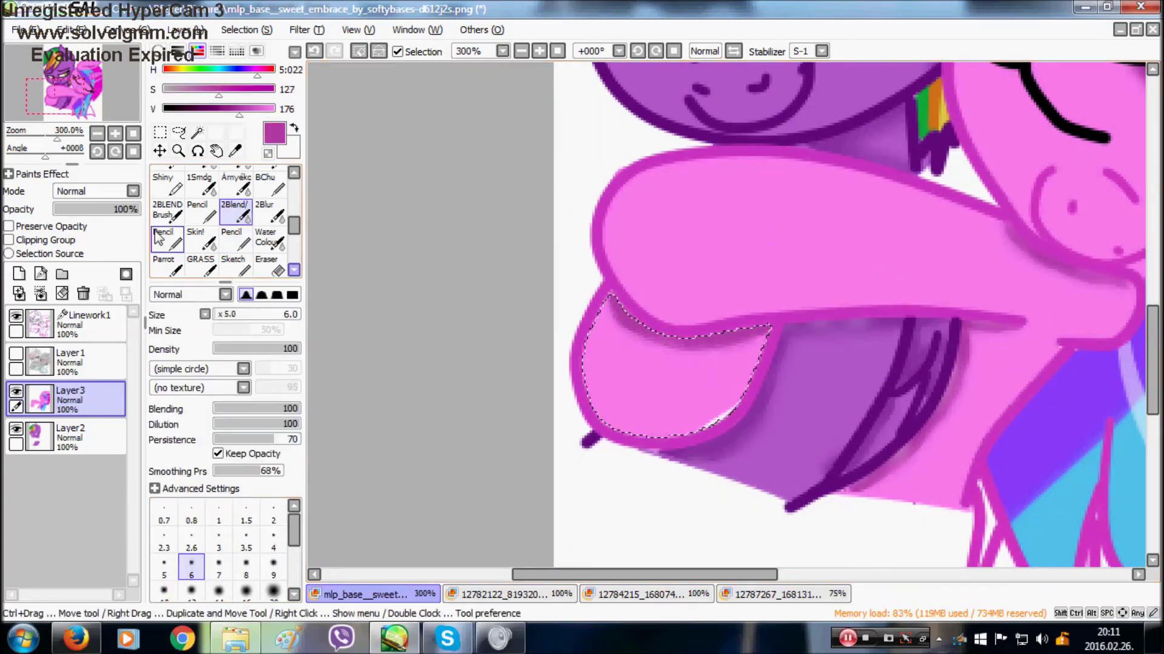
Cover the white gap at the hoof's lower edge with the body's pink using the Pencil, and deselect
left_click(235, 151)
left_click(691, 387)
left_click(235, 240)
left_click_drag(703, 429, 744, 402)
left_click(197, 132)
left_click(359, 51)
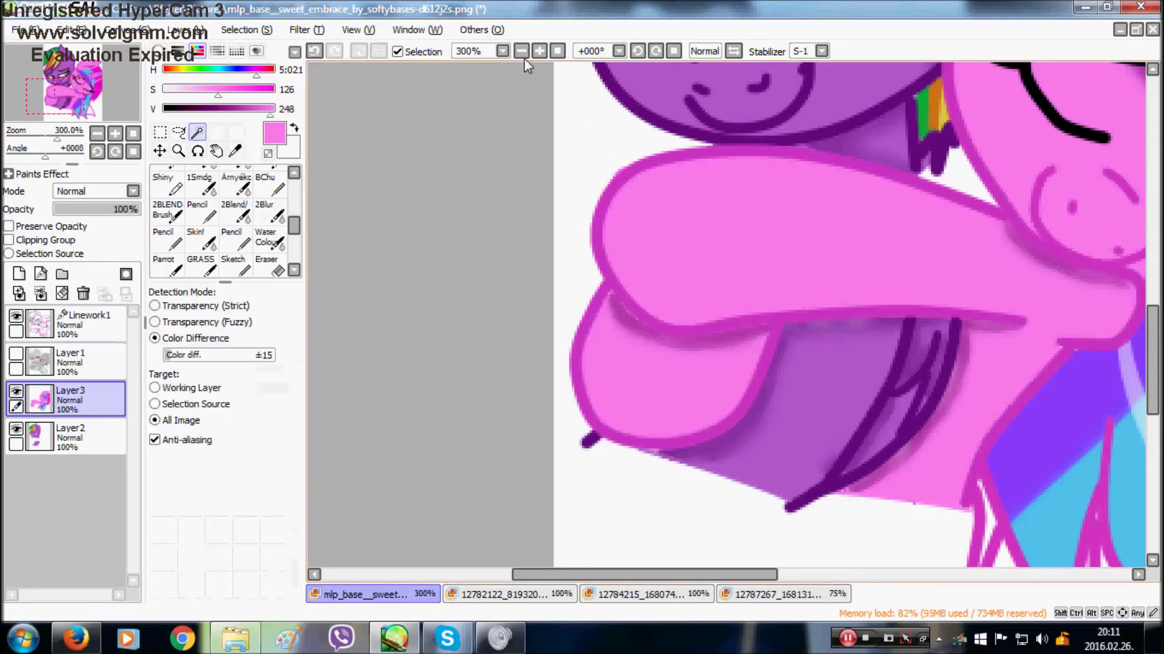
Check the drawing with the Layer1 sketch toggled on and off, and delete that layer
left_click(557, 51)
left_click(17, 354)
left_click(16, 354)
left_click(75, 366)
left_click(83, 294)
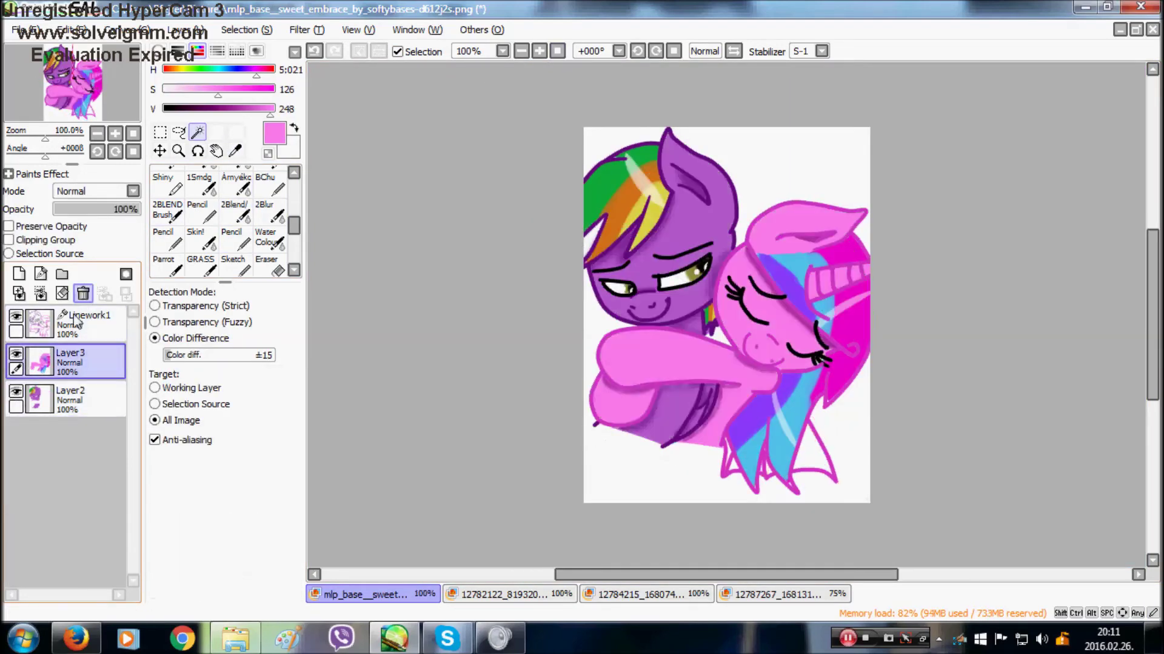
Select the white gaps around the hanging mane tips, fill them with the body's pink using the Color brush at size 500, and deselect
scroll(799, 455, "up", 2)
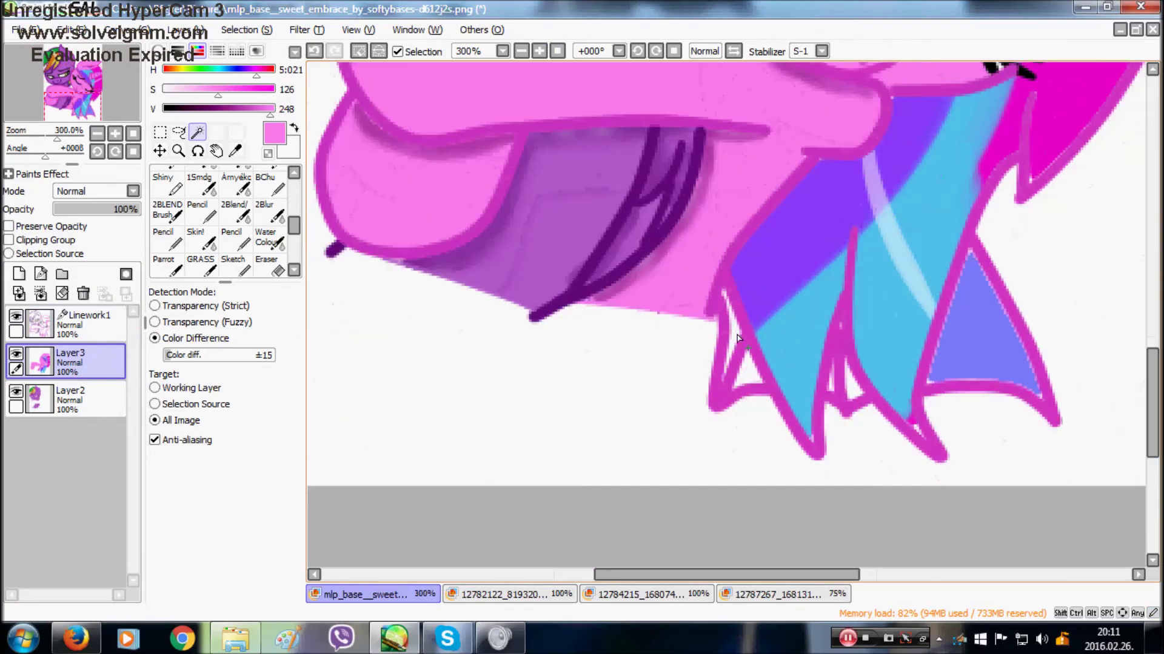
left_click_drag(294, 233, 294, 192)
left_click(237, 207)
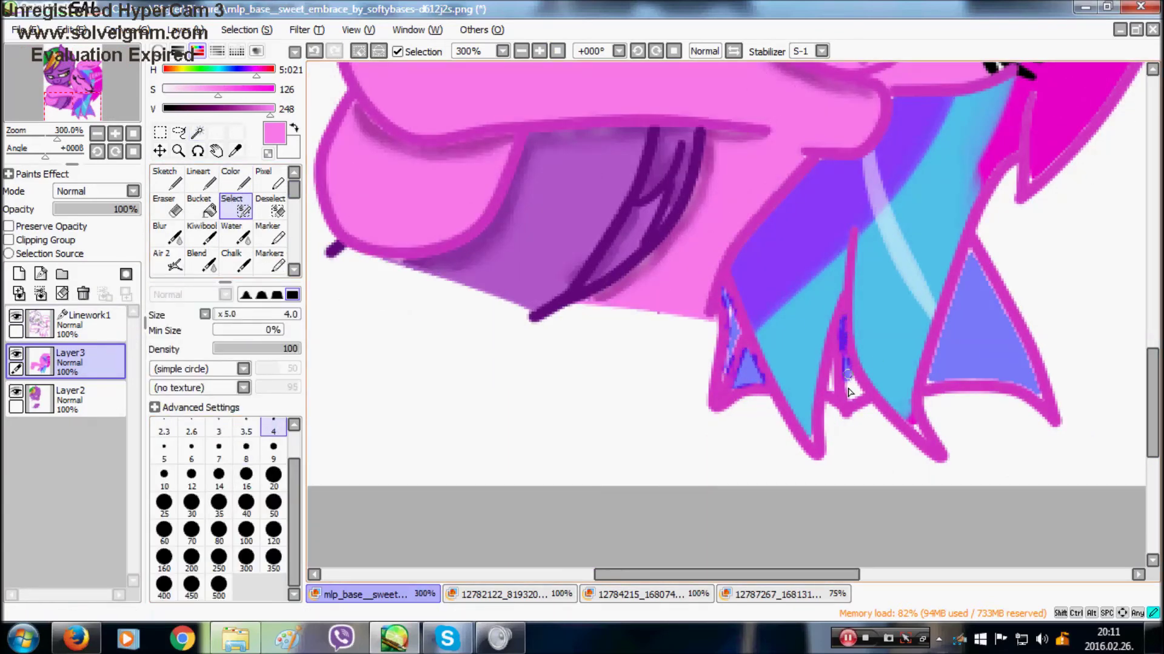
left_click_drag(860, 394, 864, 406)
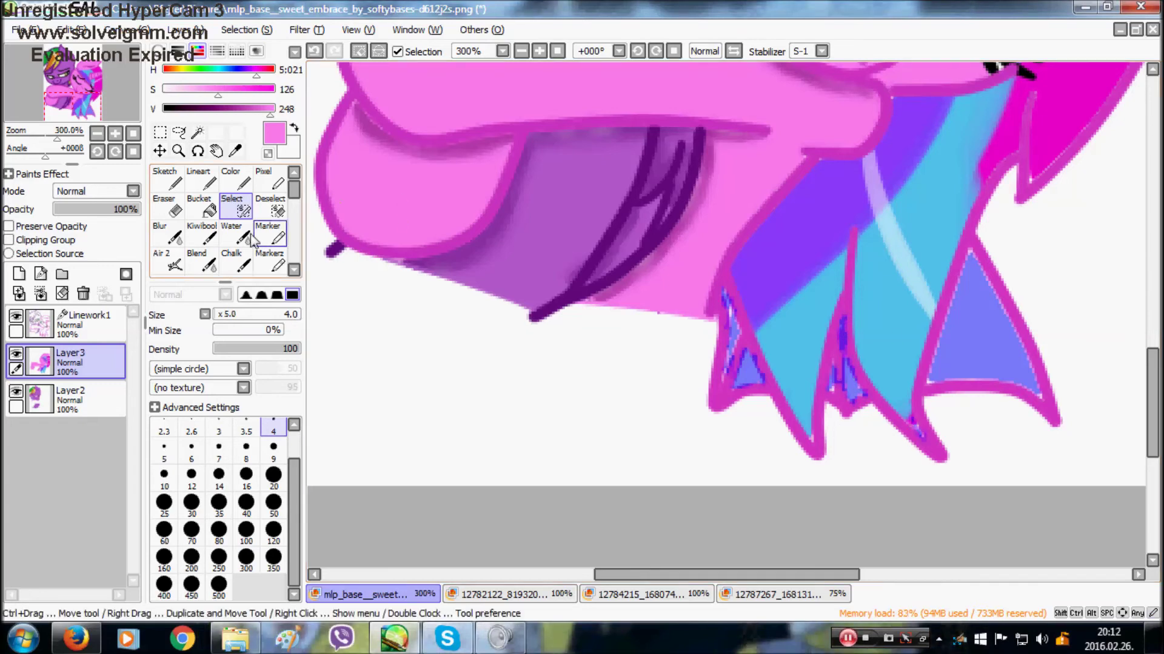
left_click(235, 179)
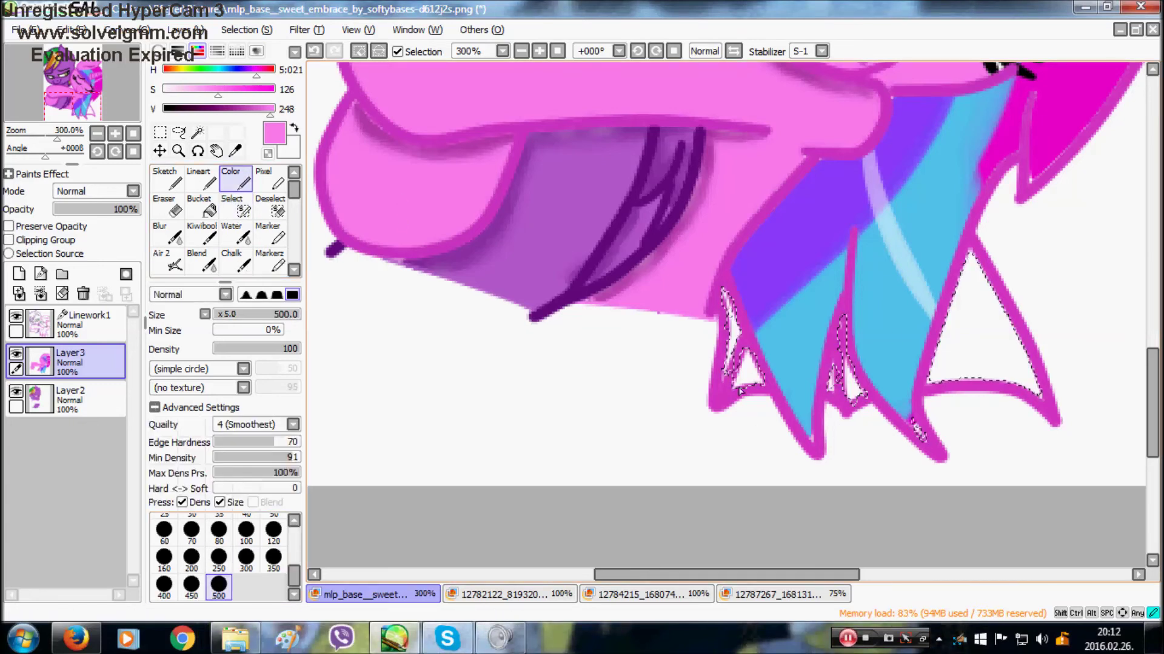
left_click(359, 53)
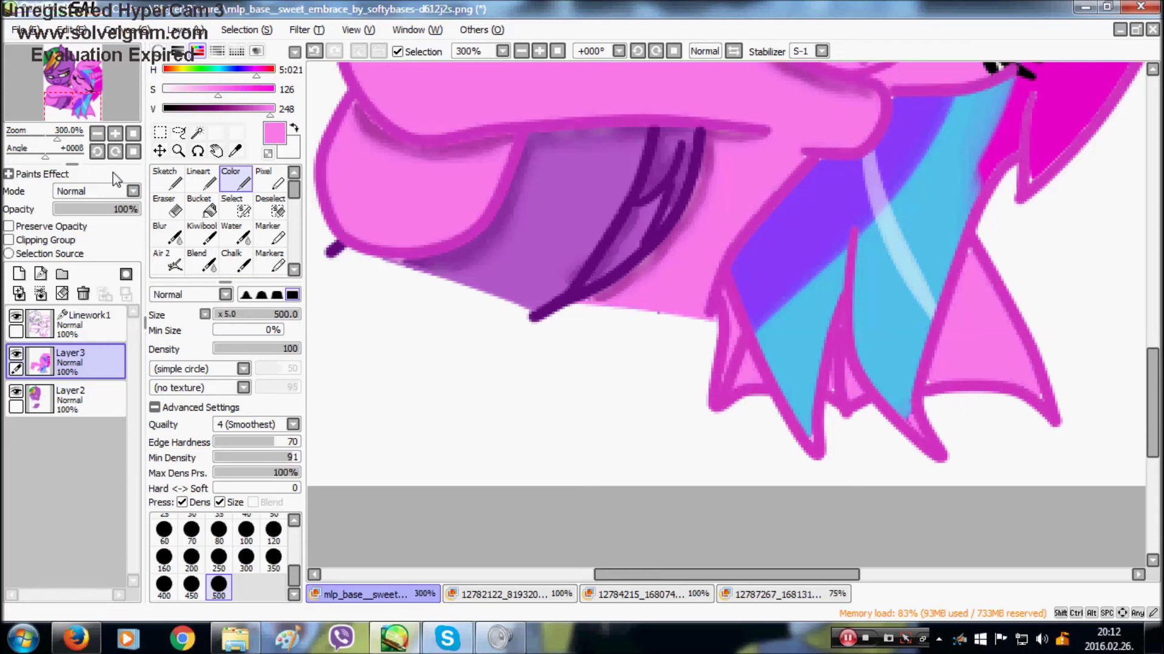
Shade the pink area beside the hanging mane strands in a darker magenta with a smaller Color brush
left_click(235, 151)
left_click(361, 109)
left_click(235, 179)
left_click_drag(294, 576, 294, 559)
left_click(273, 537)
key("bracketleft")
key("bracketleft")
key("bracketleft")
key("bracketleft")
key("bracketleft")
key("bracketleft")
key("bracketleft")
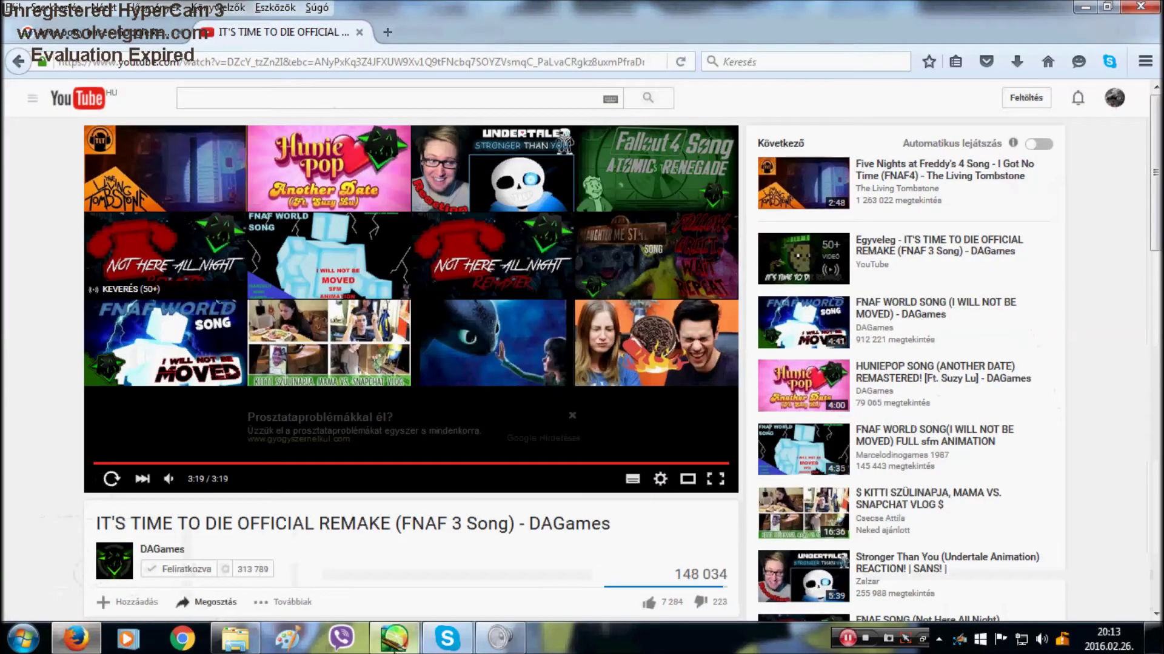
Soften the shading beside the hanging mane strands with the 2Blend brush at size 6
left_click(175, 206)
scroll(197, 212, "down", 3)
left_click(235, 212)
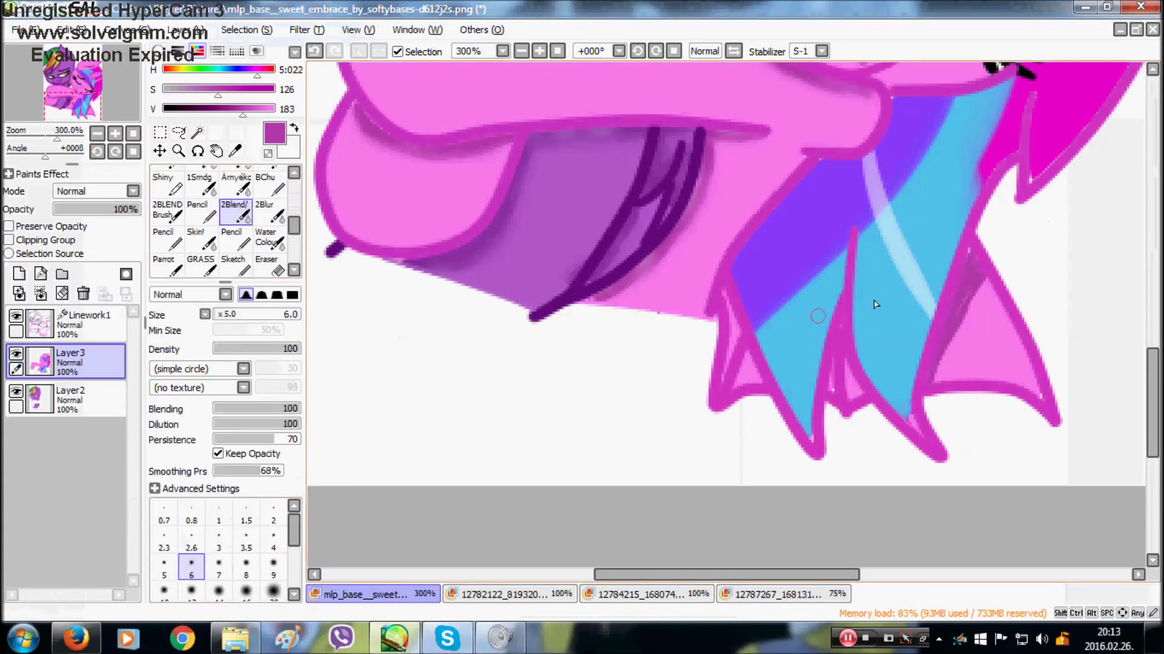
left_click(555, 51)
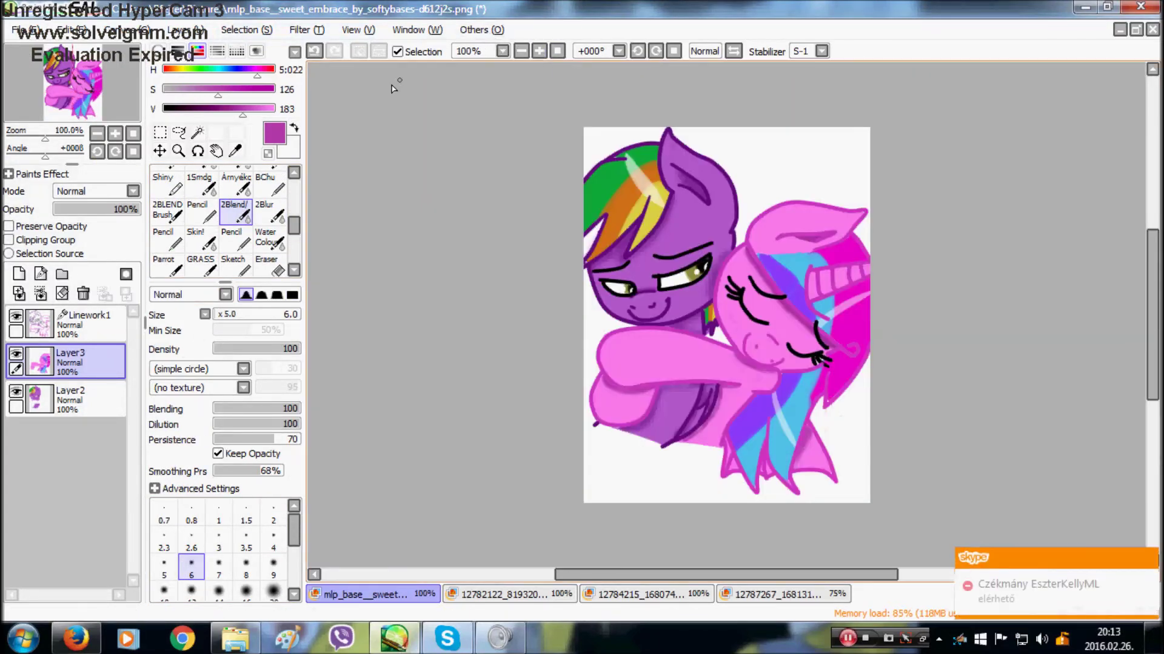
Merge the linework and Layer3 down into Layer2, and add a new layer beneath the merged artwork
left_click(85, 324)
left_click(41, 294)
left_click(41, 294)
left_click(19, 274)
left_click_drag(63, 327, 62, 365)
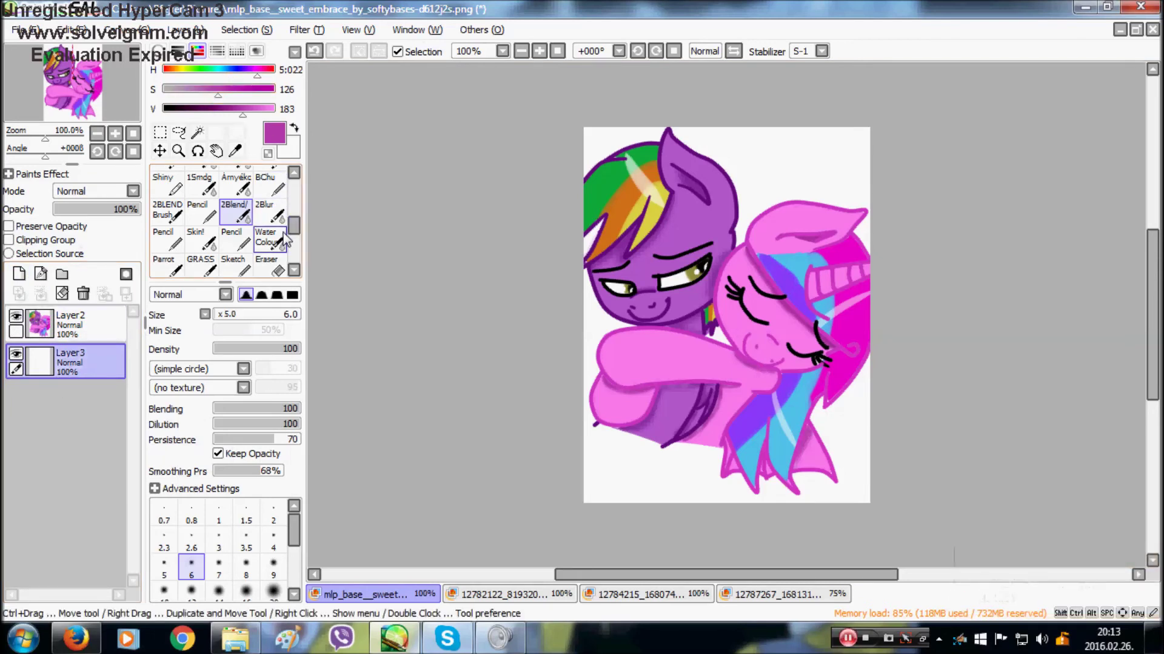
scroll(273, 545, "down", 5)
left_click(274, 534)
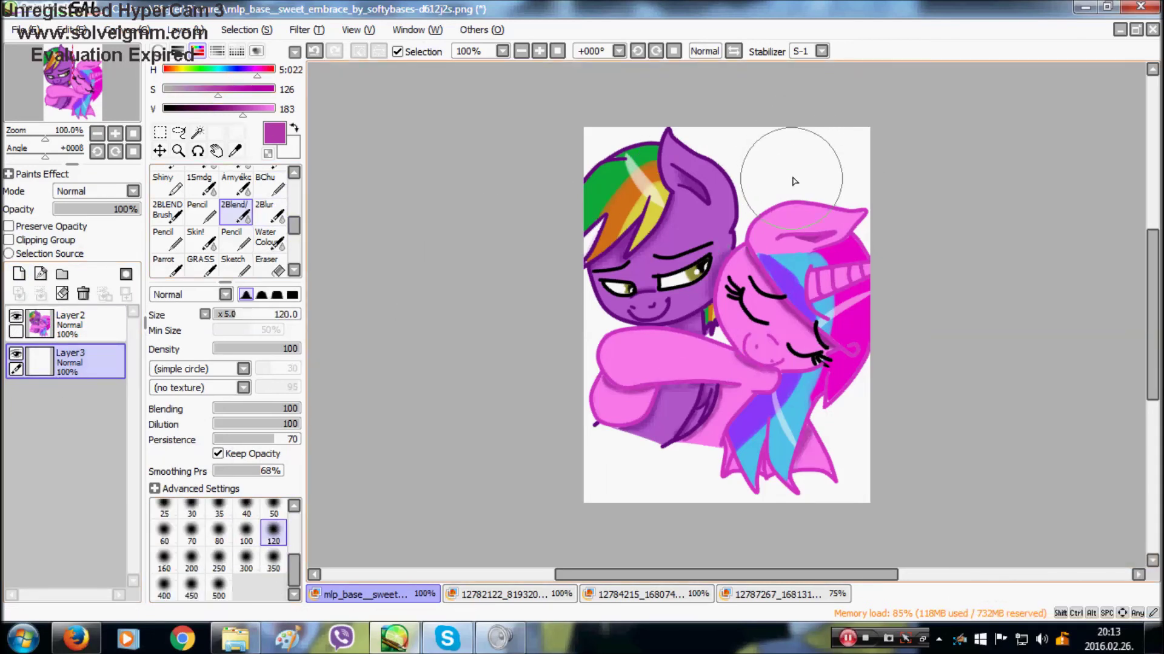
left_click(235, 239)
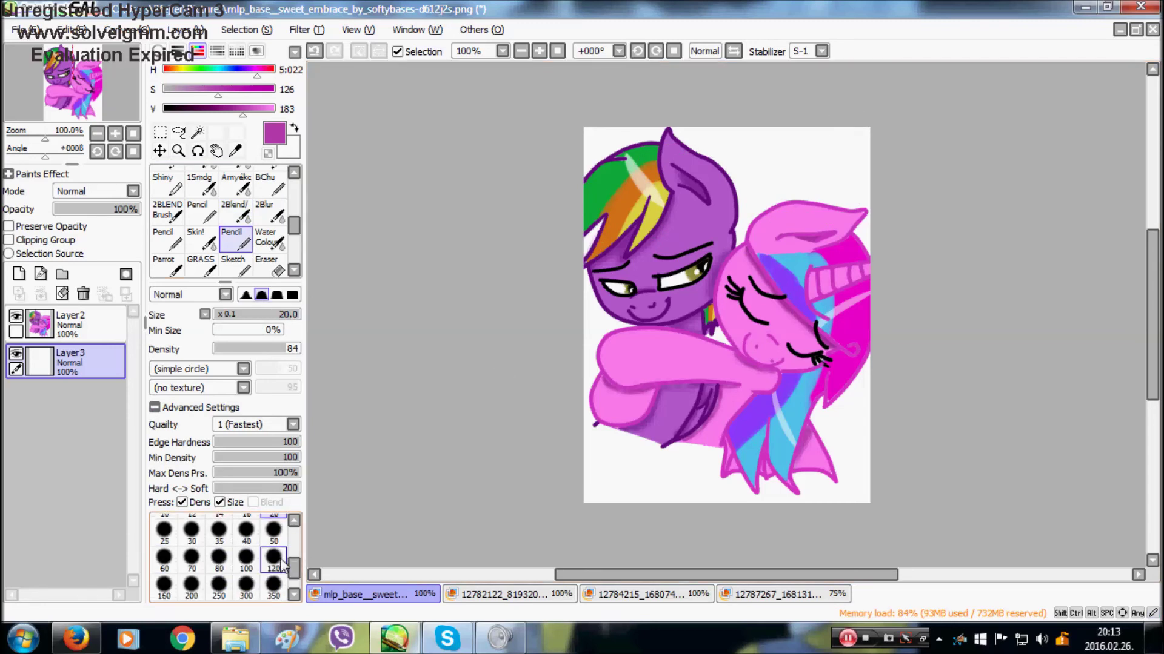
left_click_drag(813, 174, 812, 163)
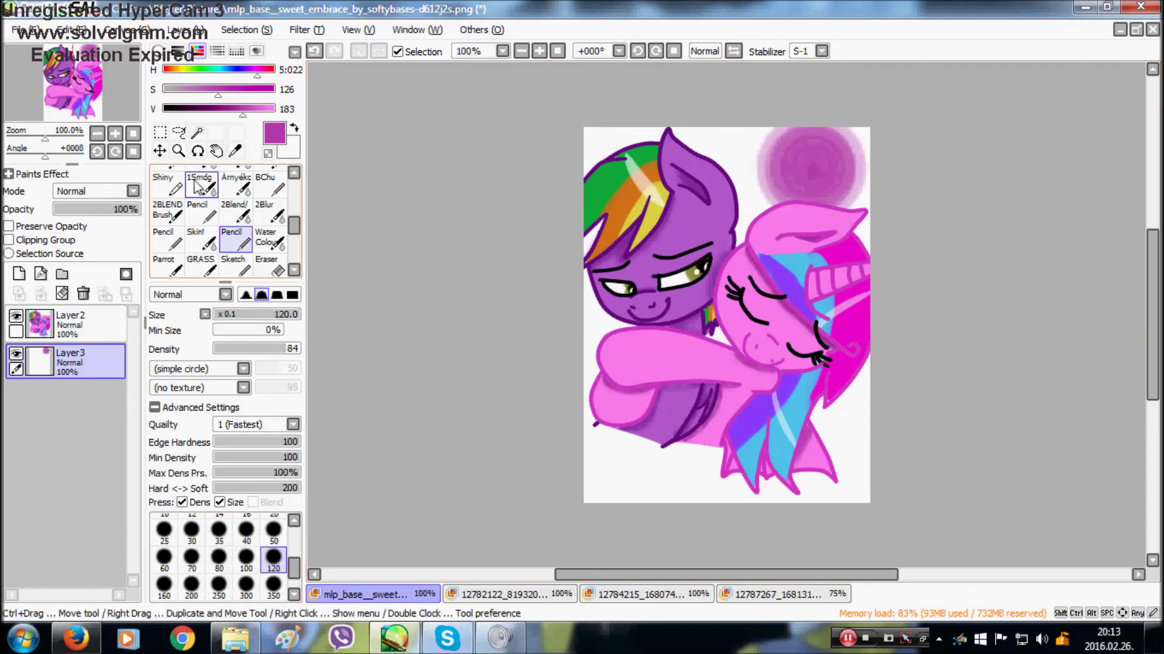
left_click(236, 152)
left_click(696, 322)
left_click(235, 239)
mouse_move(765, 161)
left_mouse_down()
mouse_move(760, 173)
mouse_move(788, 164)
left_mouse_up()
key("ctrl+z")
key("ctrl+z")
key("ctrl+z")
key("ctrl+z")
key("ctrl+z")
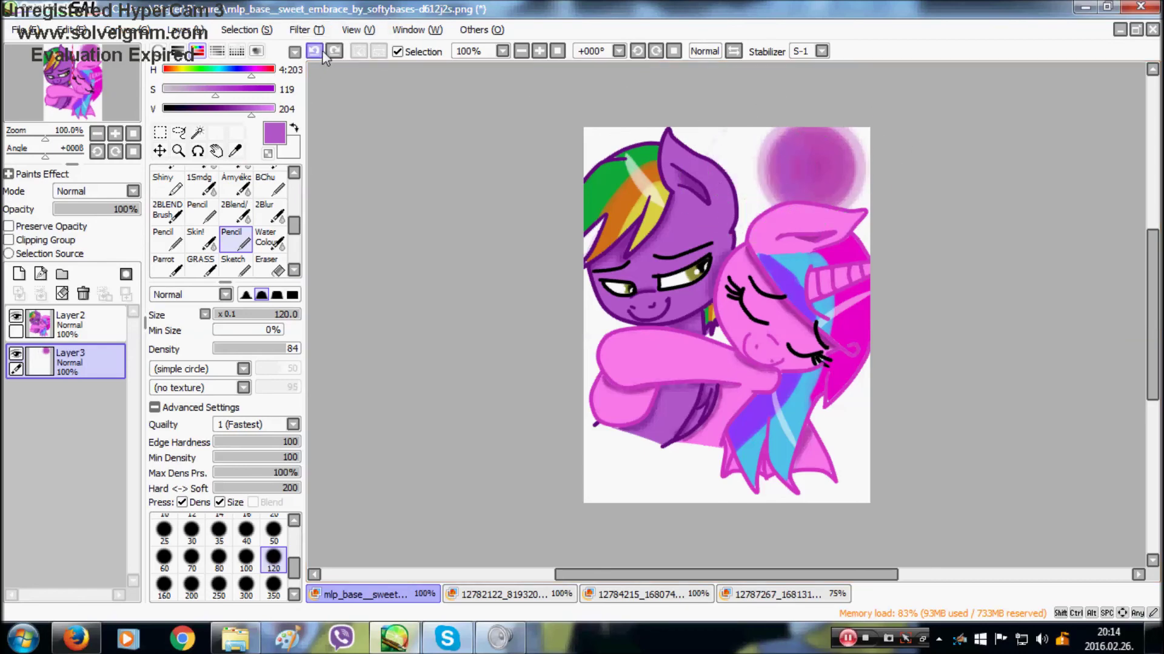
Delete the empty Layer3 beneath the merged artwork
left_click(76, 321)
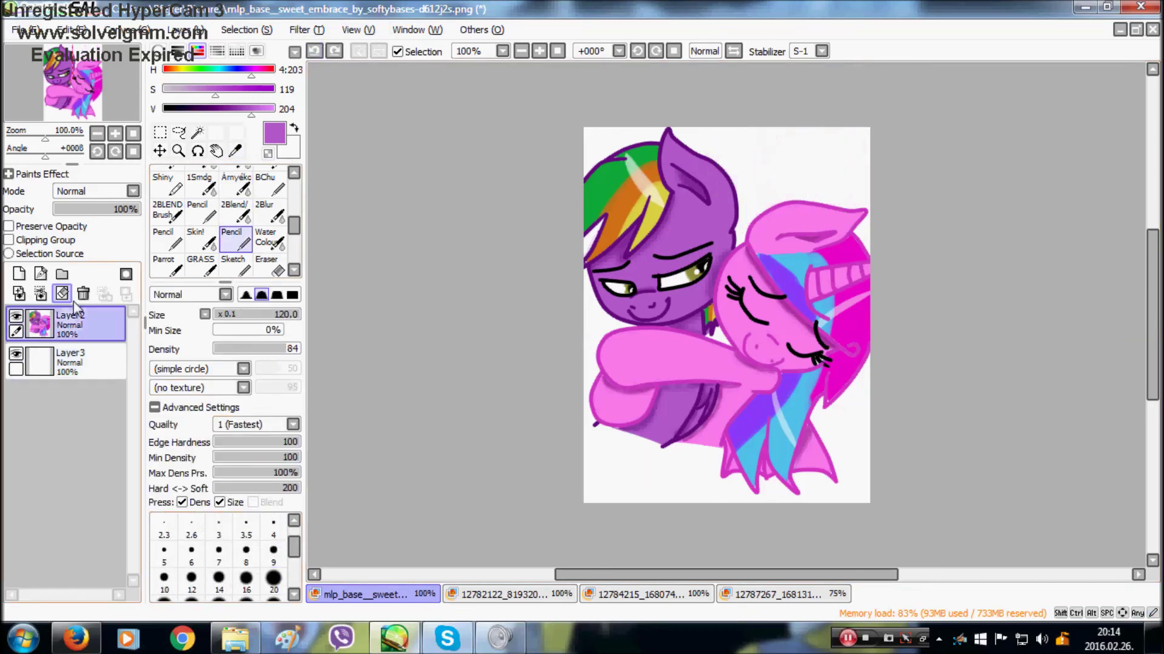
left_click(75, 362)
left_click(83, 294)
Draw a small heart outline above the pink pony with the Pencil brush at size 4, half purple and half magenta
left_click(539, 52)
left_click(539, 52)
left_click_drag(1152, 315, 1152, 254)
left_click(274, 527)
scroll(849, 188, "down", 1)
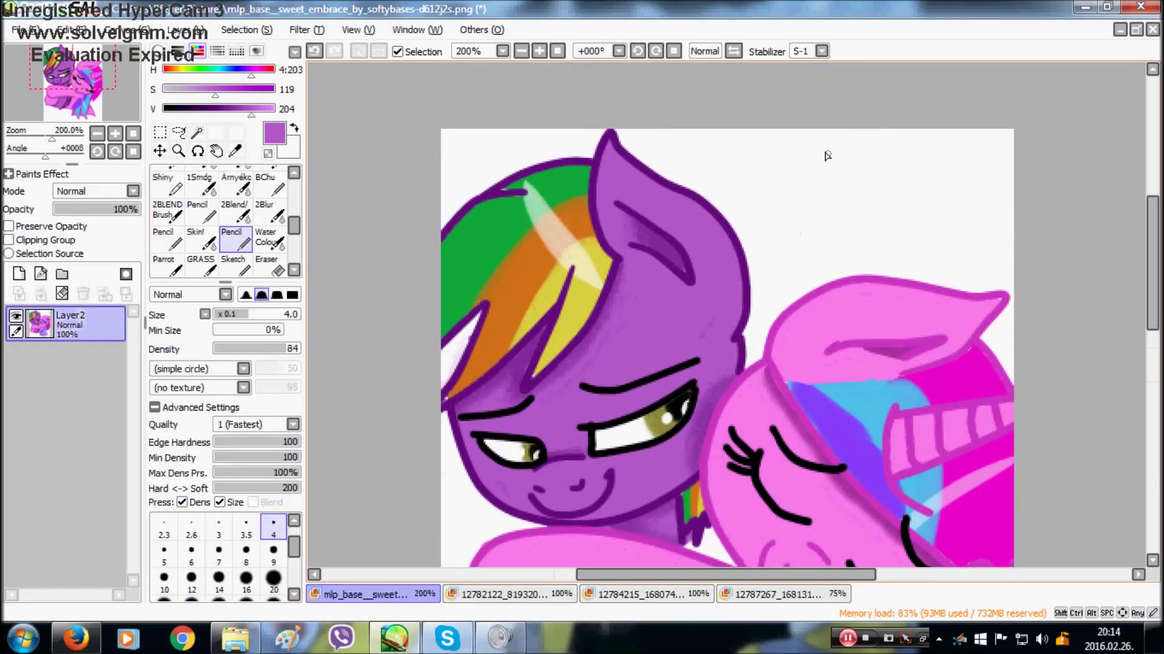
mouse_move(807, 177)
left_mouse_down()
mouse_move(833, 183)
mouse_move(809, 242)
left_mouse_up()
left_click(235, 151)
left_click(903, 279)
left_click(235, 239)
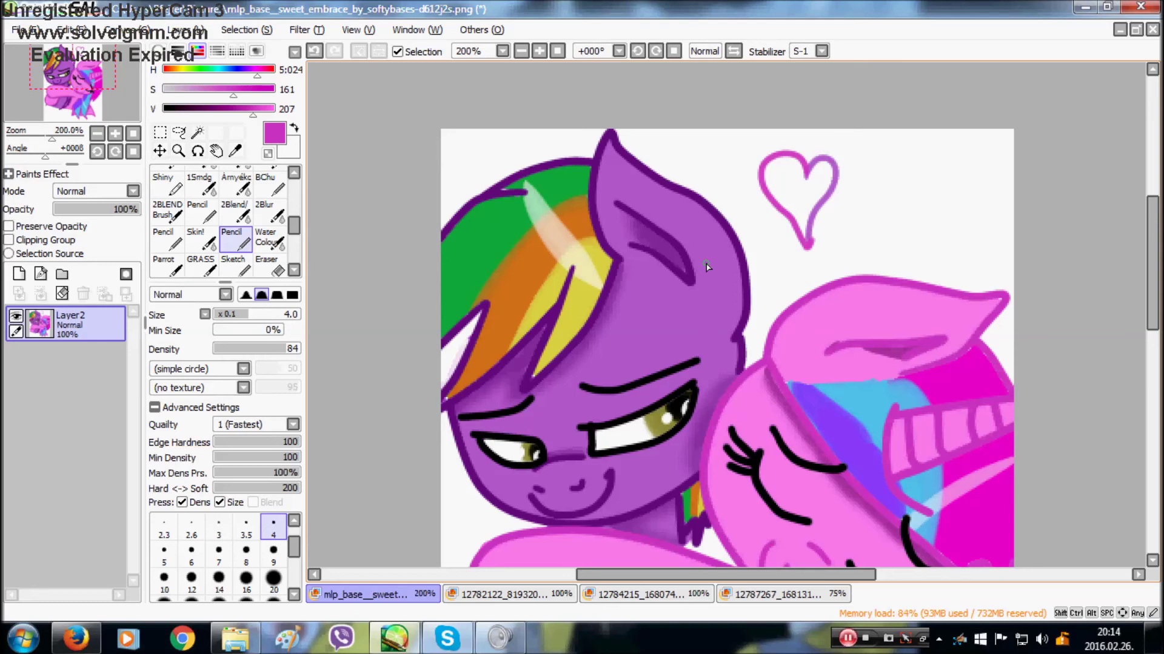
Select the heart's interior, fill one half with magenta and the other with the purple pony's body colour, and deselect
key("w")
left_click(778, 180)
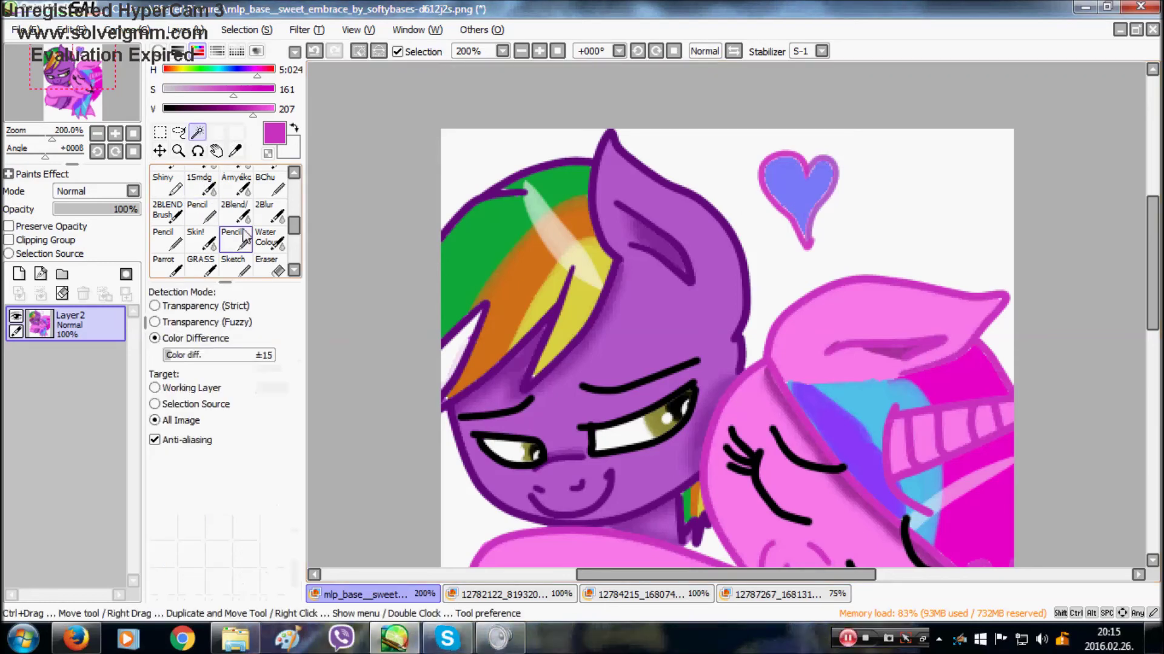
key("n")
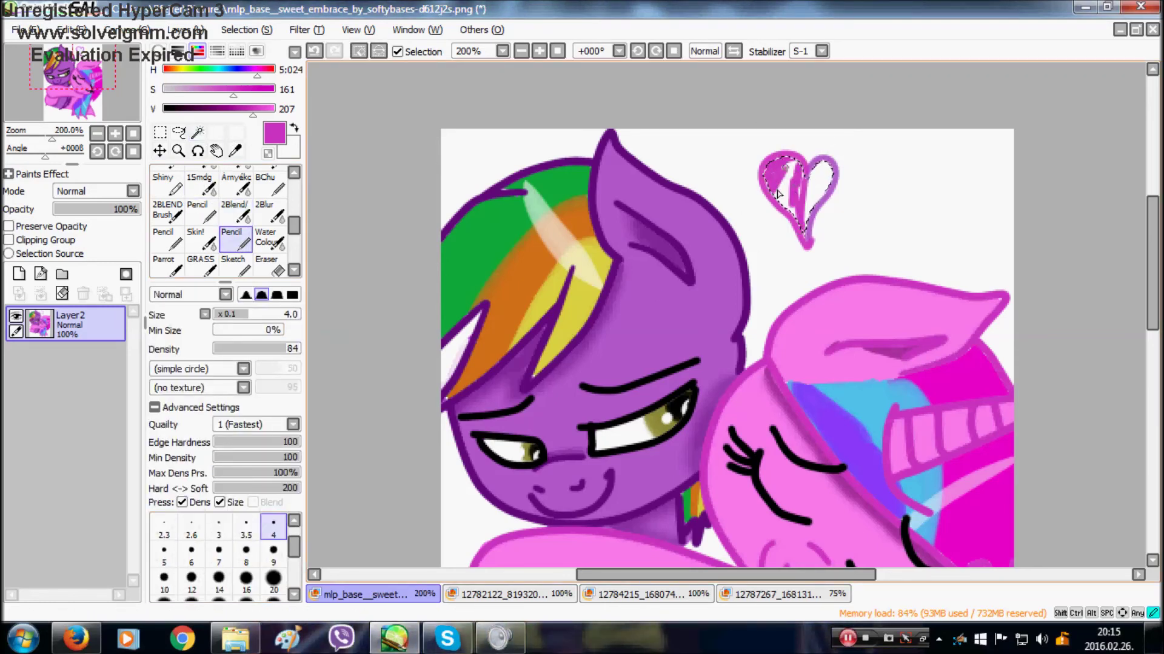
left_click(689, 202, "alt")
left_click_drag(809, 195, 825, 164)
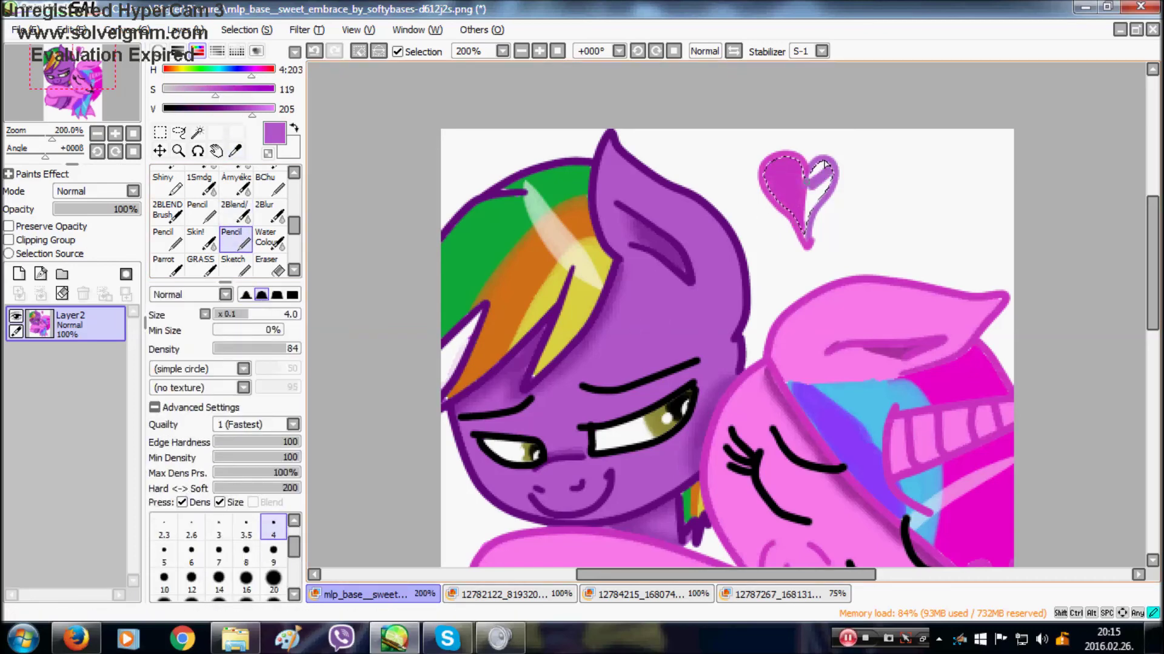
left_click(360, 51)
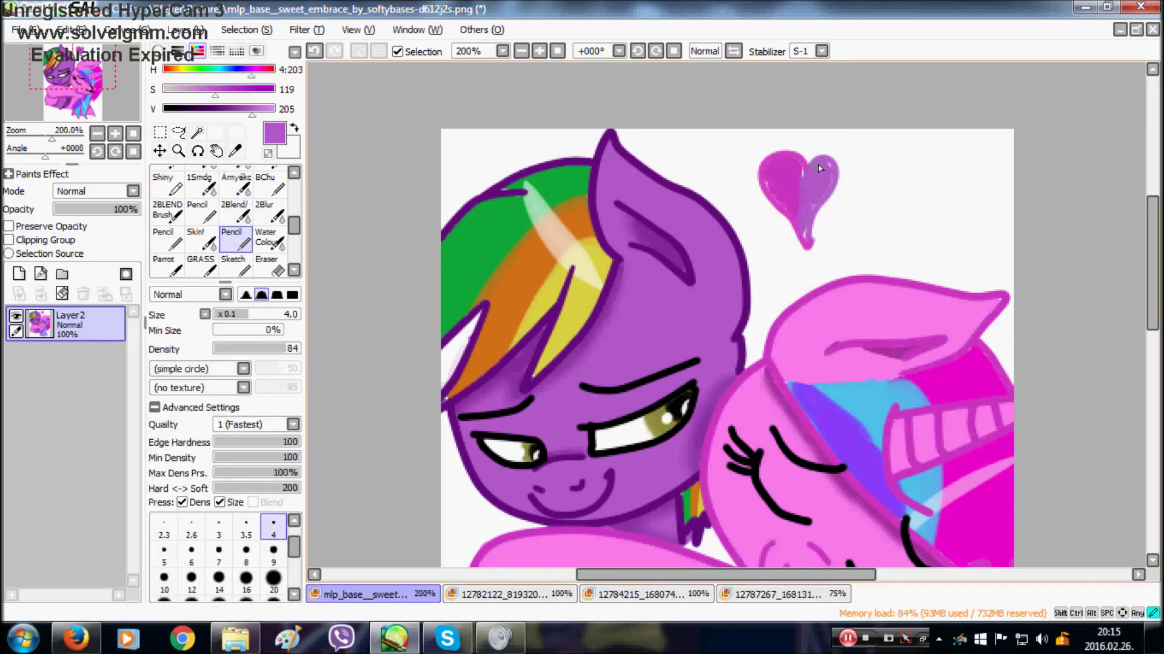
Touch up the remaining pale gaps in the heart's magenta half and undo the last stroke
left_click(800, 164, "alt")
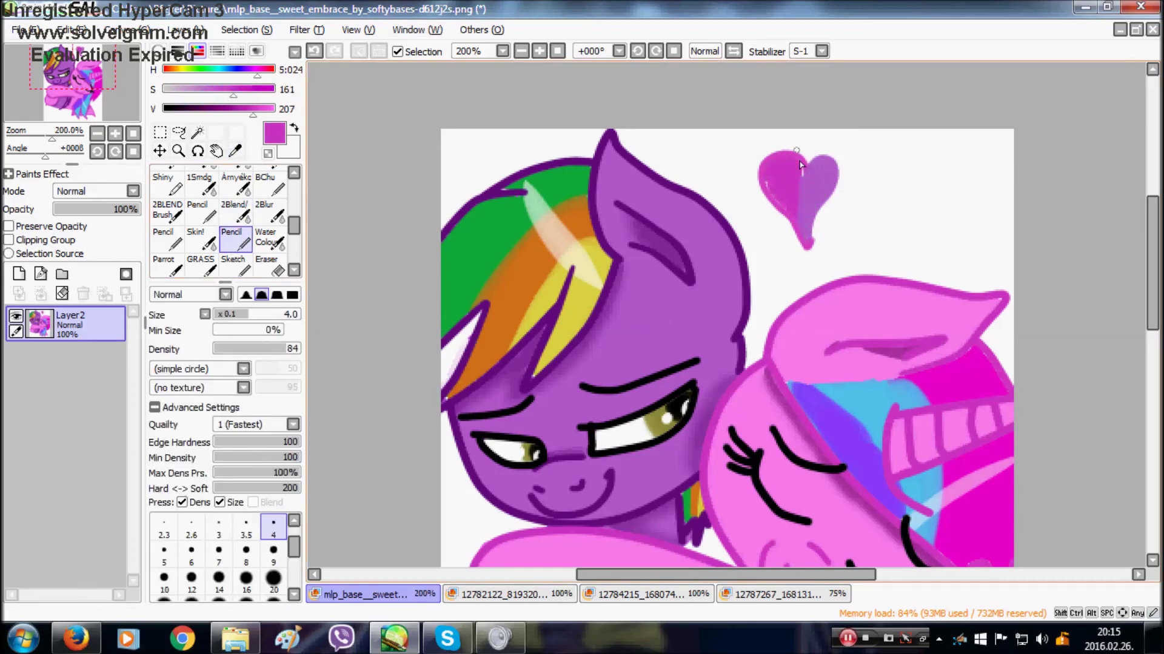
key("ctrl+z")
left_click(523, 52)
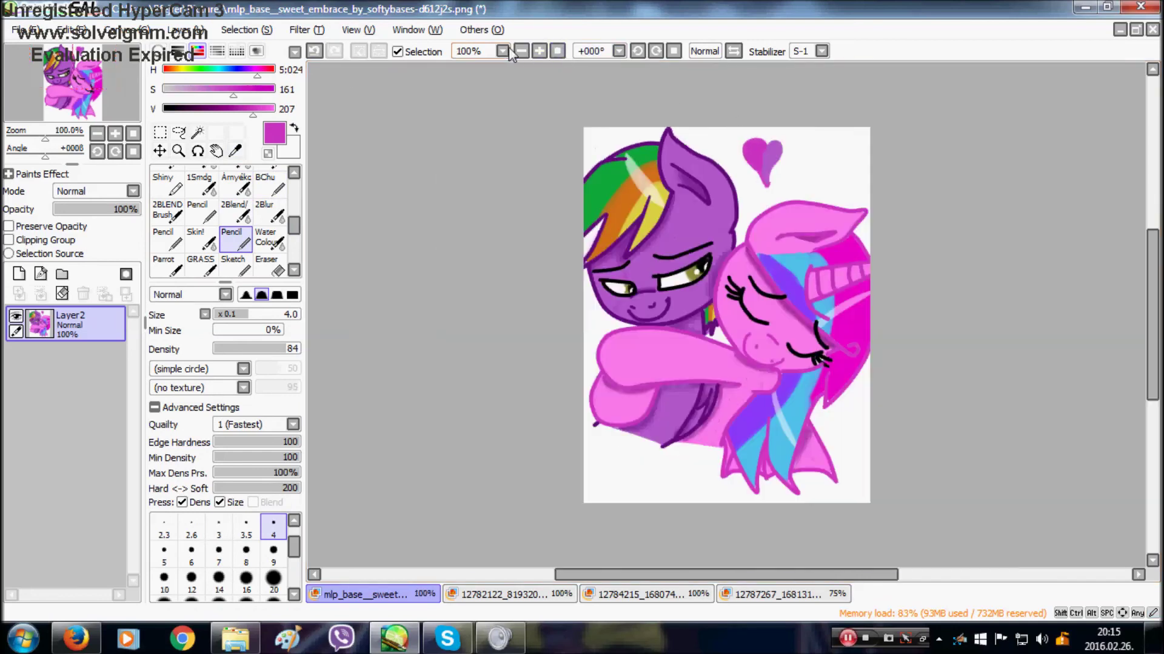
Add a new layer beneath Layer2 and select the whole canvas with the Select brush
left_click(18, 274)
left_click_drag(102, 326, 111, 364)
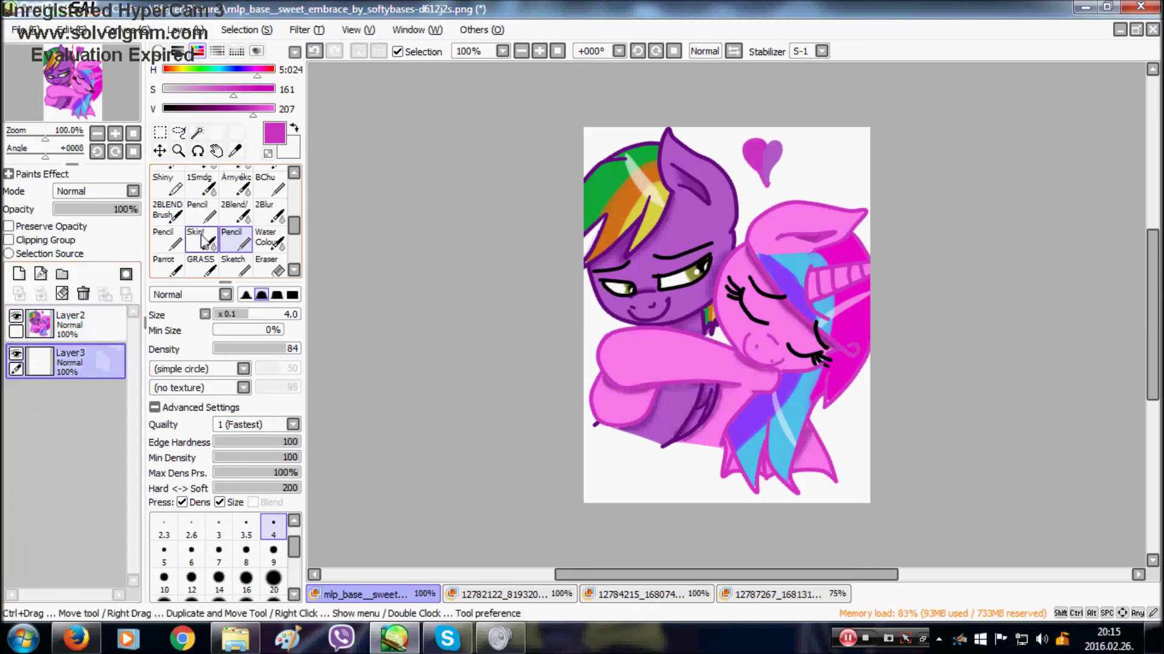
scroll(254, 209, "up", 5)
mouse_move(636, 479)
left_mouse_down()
mouse_move(775, 402)
mouse_move(752, 370)
left_mouse_up()
Fill the selected canvas on Layer3 with light blue, saturation 148 and value 255, using the Color brush at size 500, and deselect
left_click(225, 71)
left_click(258, 90)
left_click_drag(253, 110, 275, 110)
left_click_drag(256, 90, 227, 90)
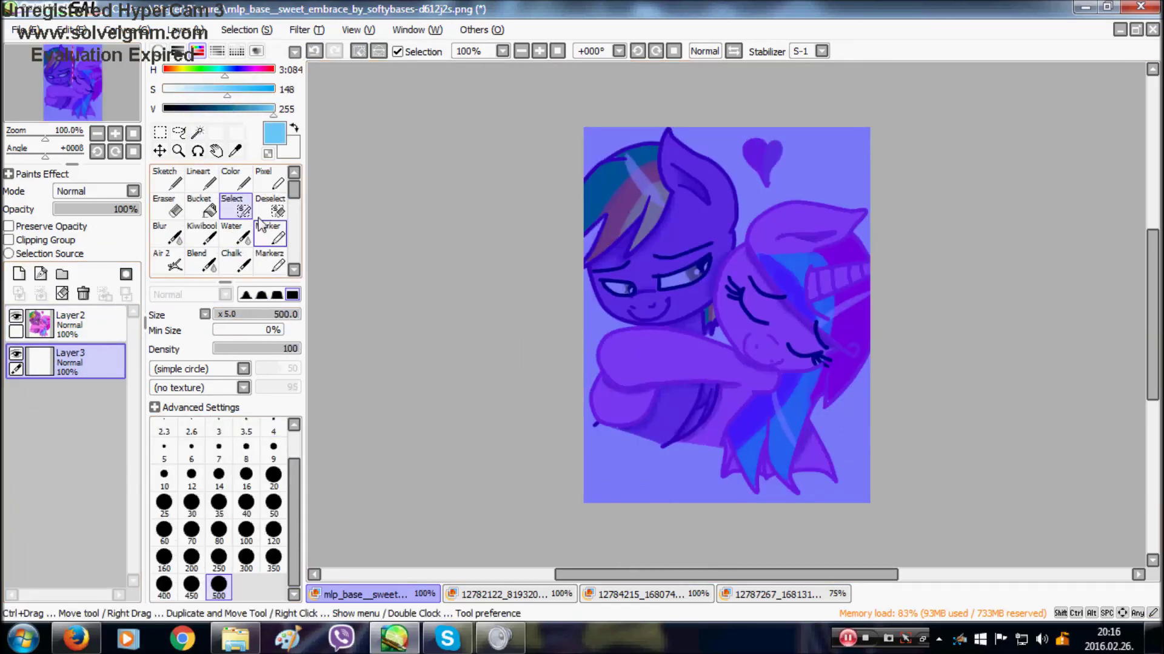
left_click(235, 179)
scroll(218, 563, "down", 3)
left_click(219, 586)
mouse_move(606, 279)
left_mouse_down()
mouse_move(673, 403)
mouse_move(787, 411)
mouse_move(727, 424)
left_mouse_up()
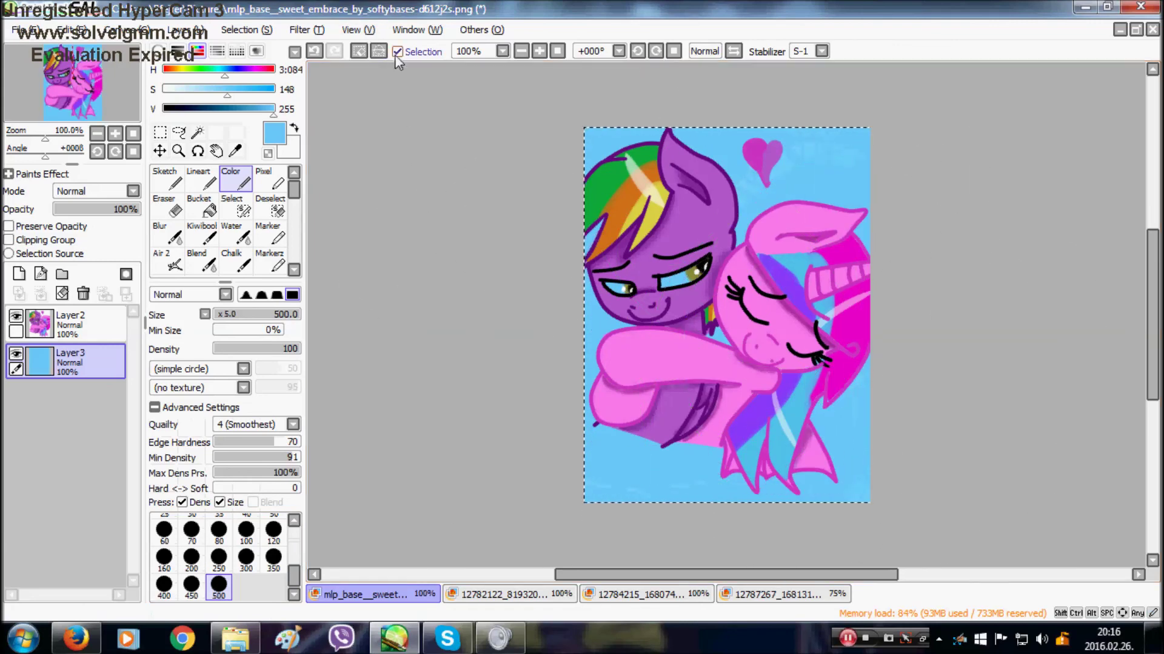
key("ctrl+d")
Select the whites of the purple pony's eyes, erase the blue behind them with the Eraser at size 500, and deselect
left_click(197, 132)
scroll(649, 264, "up", 1)
left_click(649, 265)
left_click(559, 276)
left_click(226, 208)
left_click_drag(293, 190, 294, 235)
left_click(271, 224)
left_click_drag(660, 252, 520, 293)
left_click(359, 52)
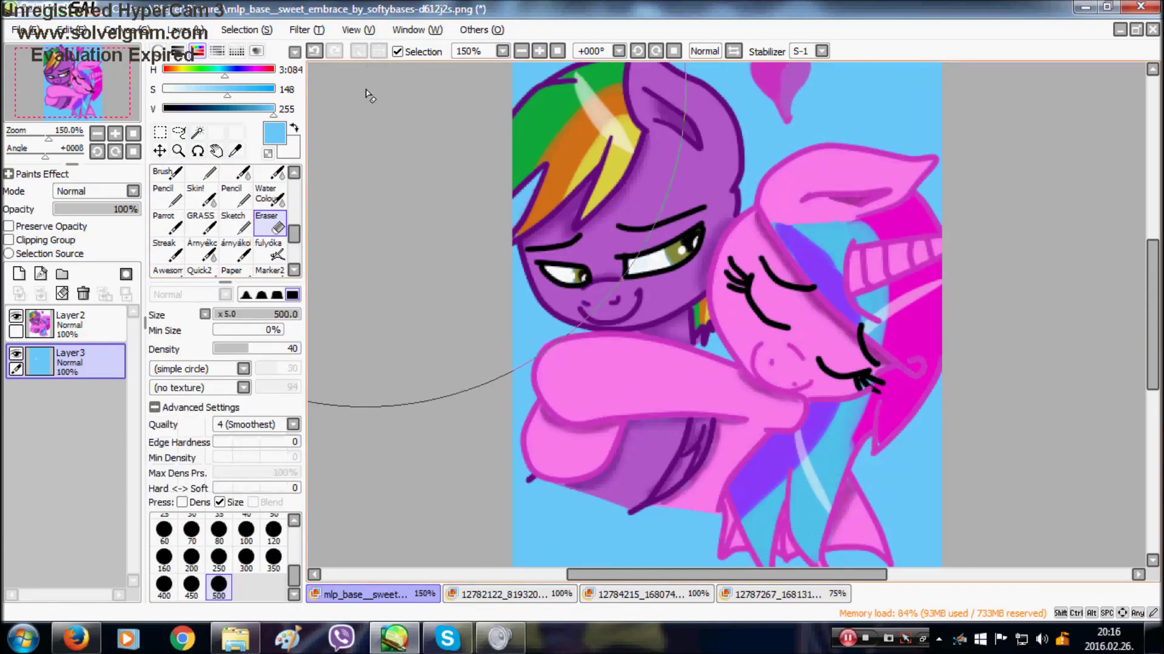
Merge Layer2 down into the blue background layer
left_click(556, 52)
left_click(89, 324)
left_click(41, 294)
left_click(869, 642)
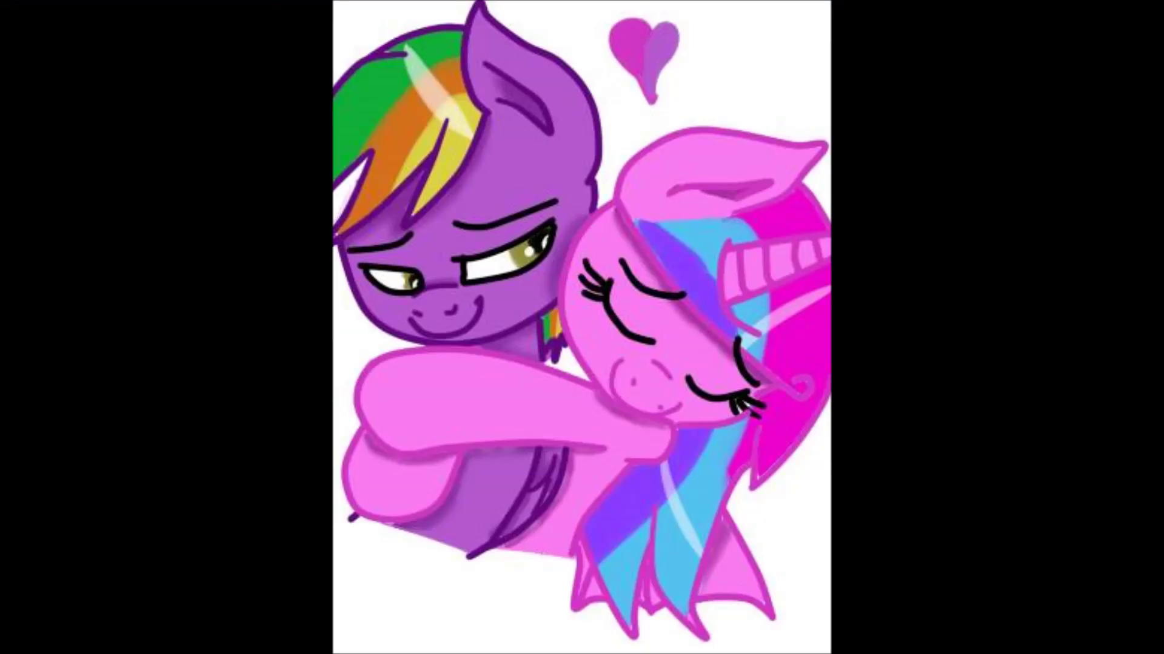